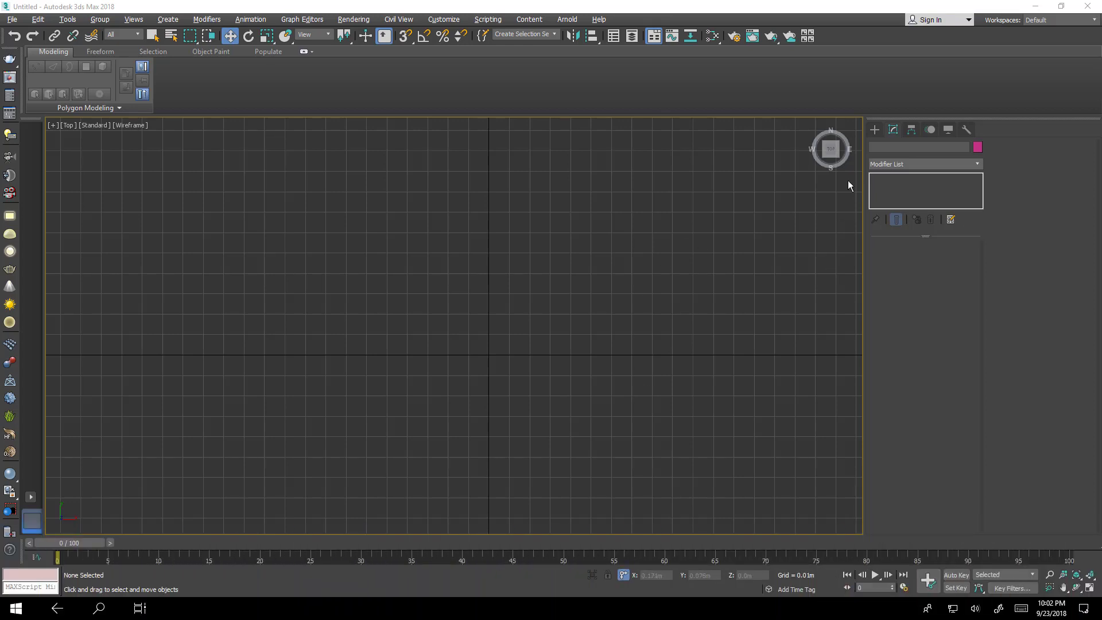
Show the Splines object types in the Create panel's Shapes category.
click(873, 130)
click(888, 147)
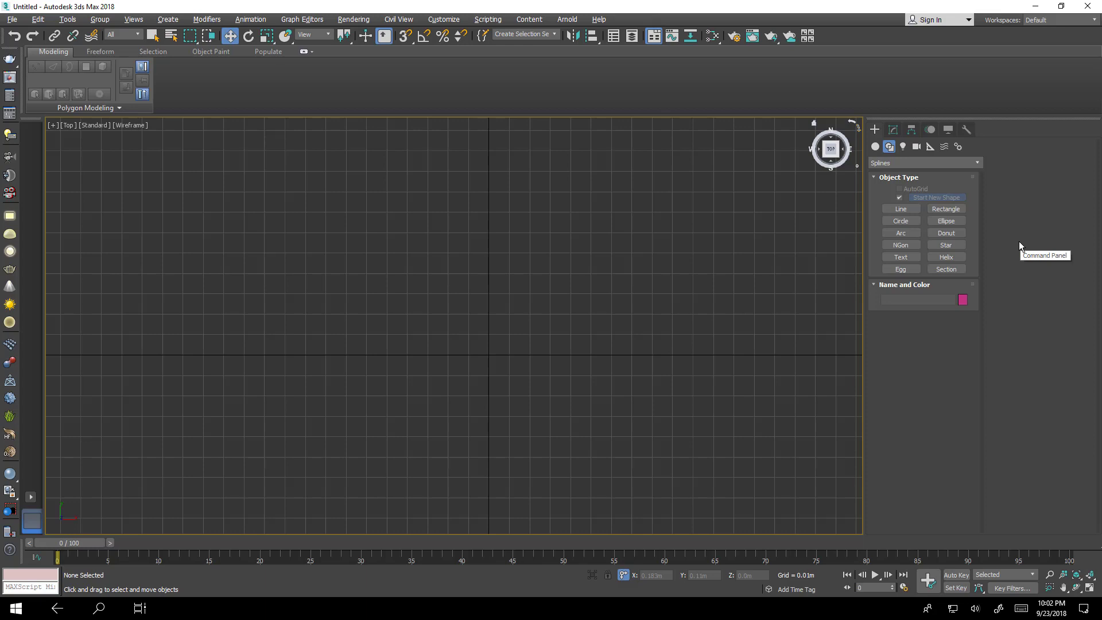
Draw a rectangle spline in the Top viewport.
click(943, 209)
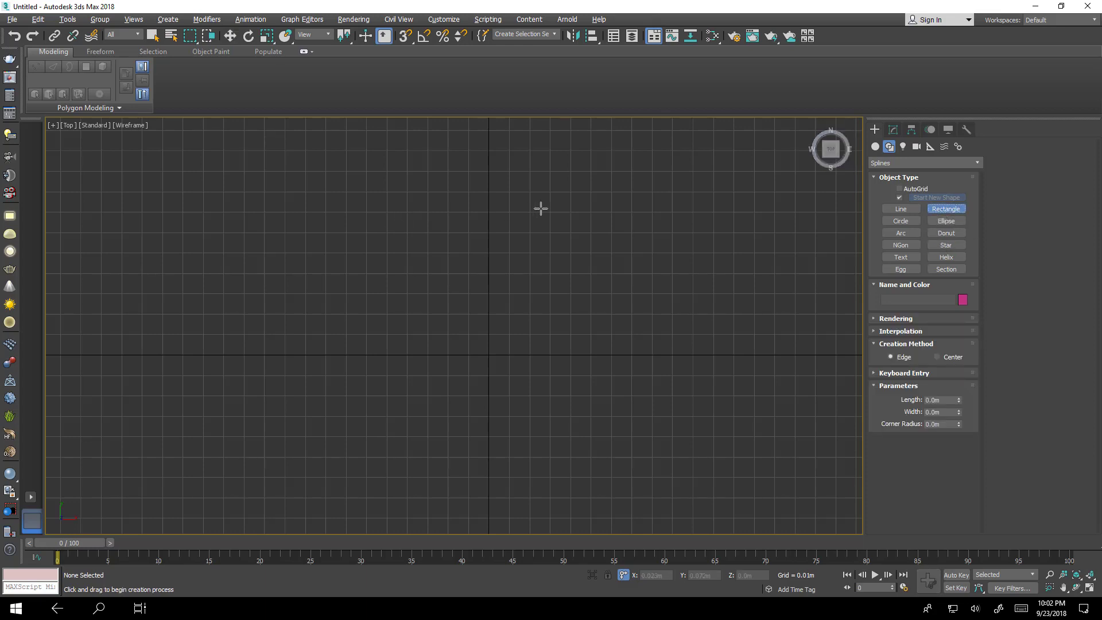
drag(562, 203, 371, 488)
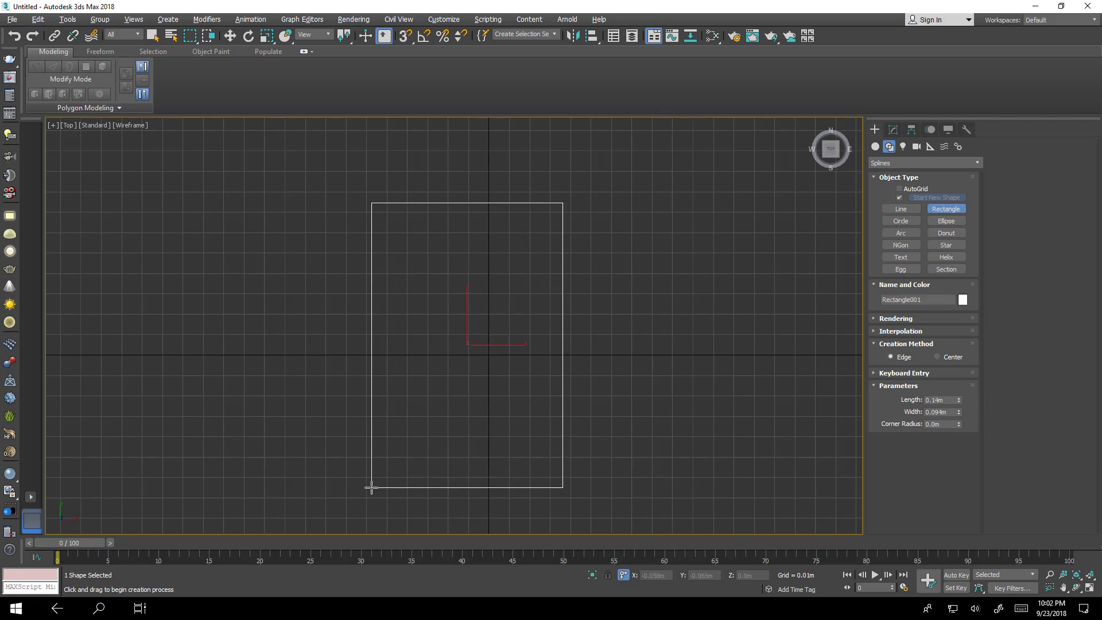
right_click(435, 371)
Set the rectangle's Length to 6.0m and Width to 4.0m.
click(892, 130)
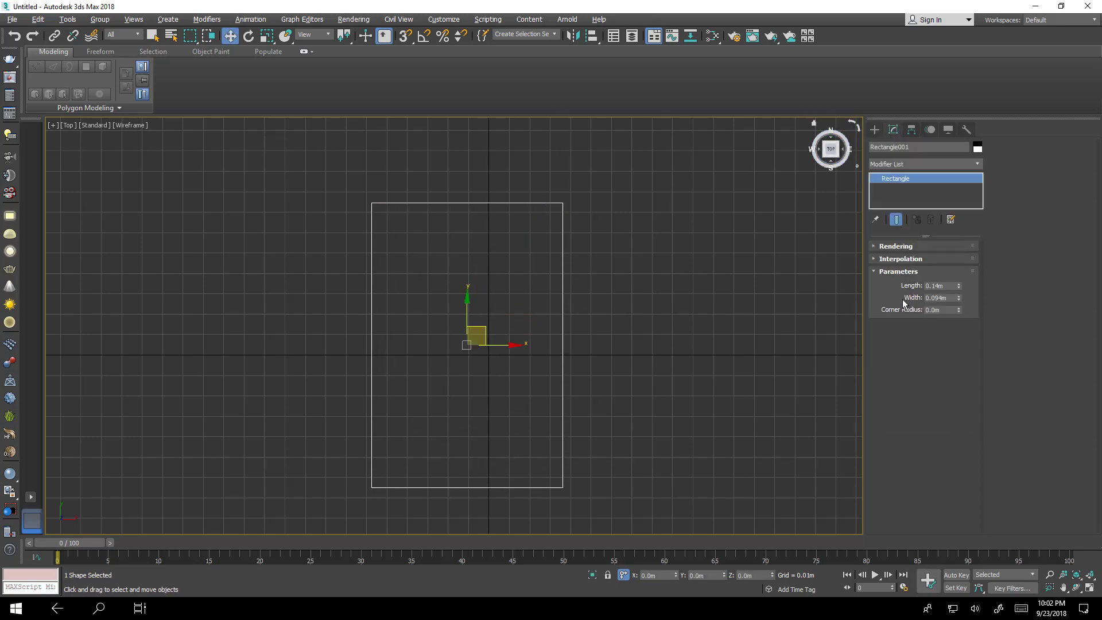
double_click(941, 286)
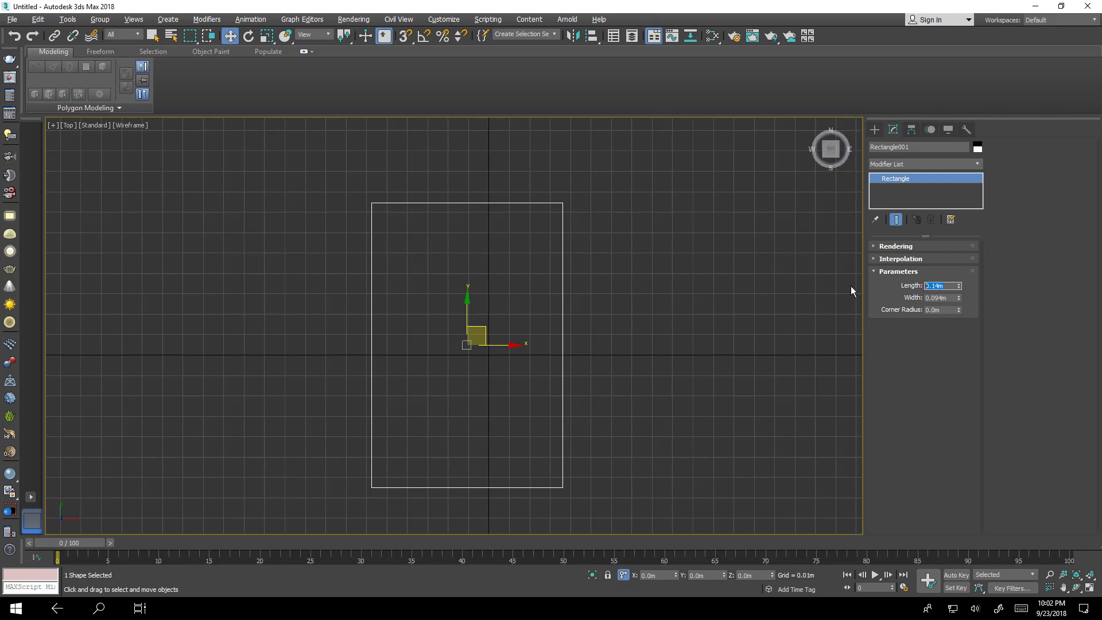
text(6)
key(Tab)
text(4)
key(Return)
Move the rectangle up and to the right.
scroll(636, 337, down, 10)
scroll(643, 333, down, 3)
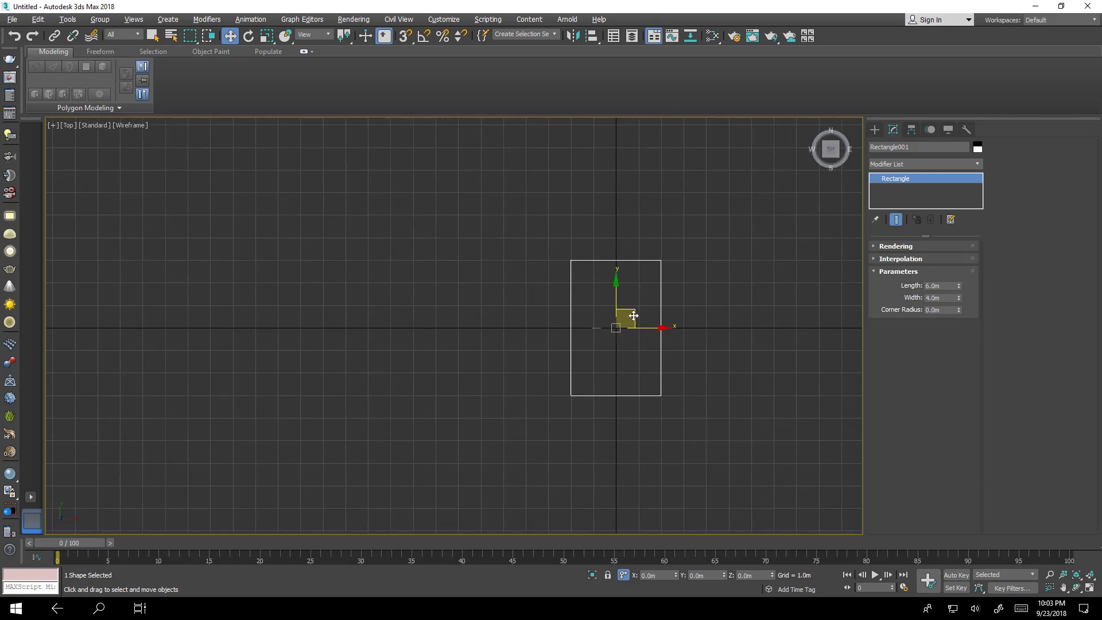
drag(628, 315, 678, 287)
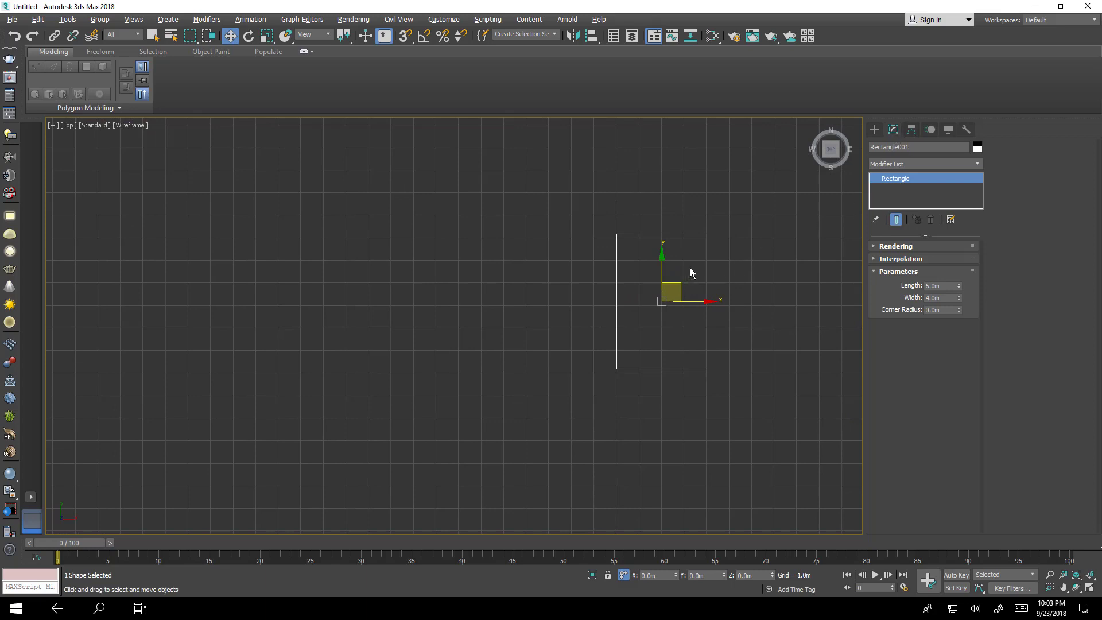
Convert the rectangle to an Editable Spline and select its spline sub-object.
right_click(708, 256)
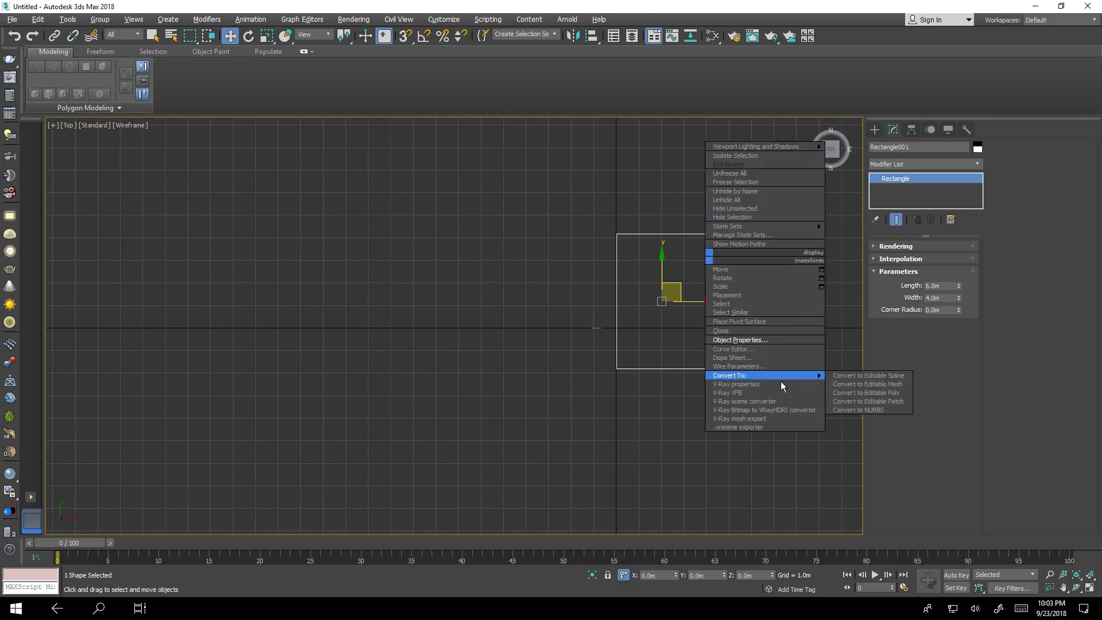
click(855, 376)
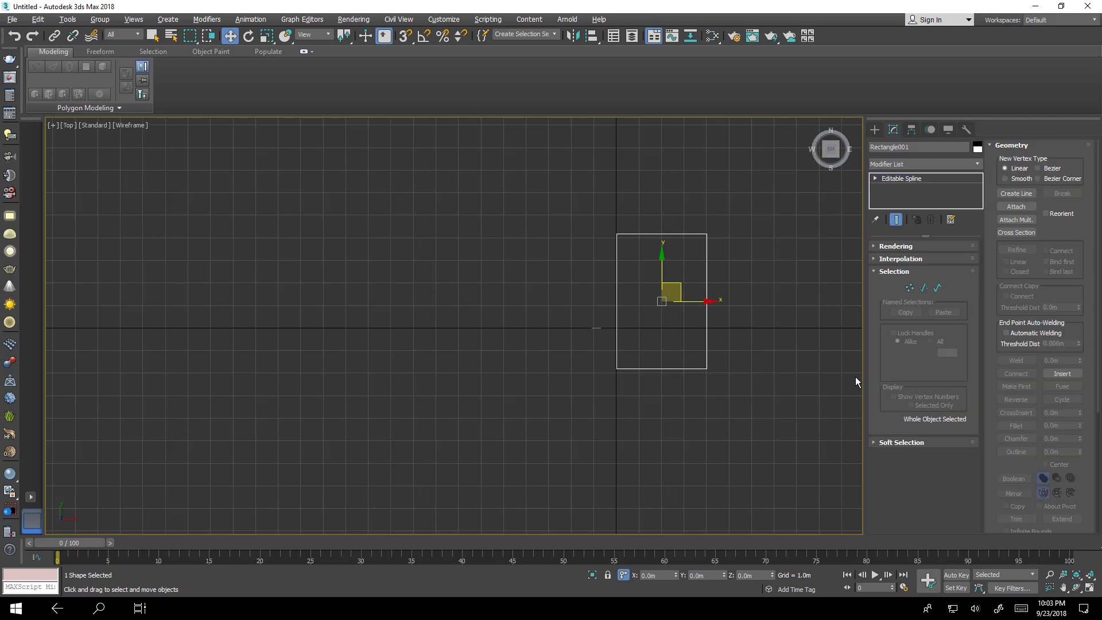
click(936, 288)
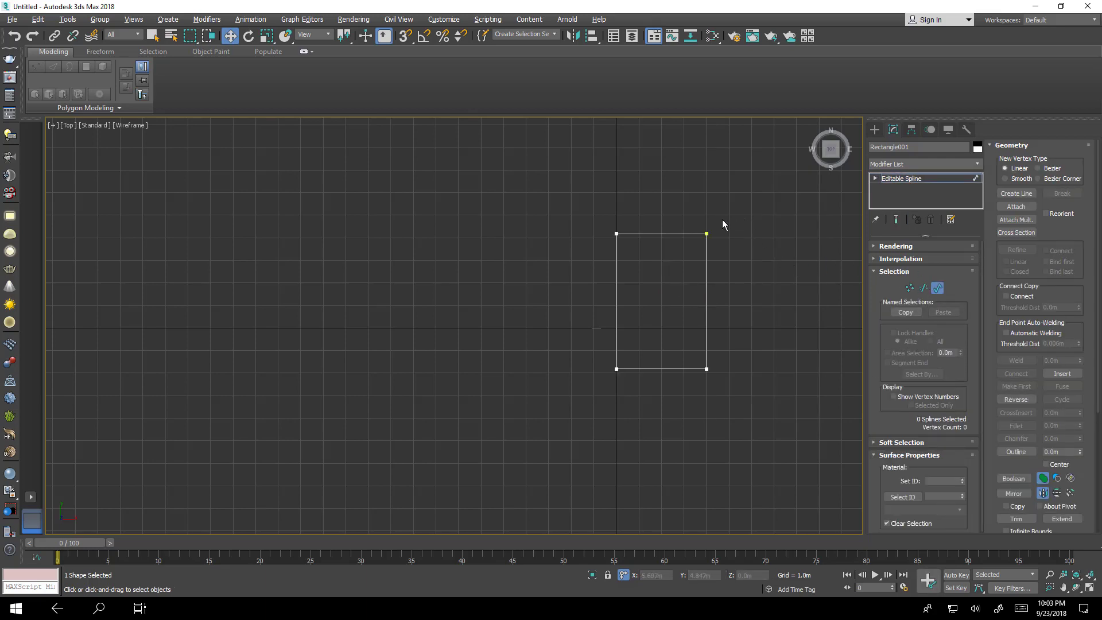
click(684, 369)
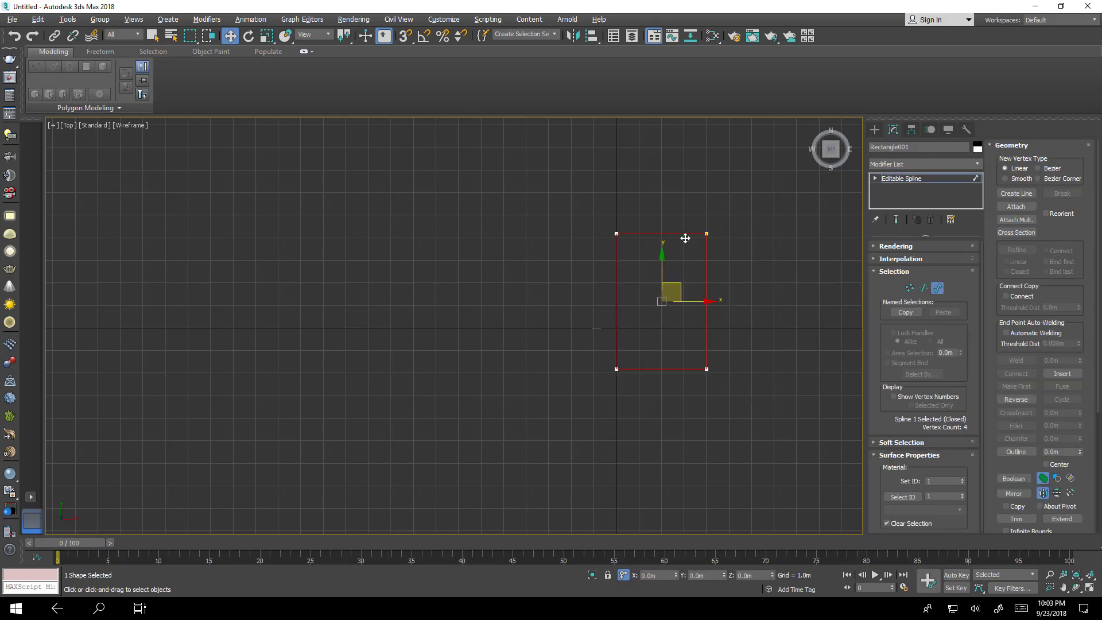
middle_drag(746, 315, 681, 308)
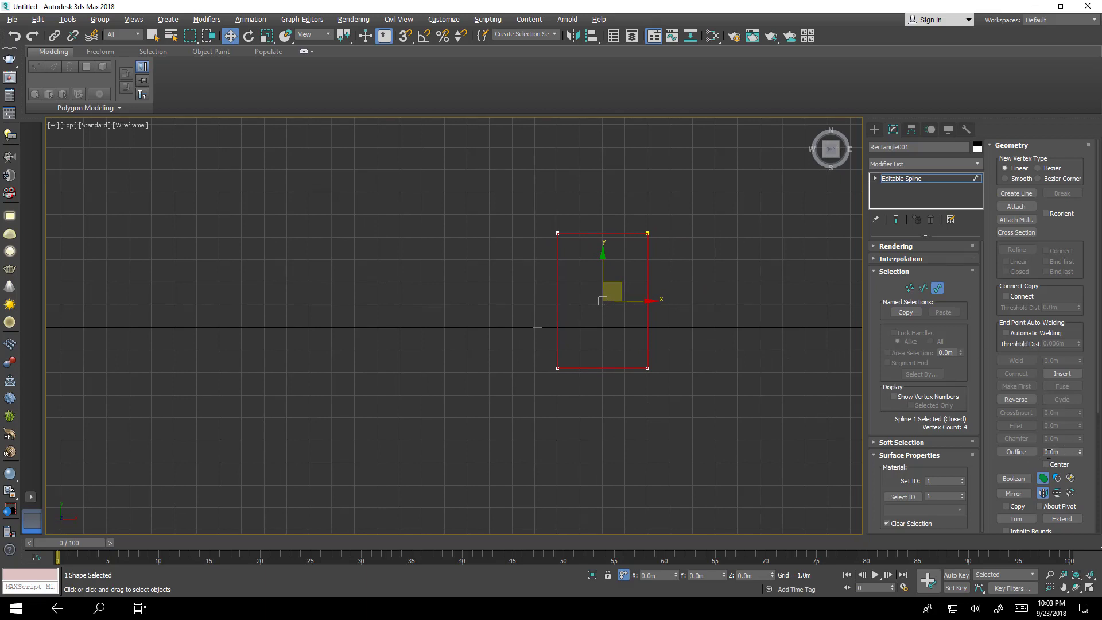
Outline the spline inward by 0.2m to form the wall thickness.
click(1036, 451)
click(1073, 451)
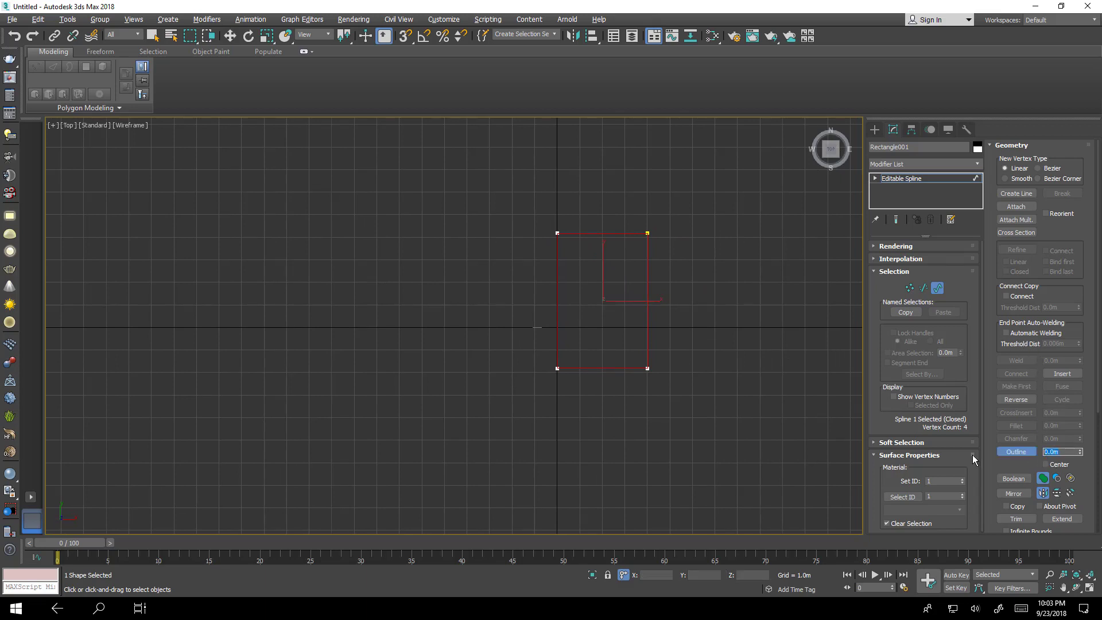
text(.2)
key(Return)
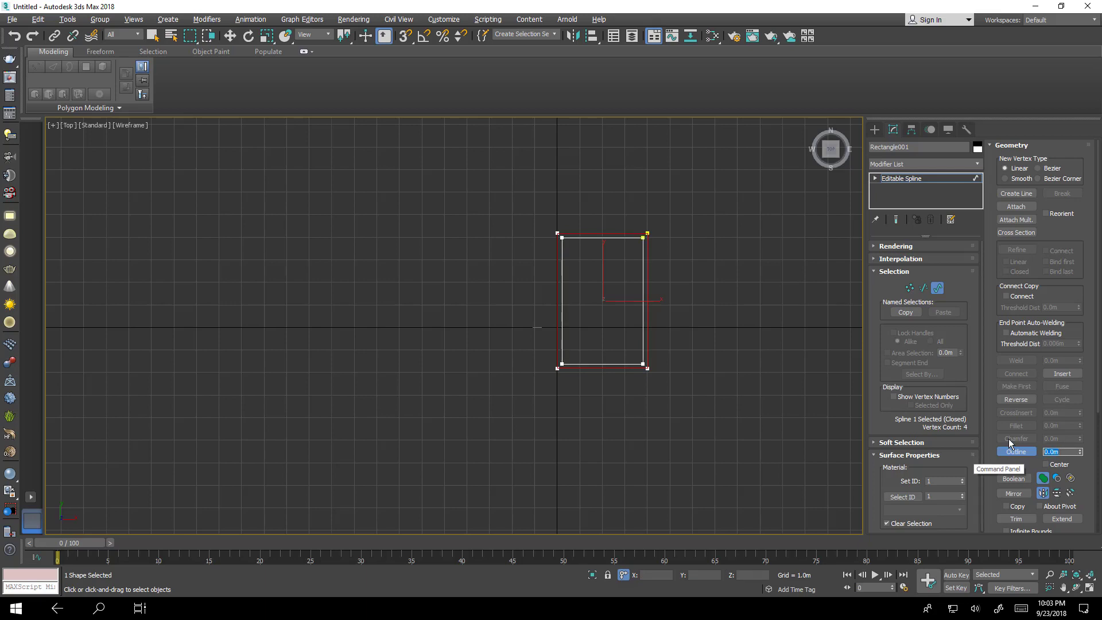
key(w)
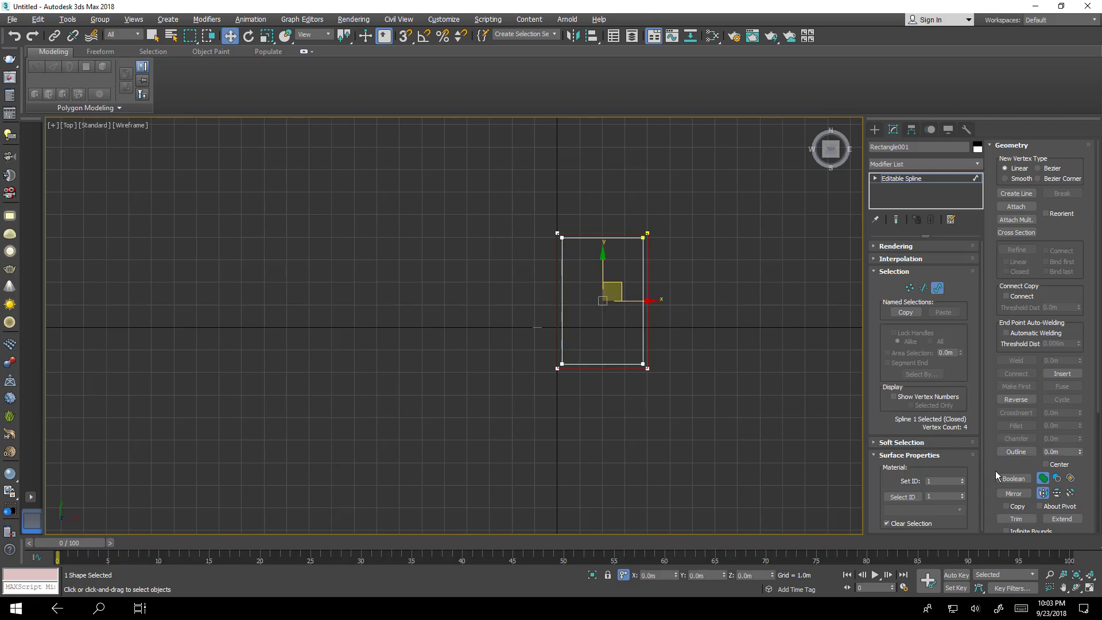
middle_drag(700, 295, 704, 277)
Add an Extrude modifier with Amount 4.0m to the outlined shape.
click(936, 288)
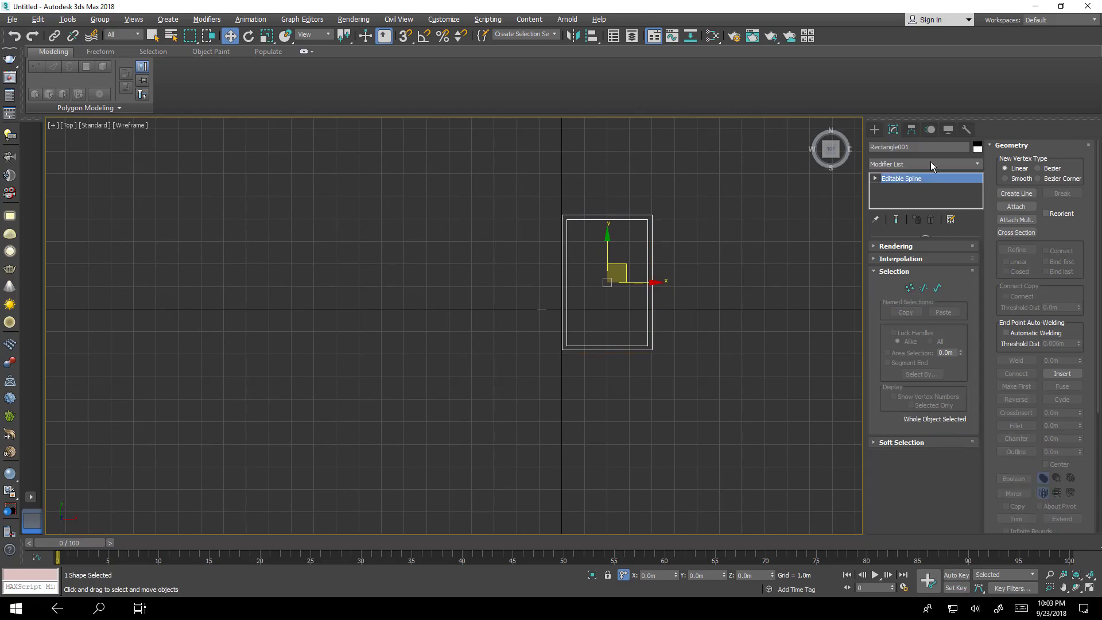
click(930, 163)
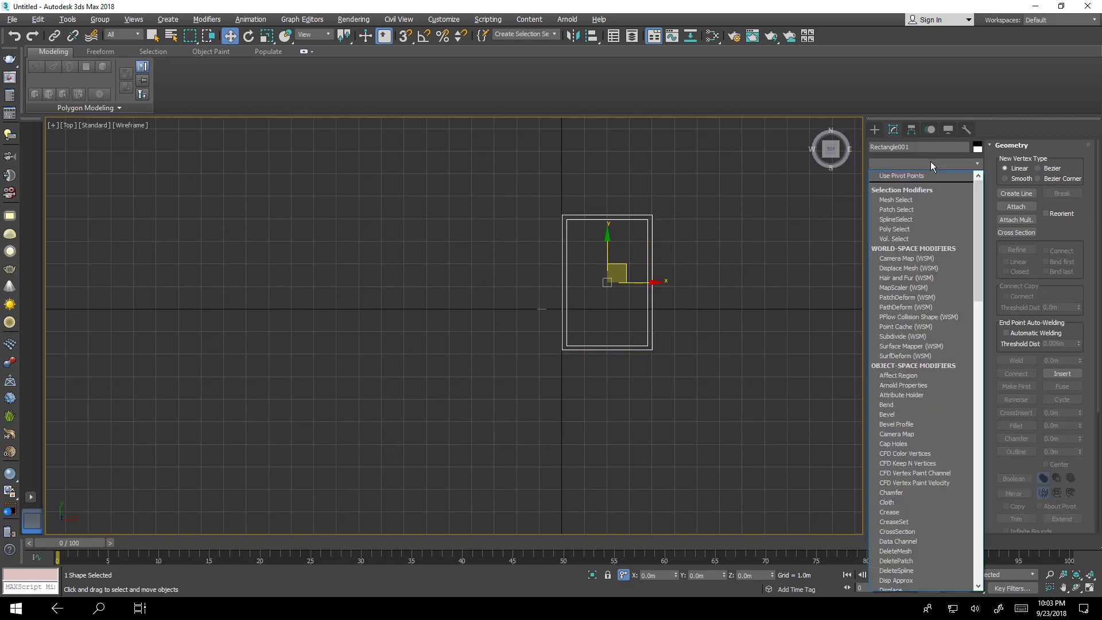
key(e)
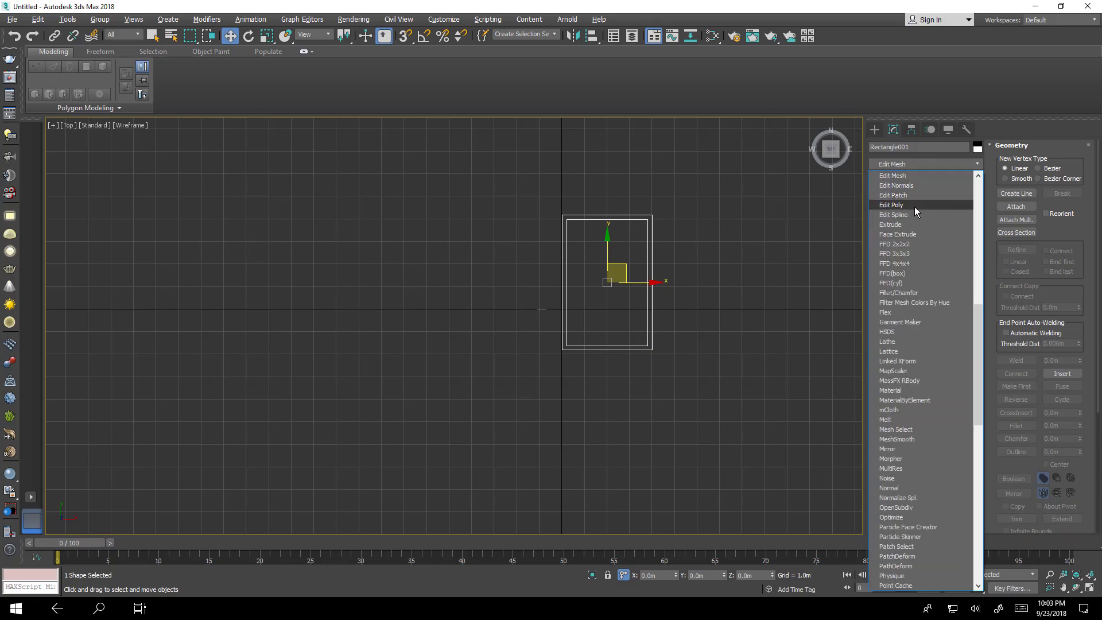
click(912, 224)
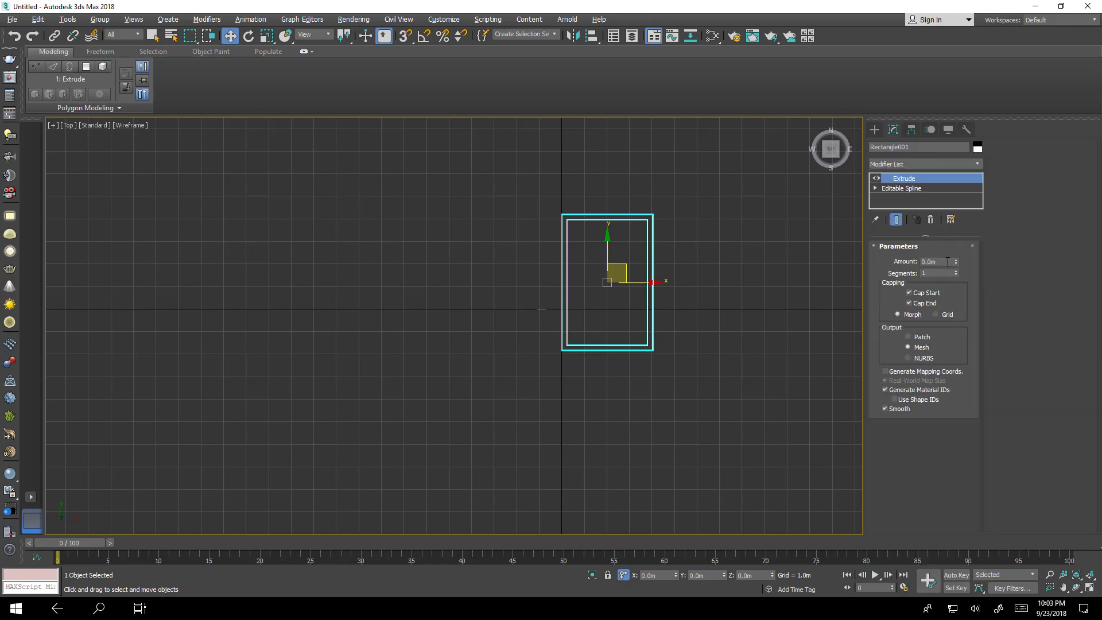
click(947, 261)
text(4)
key(Return)
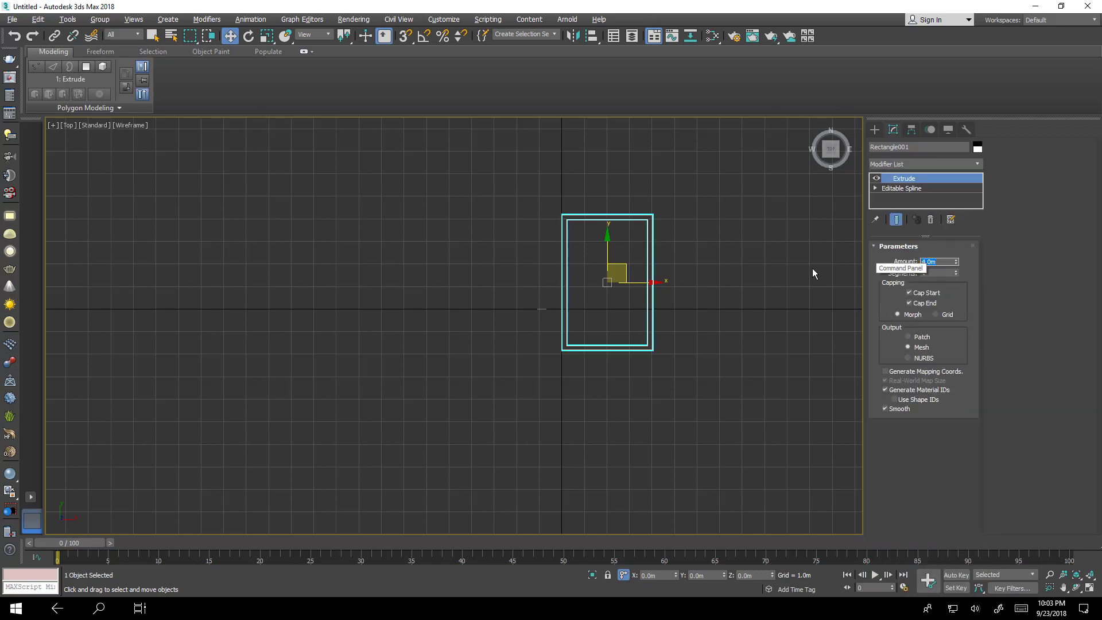
Maximize the Perspective view, enable Edged Faces and orbit around the walls.
key(alt+w)
key(alt+w)
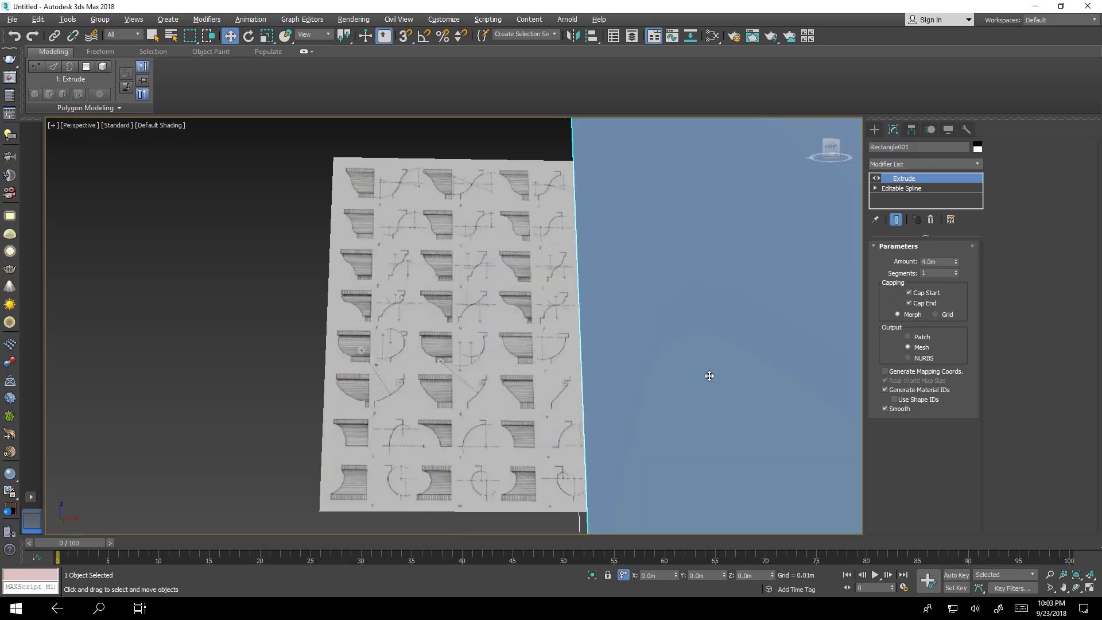
middle_drag(696, 366, 590, 360)
scroll(590, 359, down, 10)
alt+middle_drag(683, 347, 584, 387)
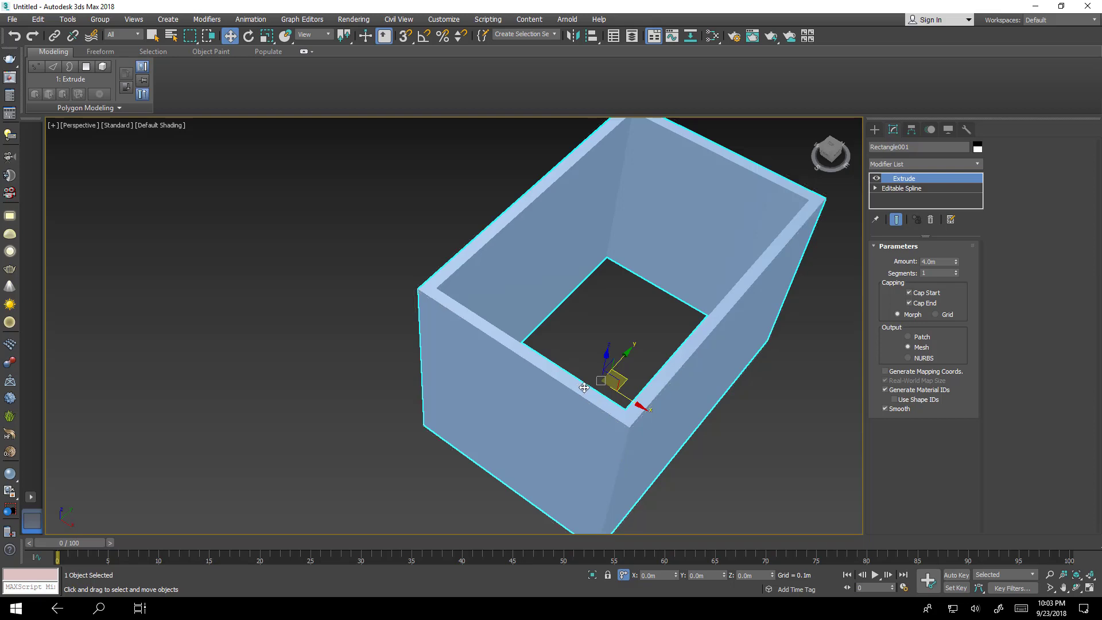
key(F4)
mouse_move(660, 284)
alt+middle_down()
mouse_move(595, 201)
mouse_move(640, 302)
mouse_move(676, 239)
mouse_move(681, 283)
alt+middle_up()
Create a Plane primitive larger than the walls, about 10.549m by 8.757m.
key(alt+w)
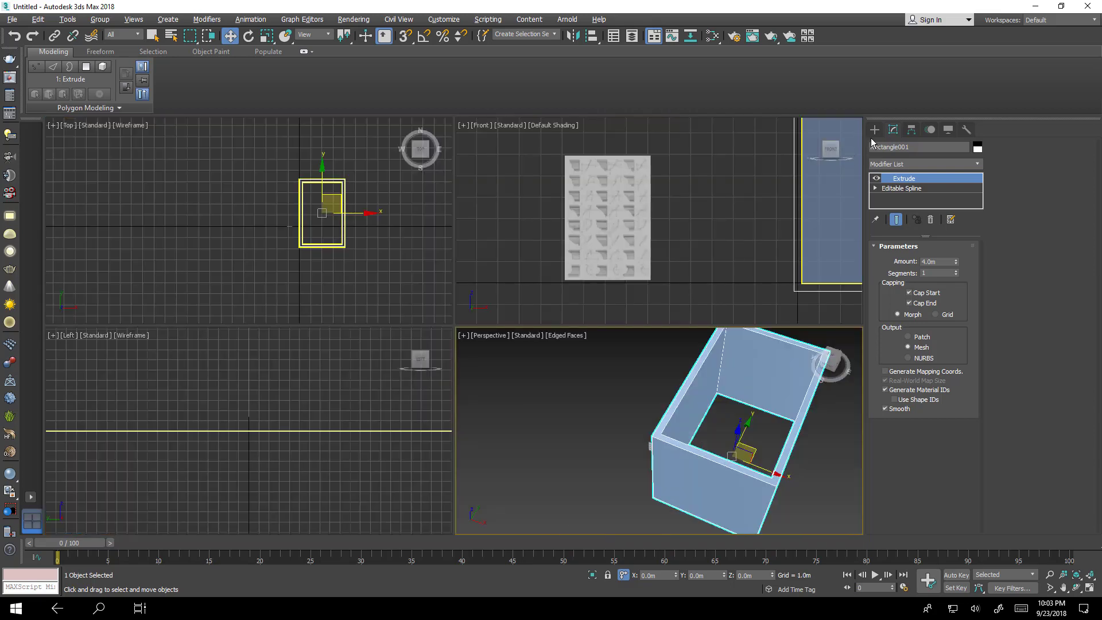
click(874, 130)
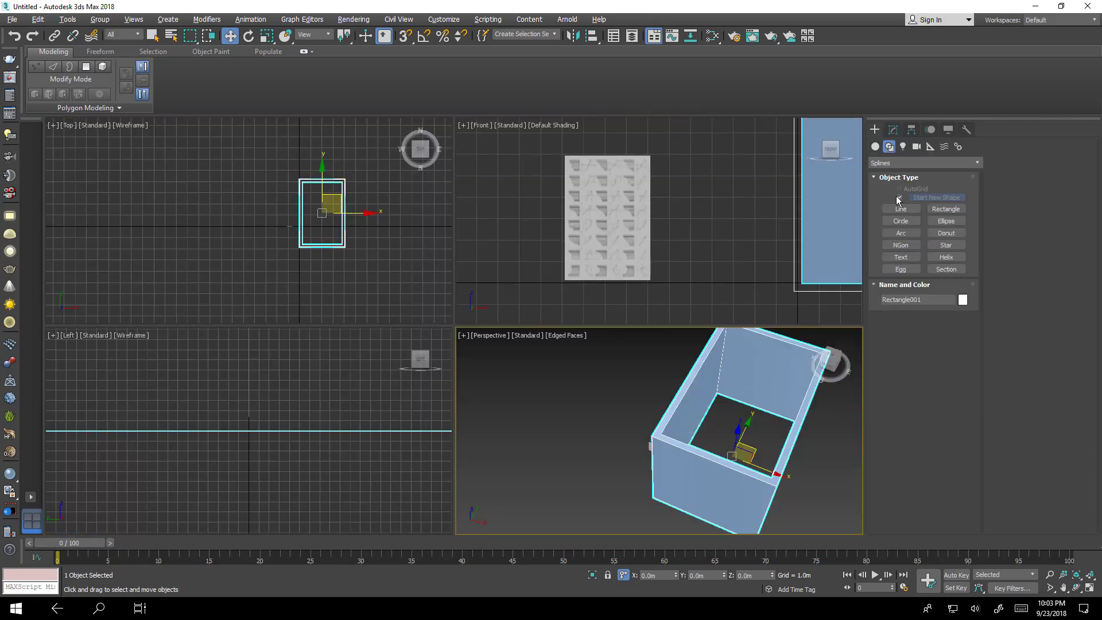
click(875, 146)
click(945, 248)
middle_drag(370, 204, 354, 208)
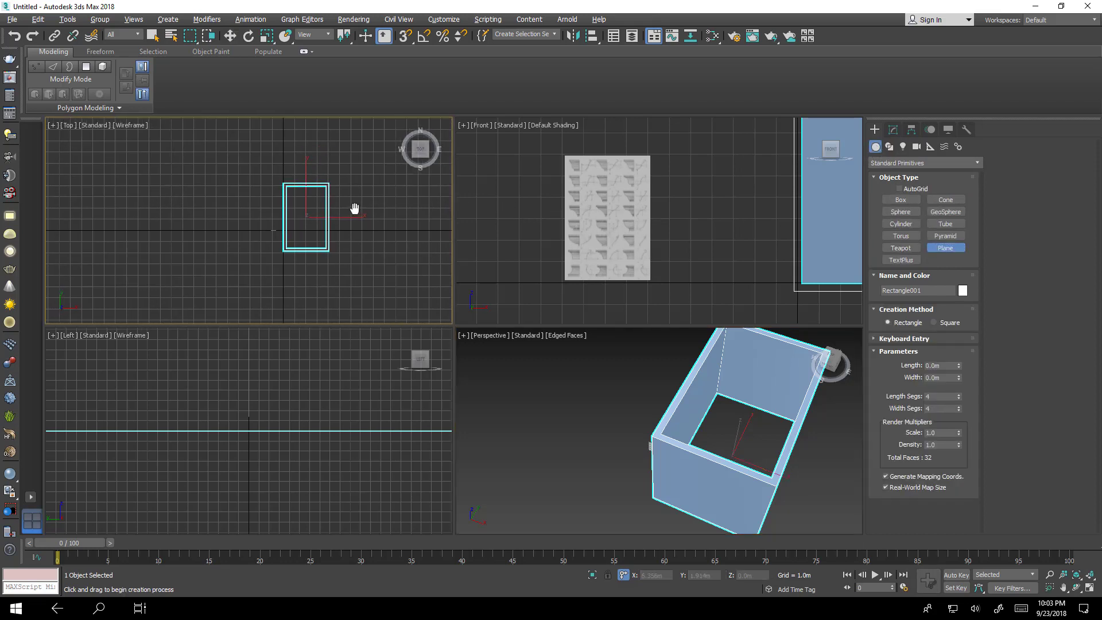
mouse_move(359, 159)
mouse_down()
mouse_move(288, 265)
mouse_move(259, 278)
mouse_up()
right_click(294, 247)
key(w)
Rename the plane to 'Ground'.
click(893, 129)
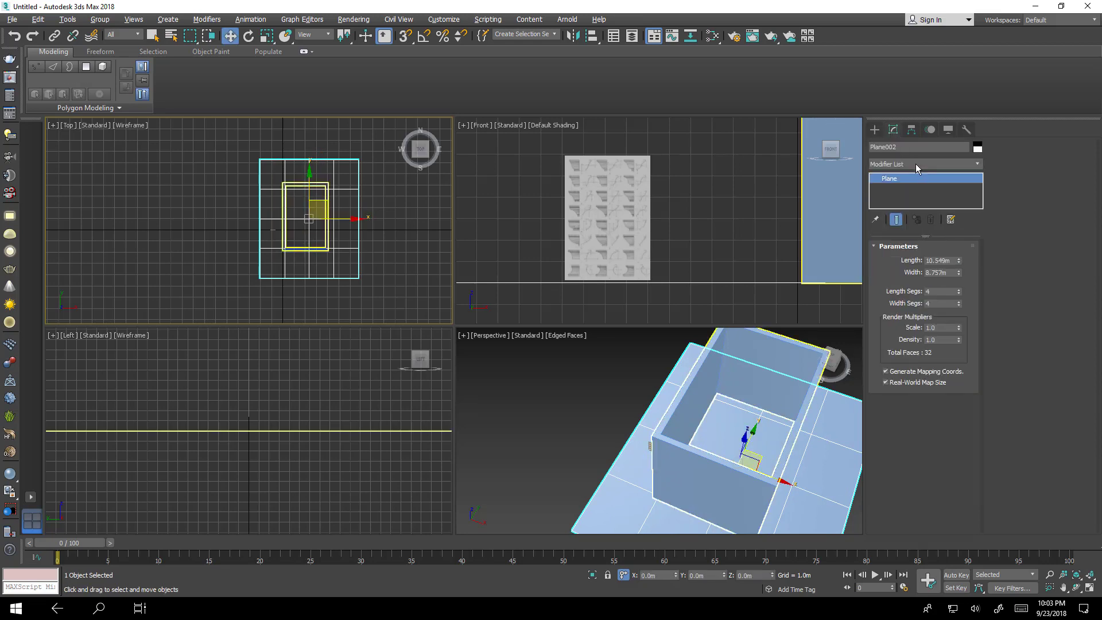
click(916, 165)
click(910, 150)
drag(930, 145, 767, 169)
text(Ground)
key(Return)
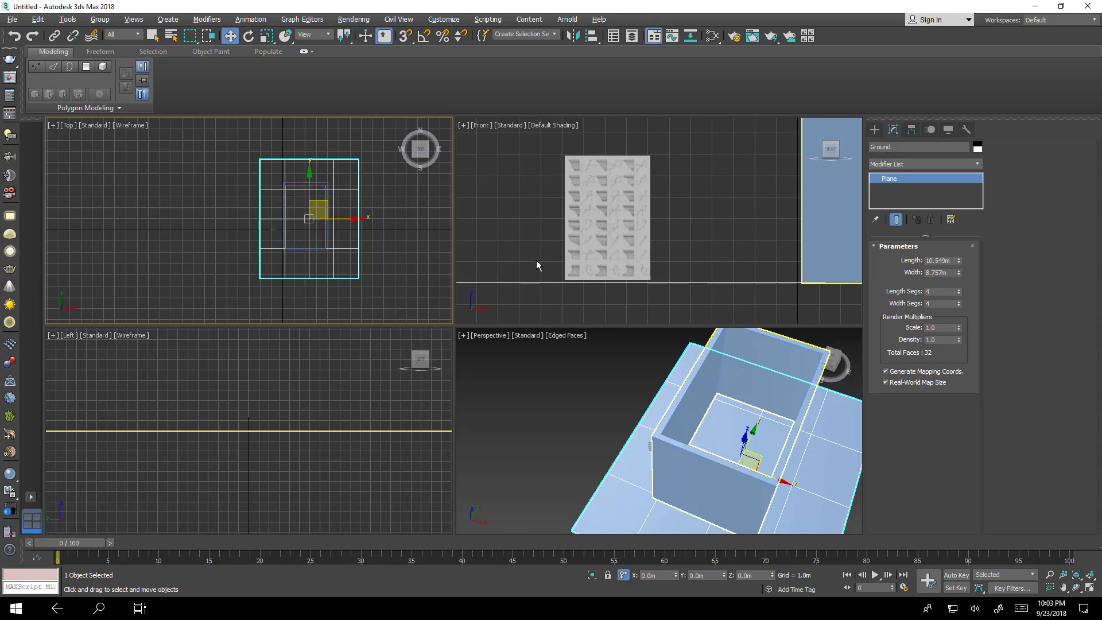
Select the walls object and rename it Walls.
click(705, 351)
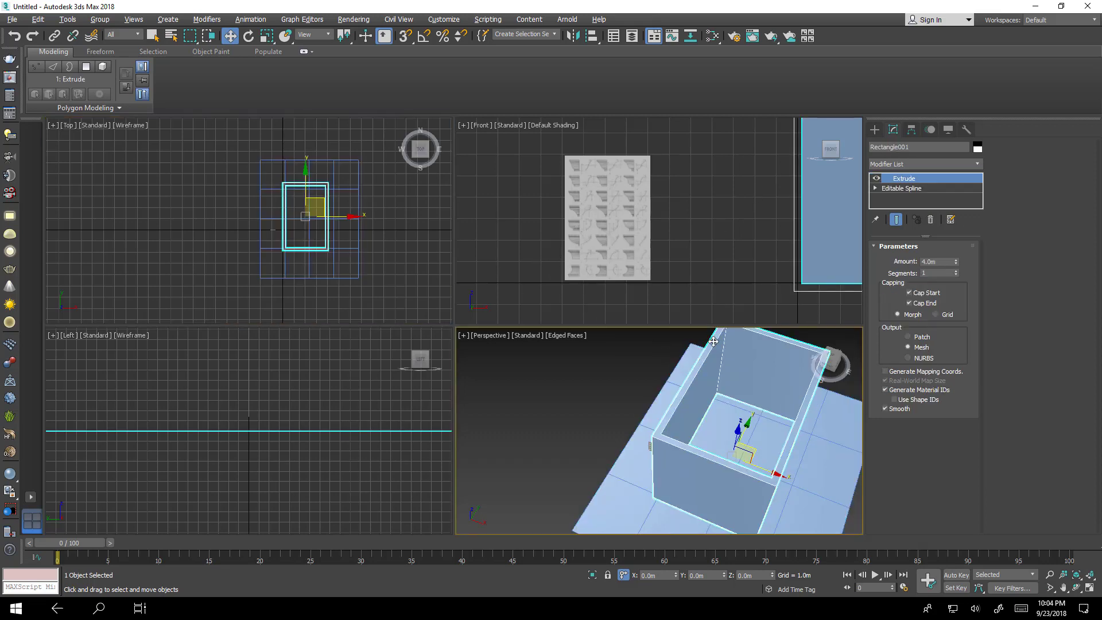
click(905, 145)
text(Walls)
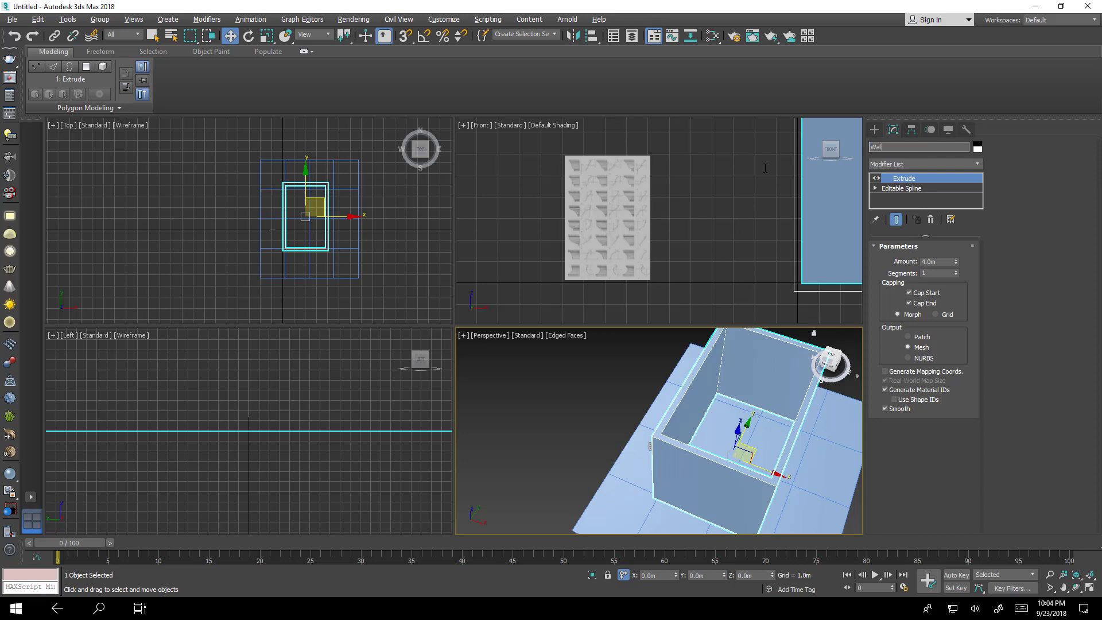
key(Return)
Give the Walls object a grey object colour.
click(977, 148)
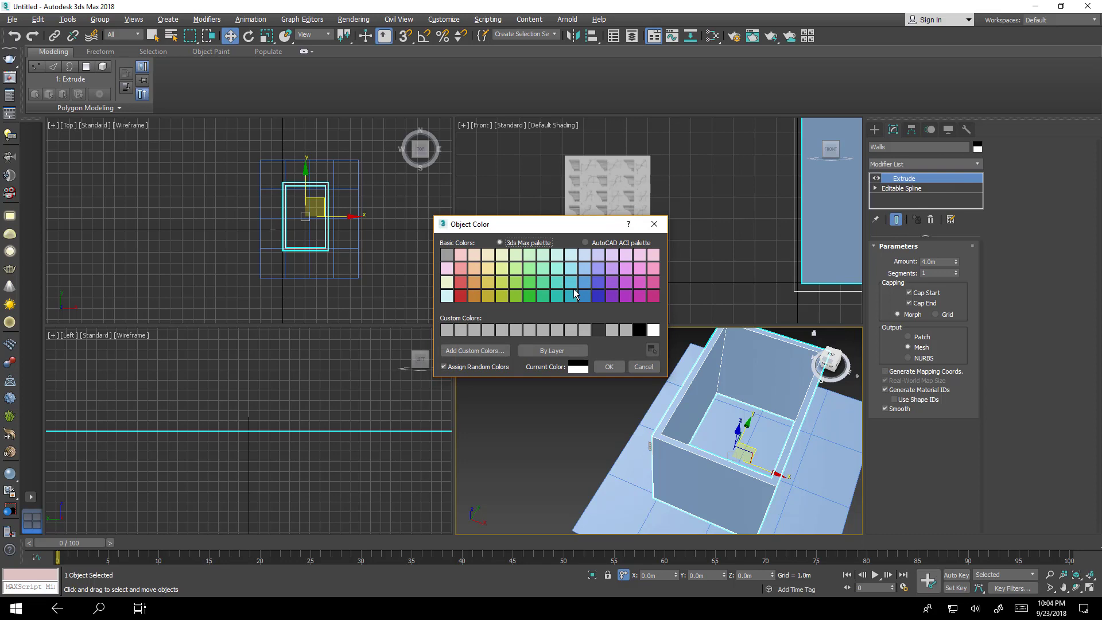
click(585, 330)
click(578, 367)
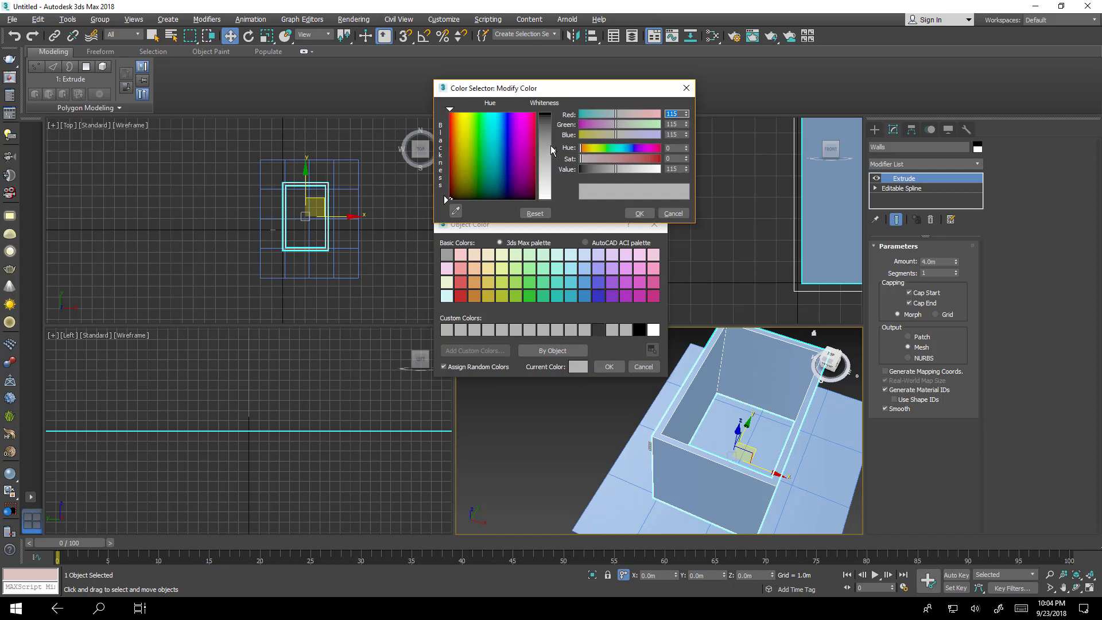
click(639, 213)
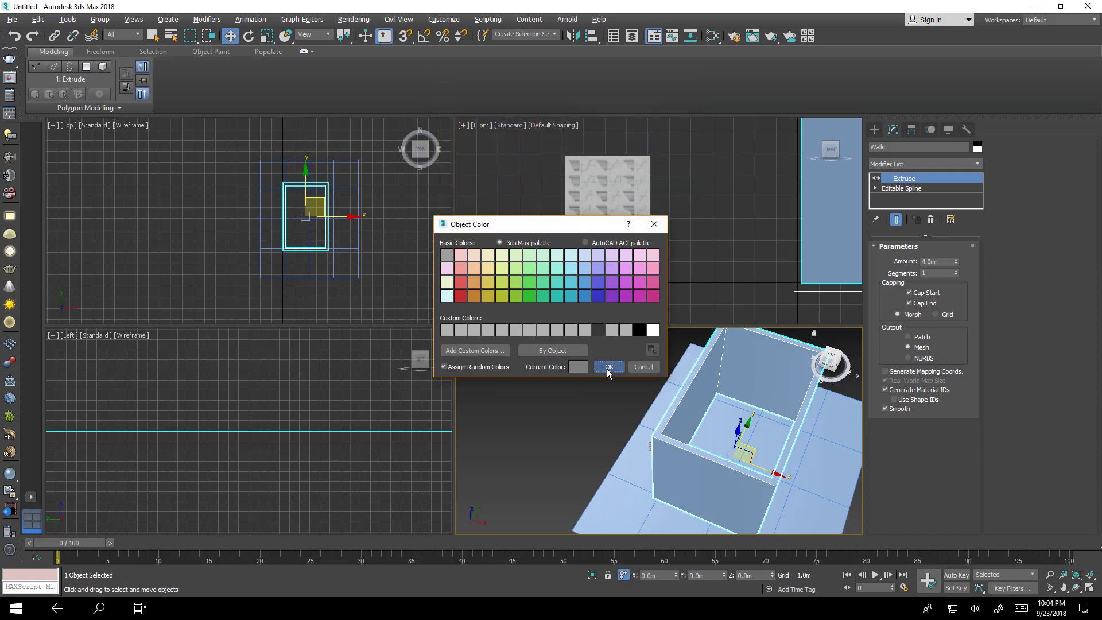
click(608, 367)
Give the Ground plane a dark object colour.
click(639, 465)
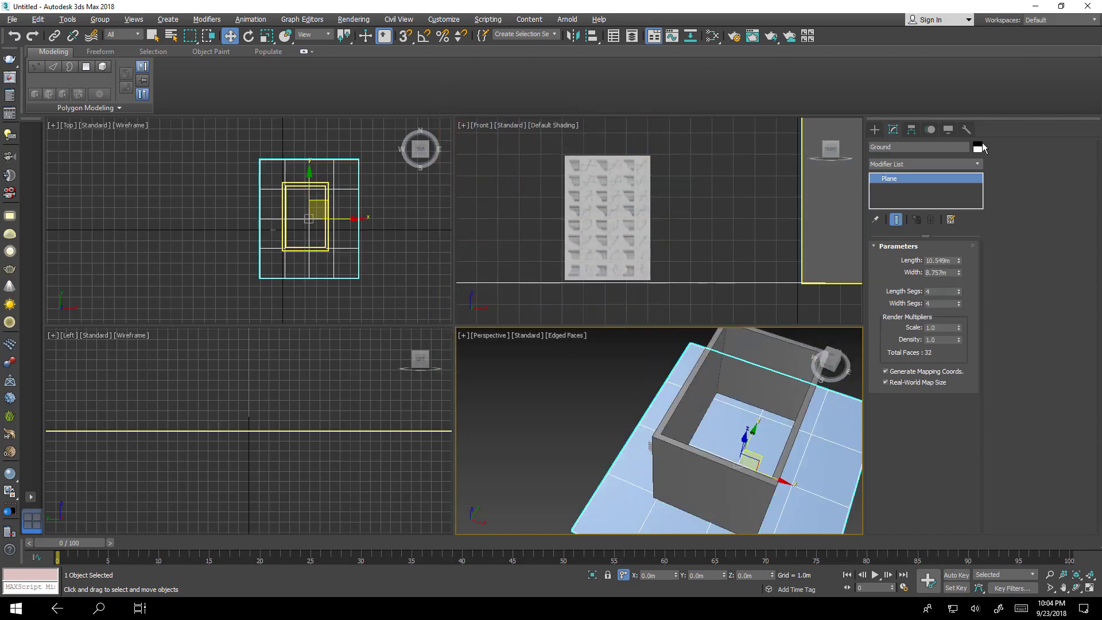
click(977, 147)
click(597, 332)
click(615, 368)
click(609, 367)
scroll(604, 400, down, 6)
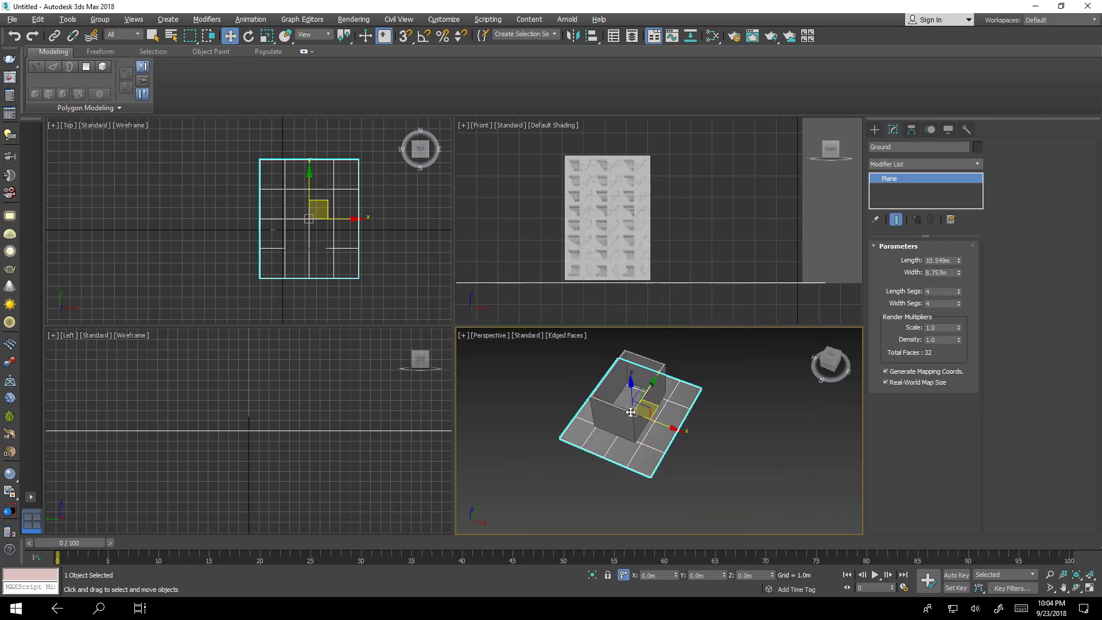
alt+middle_drag(604, 400, 652, 446)
Lower the Ground colour's Value to a near-black RGB 8, 8, 8.
key(alt+w)
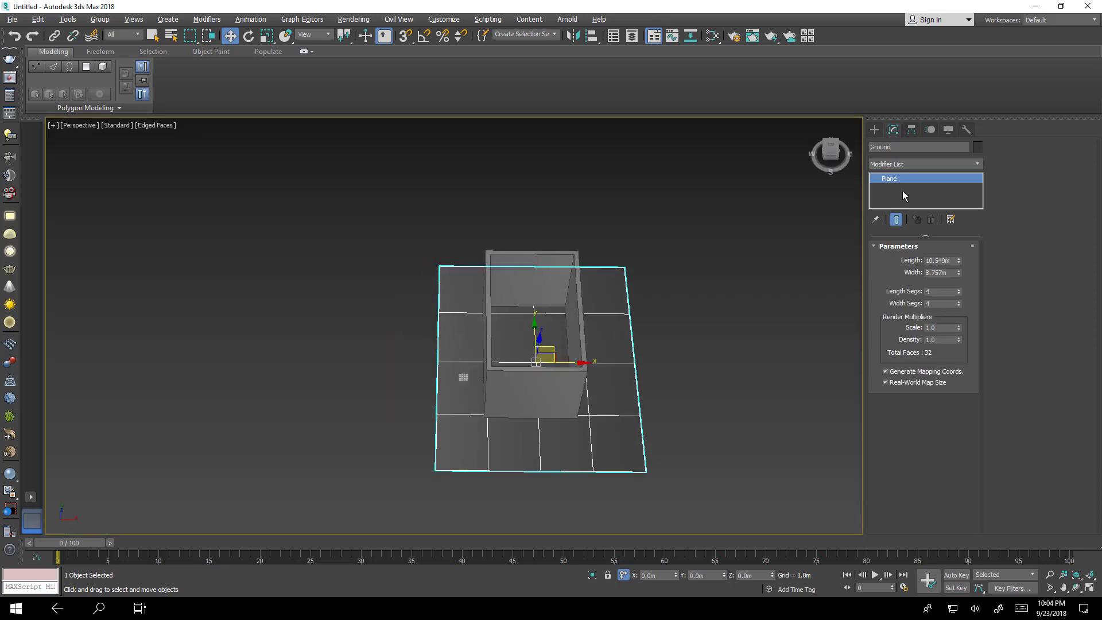
click(977, 148)
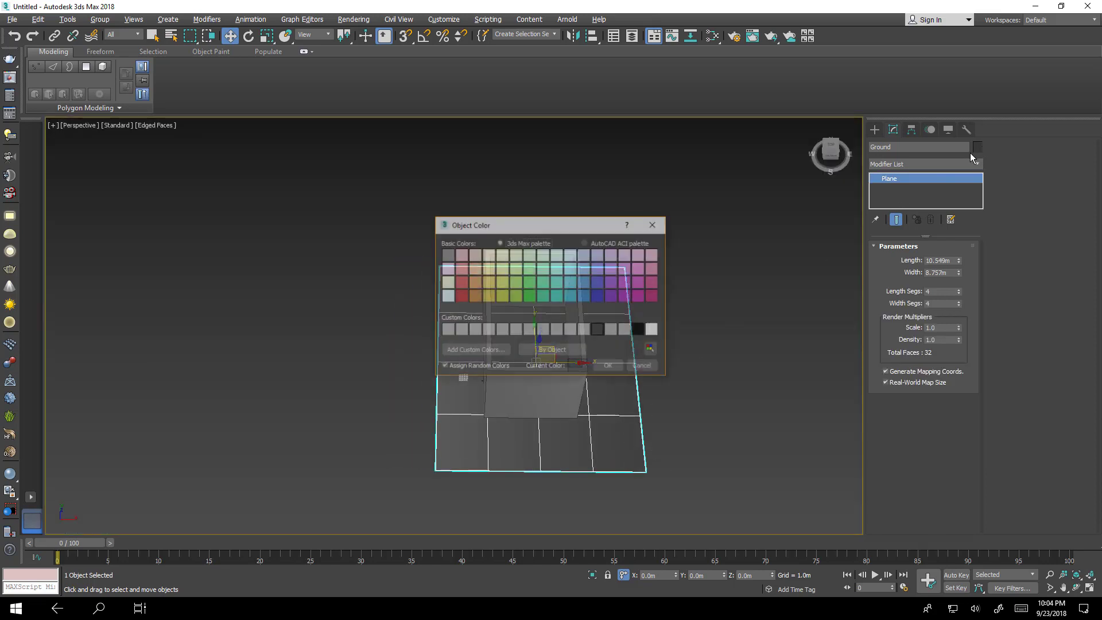
click(584, 329)
click(578, 367)
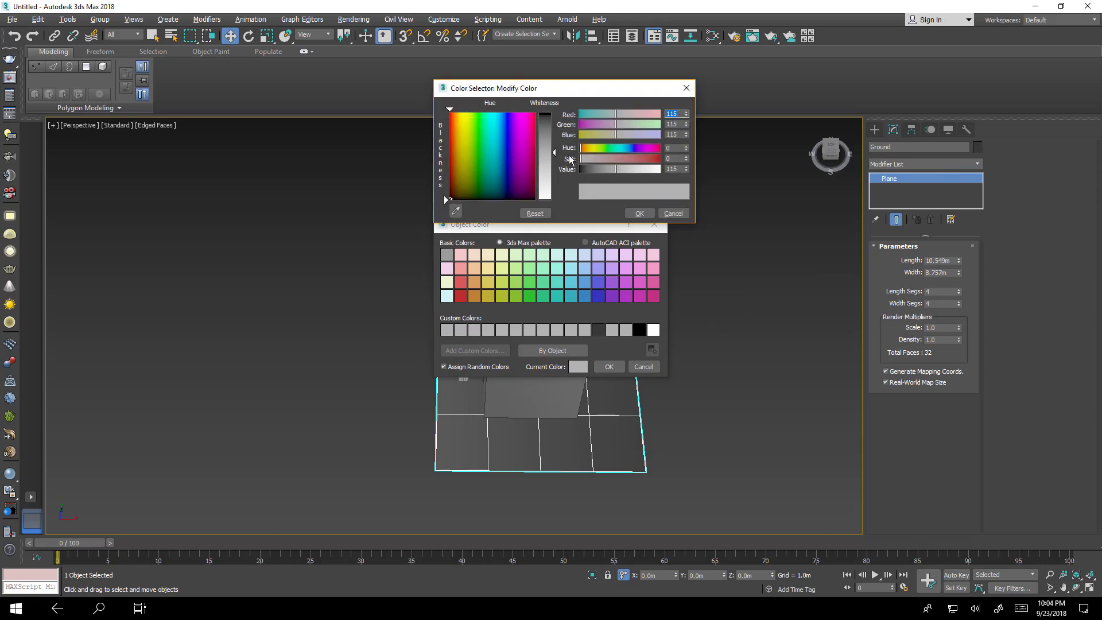
drag(589, 168, 583, 169)
click(644, 215)
click(640, 213)
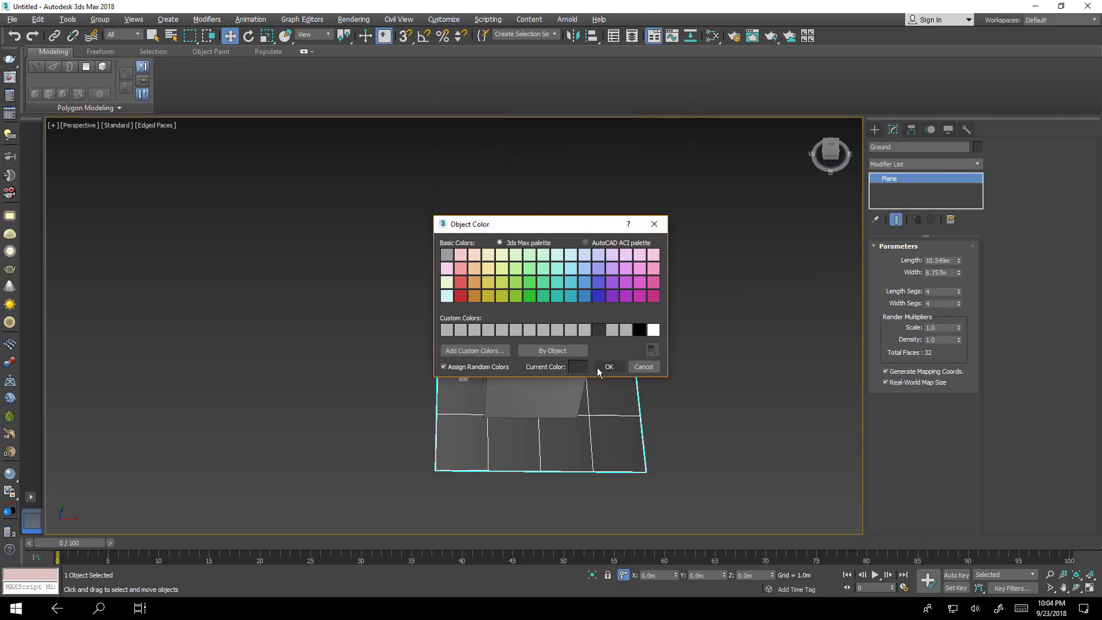
click(609, 367)
alt+middle_drag(645, 388, 592, 351)
scroll(618, 354, up, 5)
scroll(618, 354, down, 4)
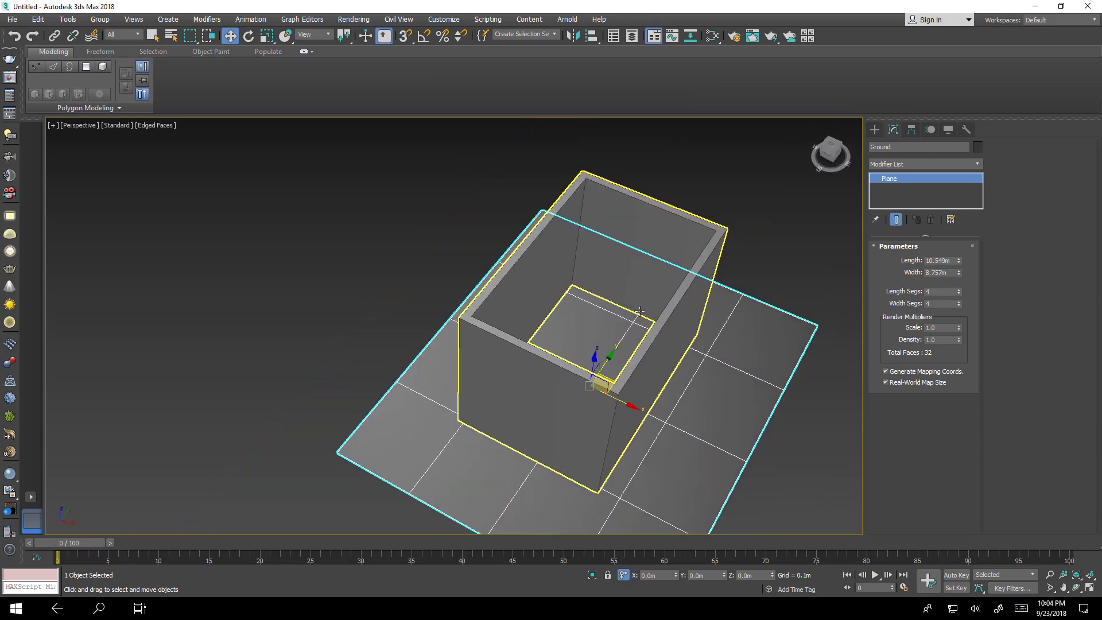
middle_drag(595, 243, 590, 290)
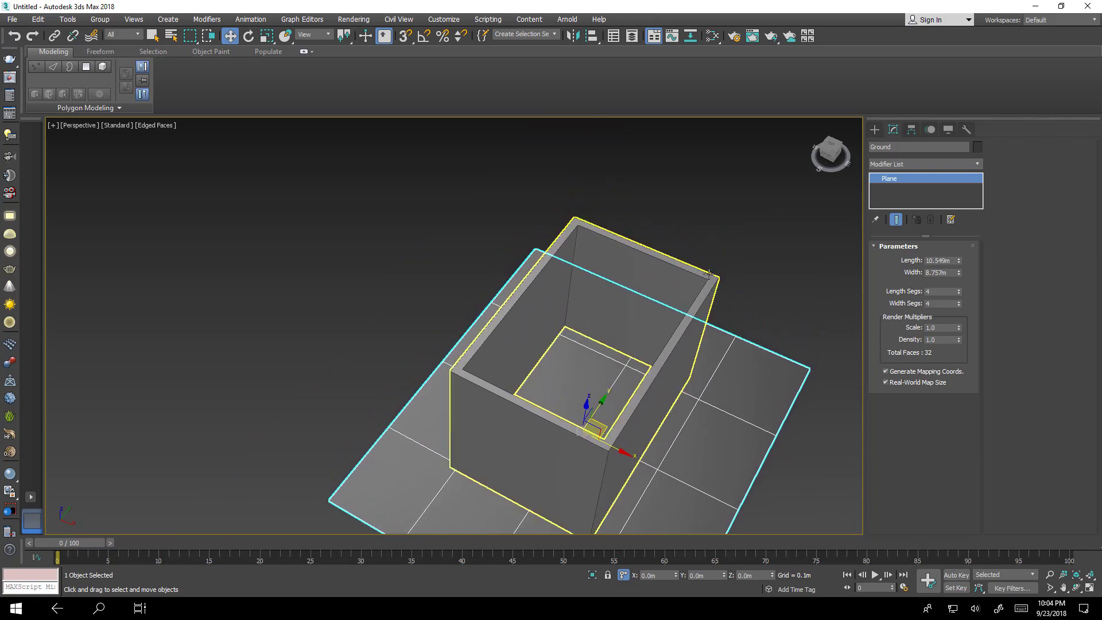
alt+middle_drag(697, 292, 693, 274)
scroll(644, 261, up, 5)
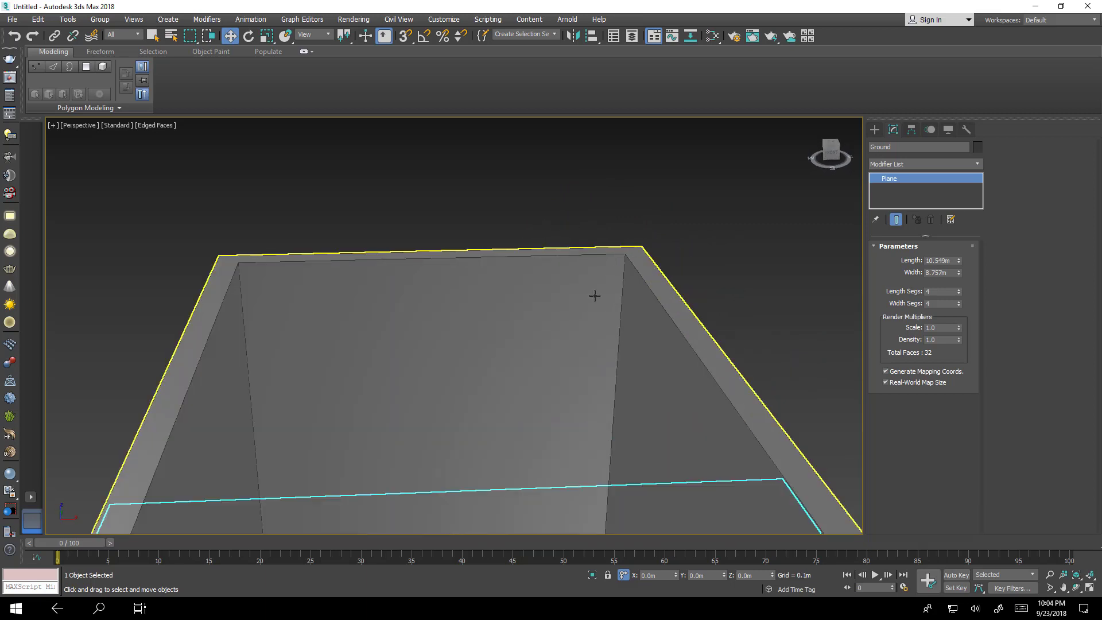
scroll(628, 275, down, 3)
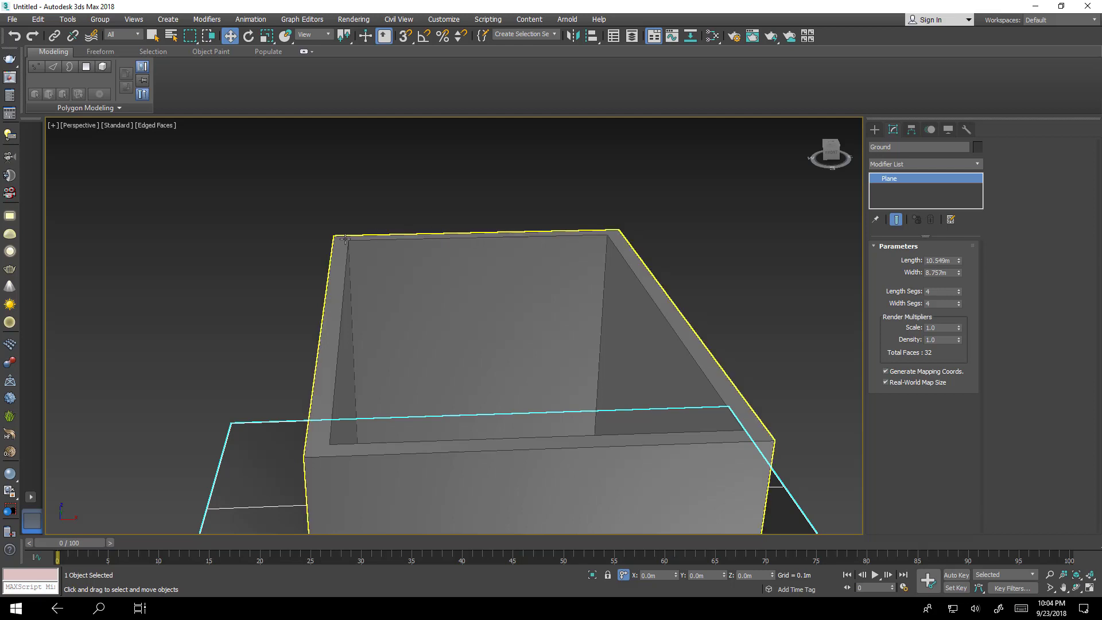
scroll(537, 399, down, 5)
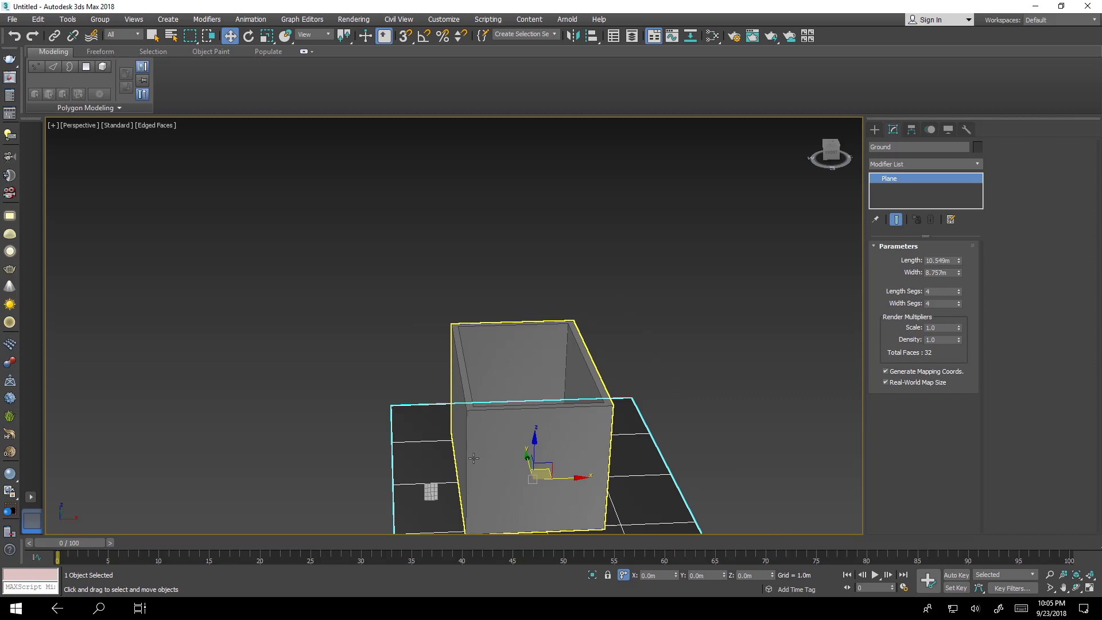
scroll(431, 491, up, 10)
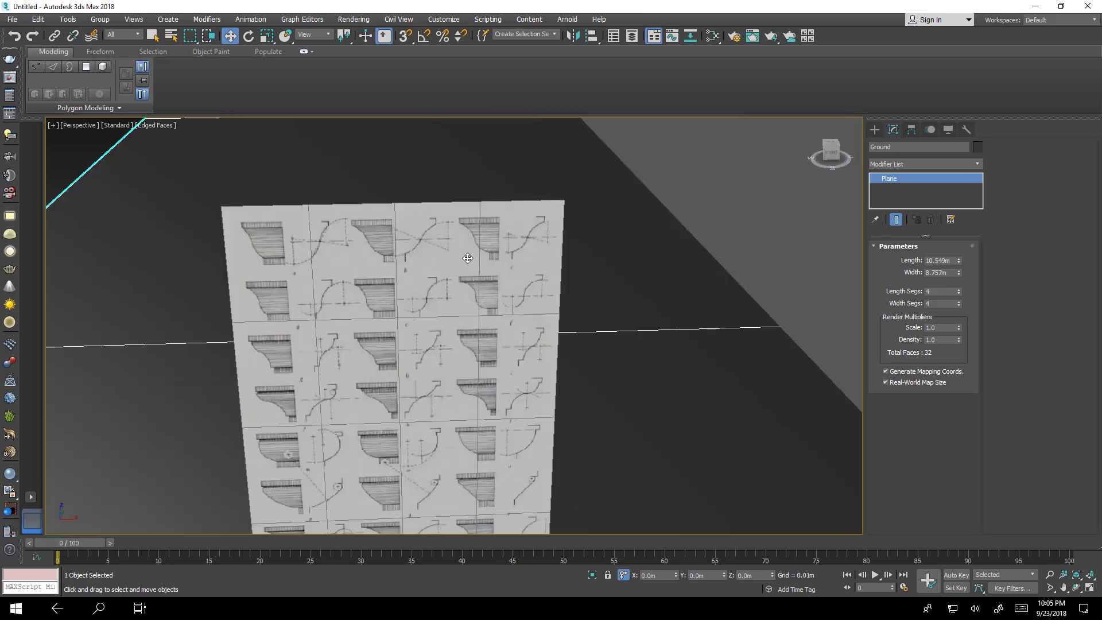
scroll(465, 330, down, 5)
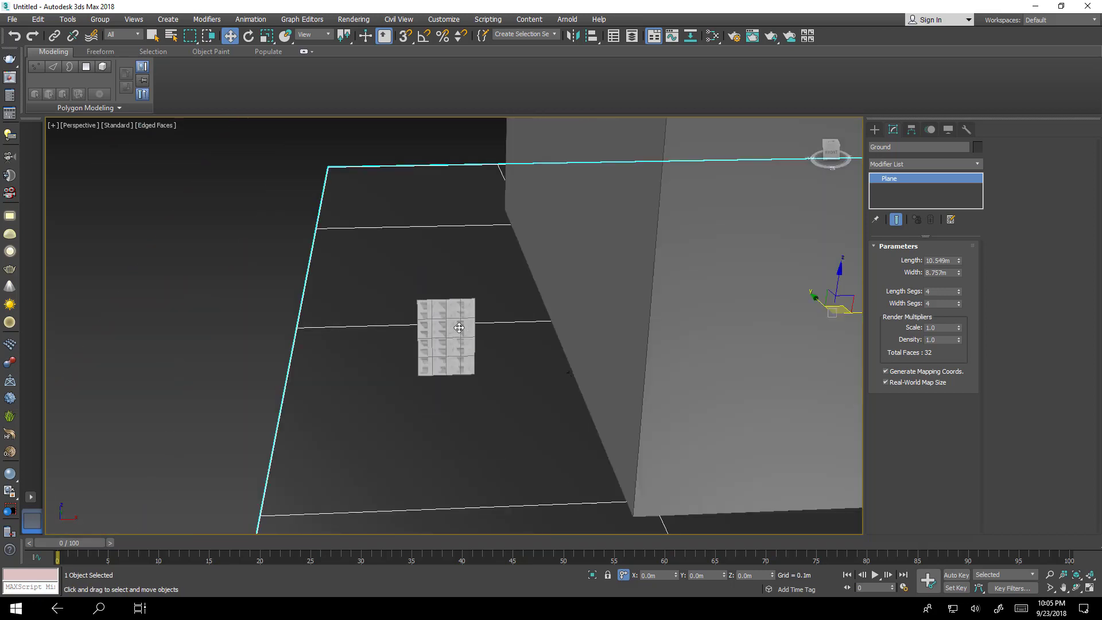
scroll(465, 330, down, 2)
middle_drag(492, 331, 370, 499)
middle_drag(652, 325, 603, 445)
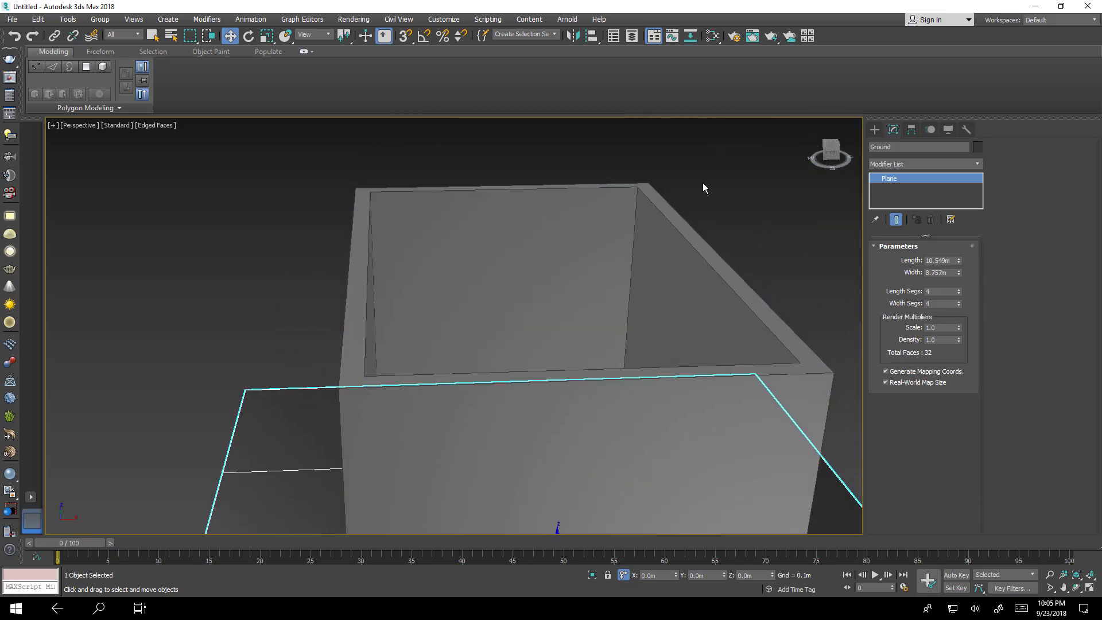
scroll(555, 279, down, 4)
Maximize the Front view and zoom in on the molding reference sheet.
key(alt+w)
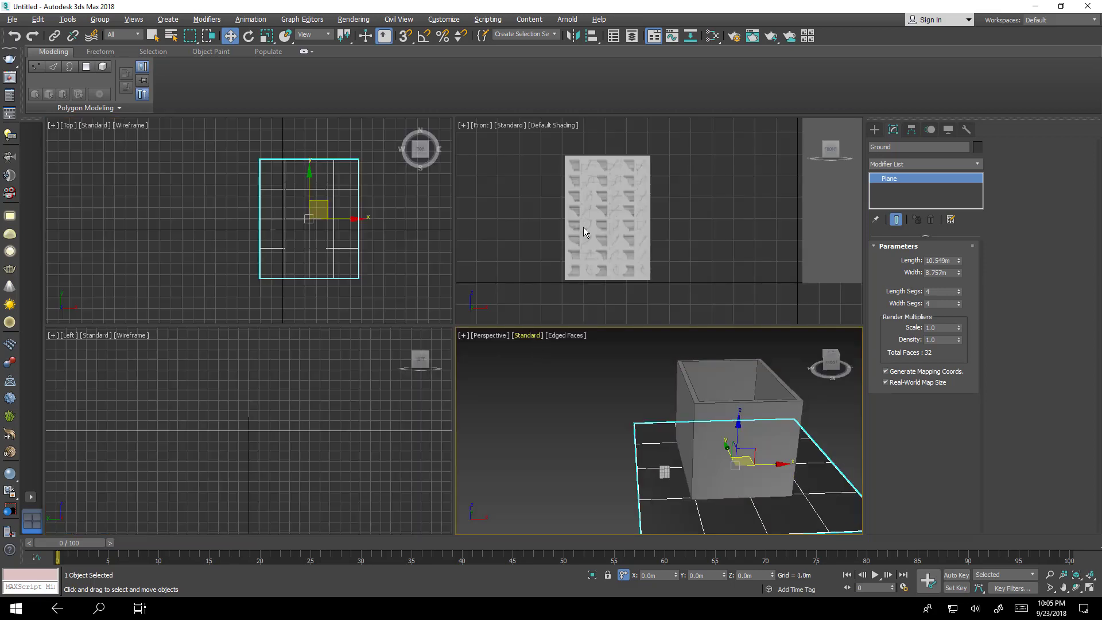
right_click(588, 222)
key(alt+w)
middle_drag(366, 276, 501, 266)
scroll(502, 266, up, 5)
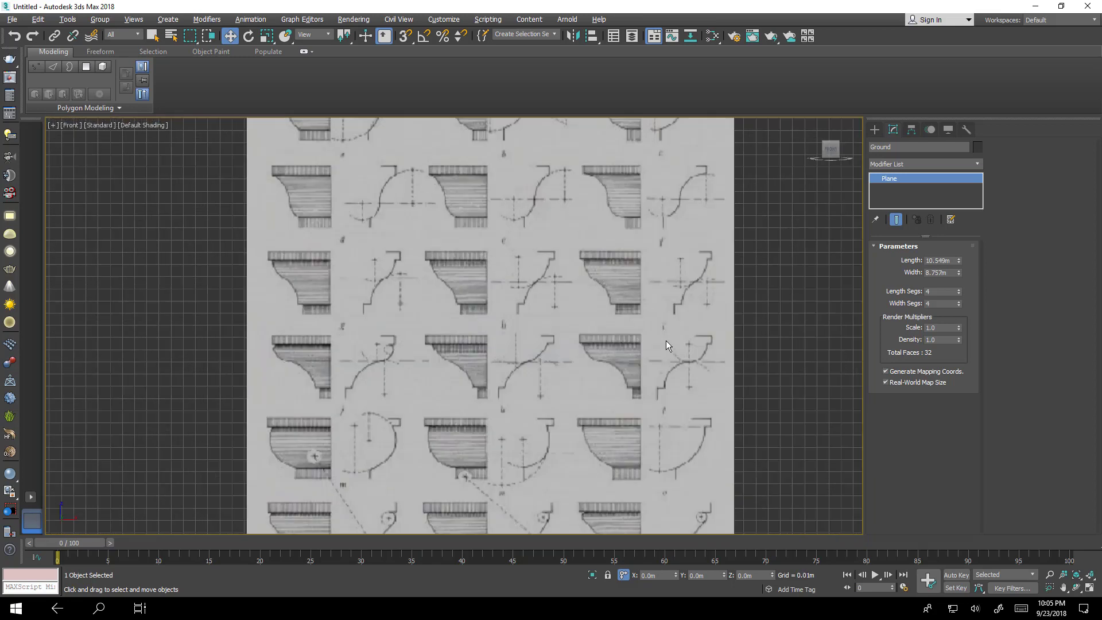
scroll(665, 346, up, 6)
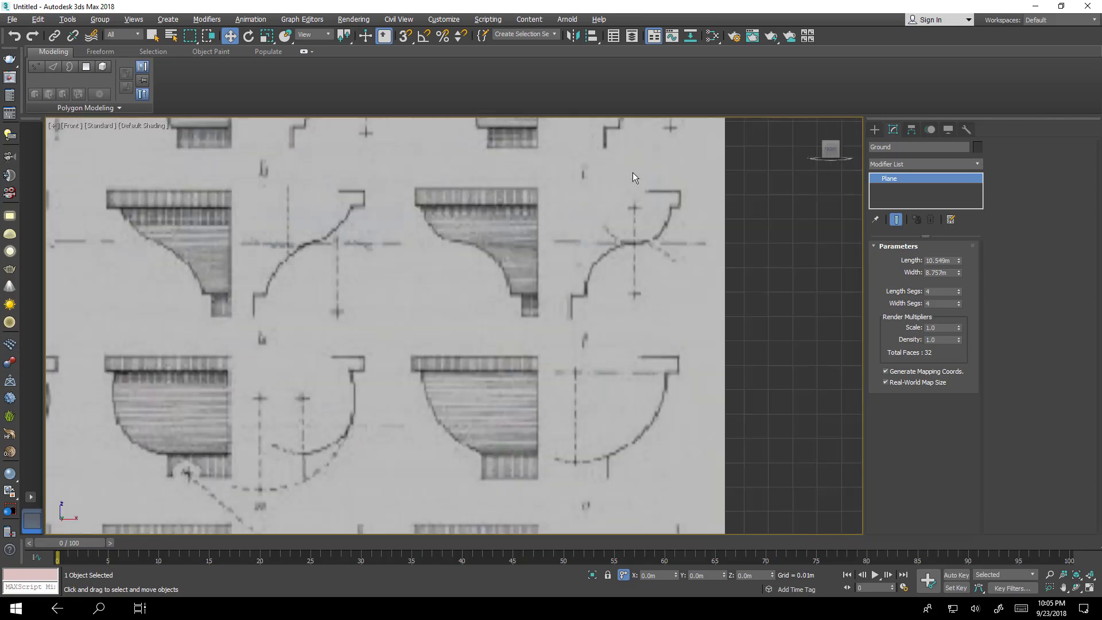
scroll(677, 204, up, 3)
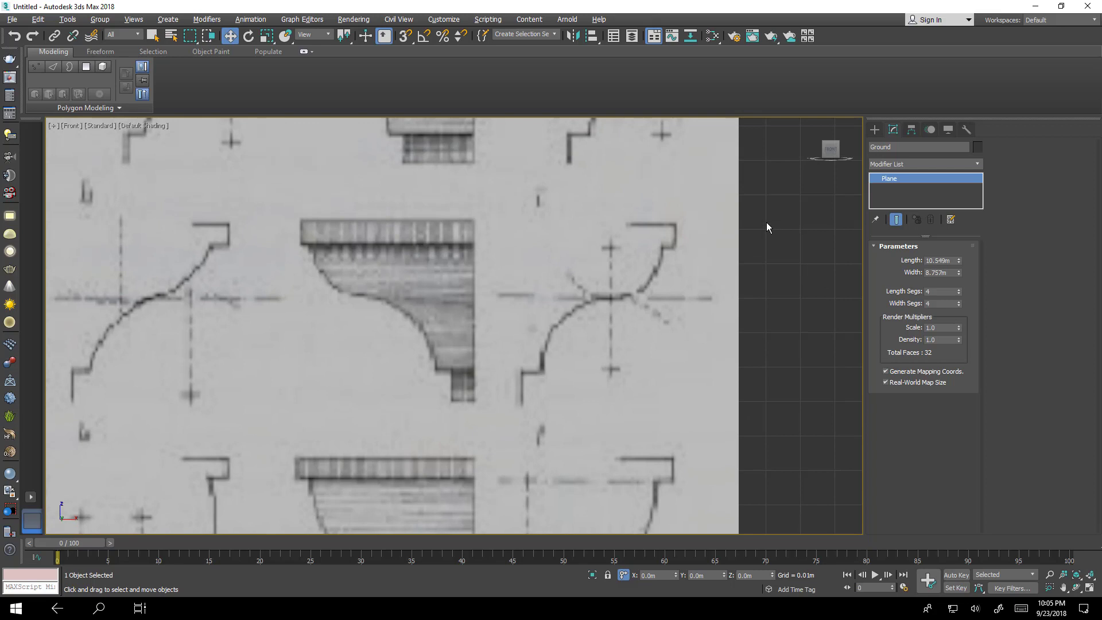
Start a Line tracing the profile's top corner, right edge and small step.
click(875, 130)
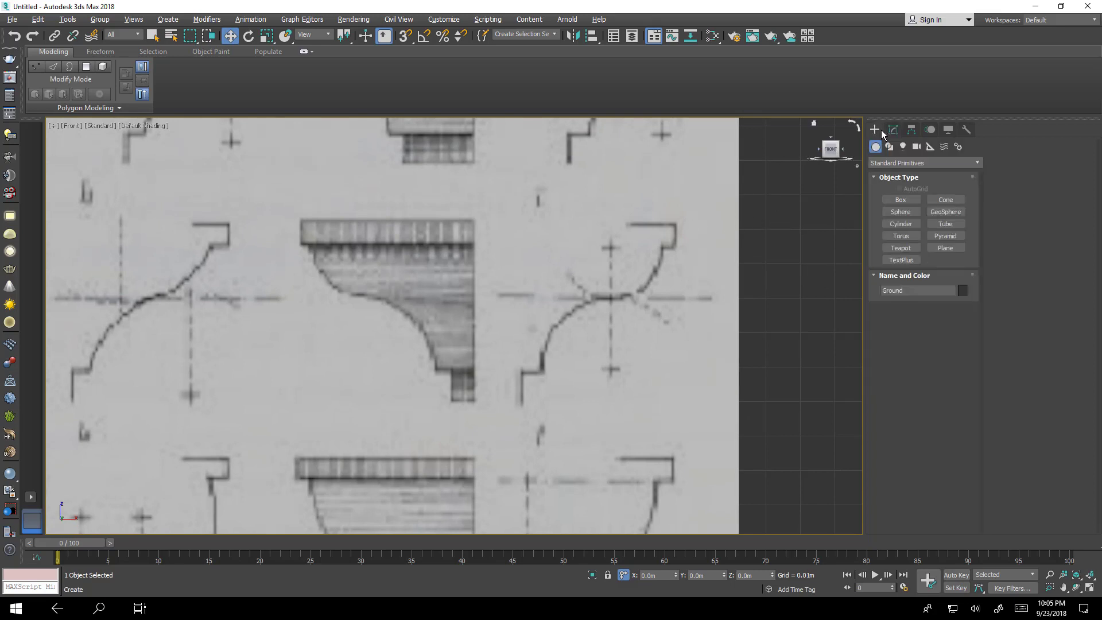
click(889, 147)
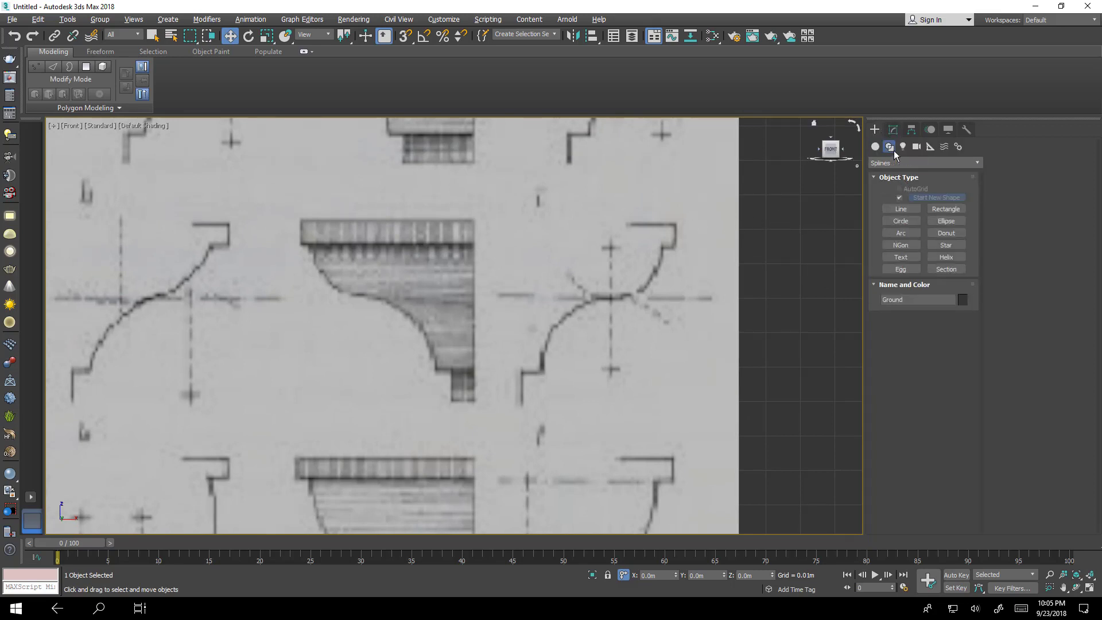
click(912, 213)
scroll(641, 203, up, 8)
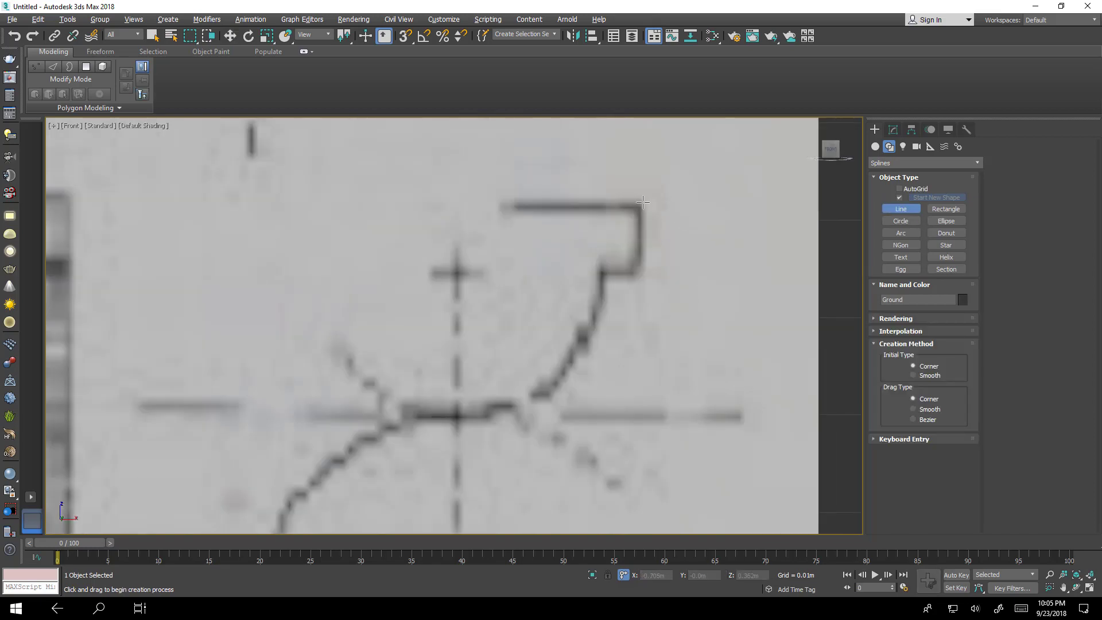
click(639, 204)
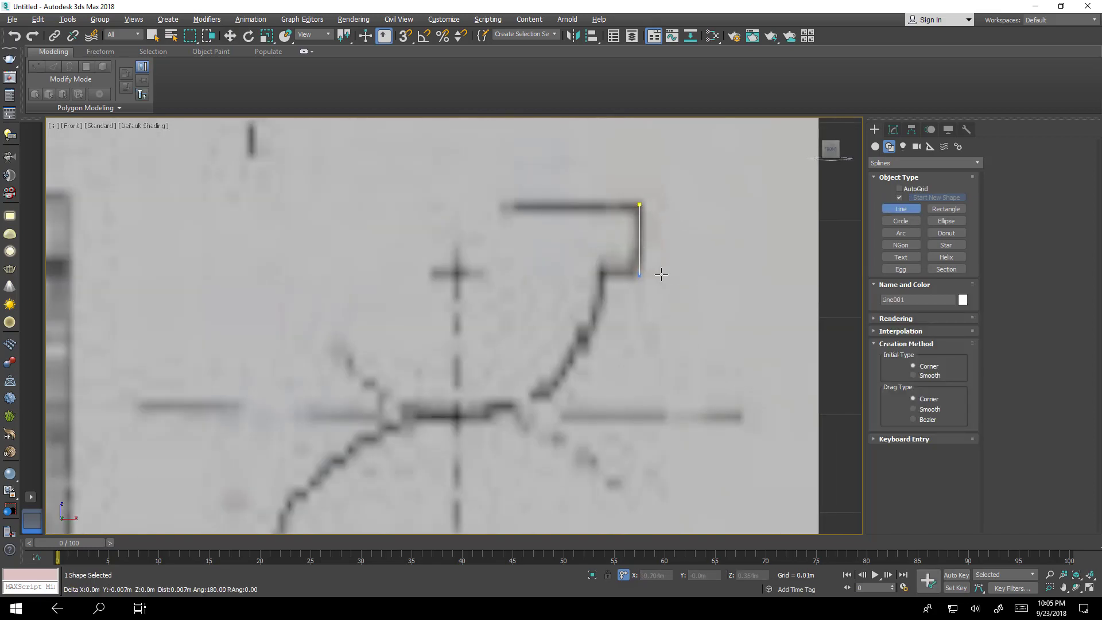
shift+click(654, 275)
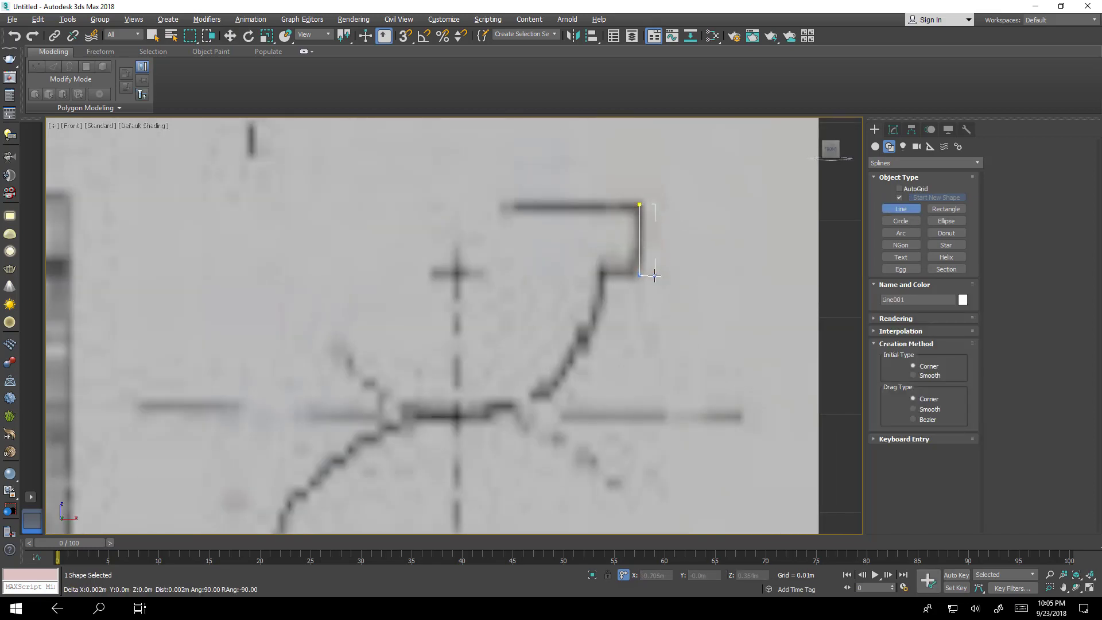
click(602, 279)
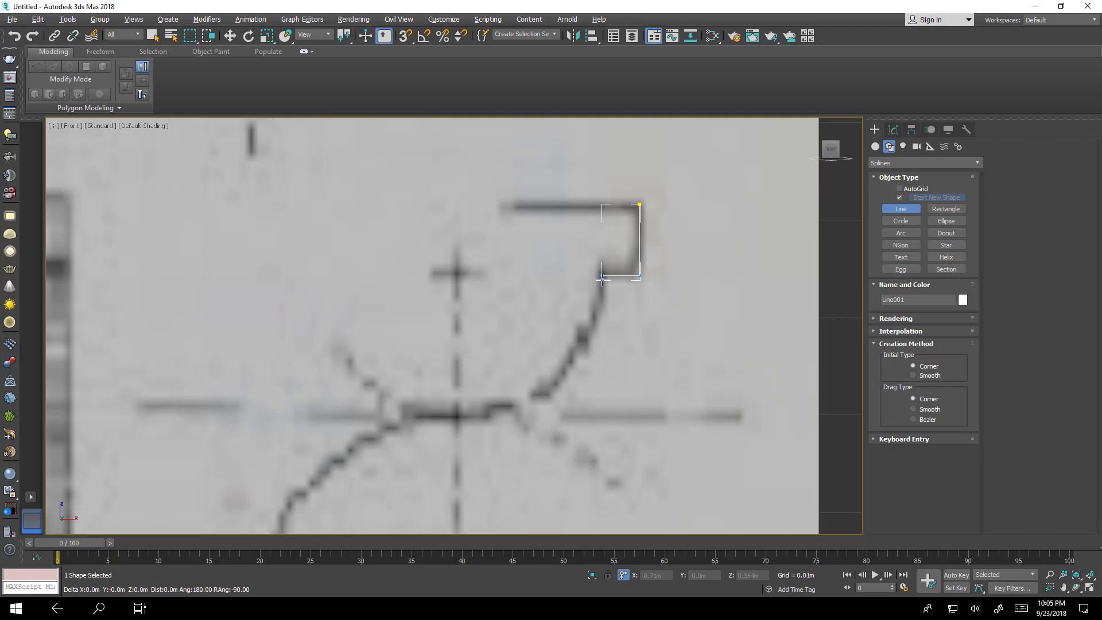
click(581, 348)
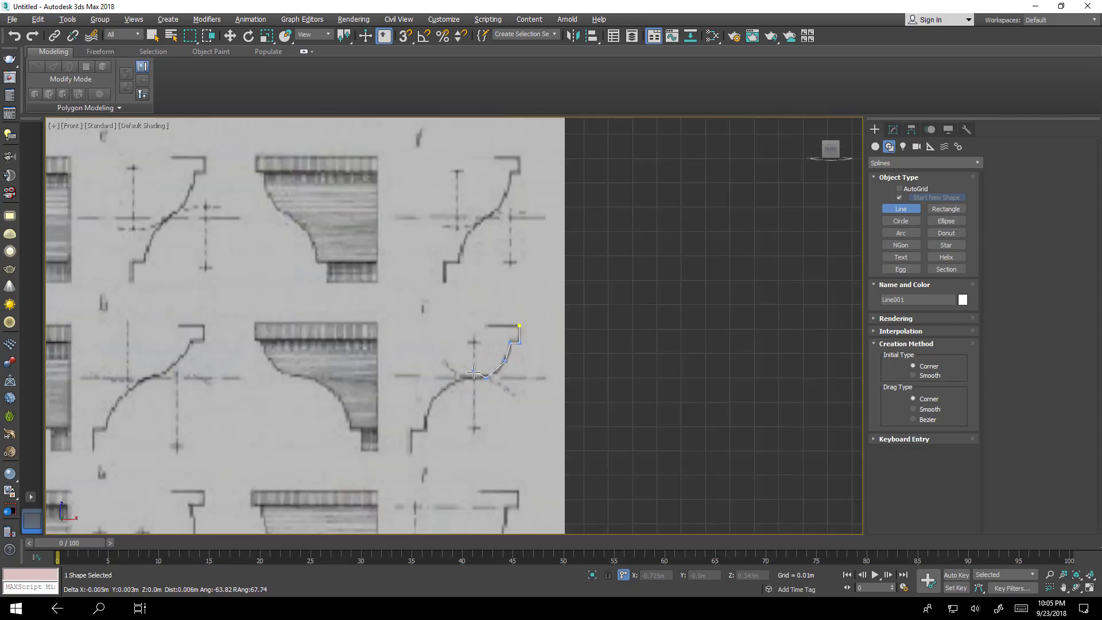
Continue placing corner points down the curve to the vertical step at the base.
scroll(474, 373, up, 5)
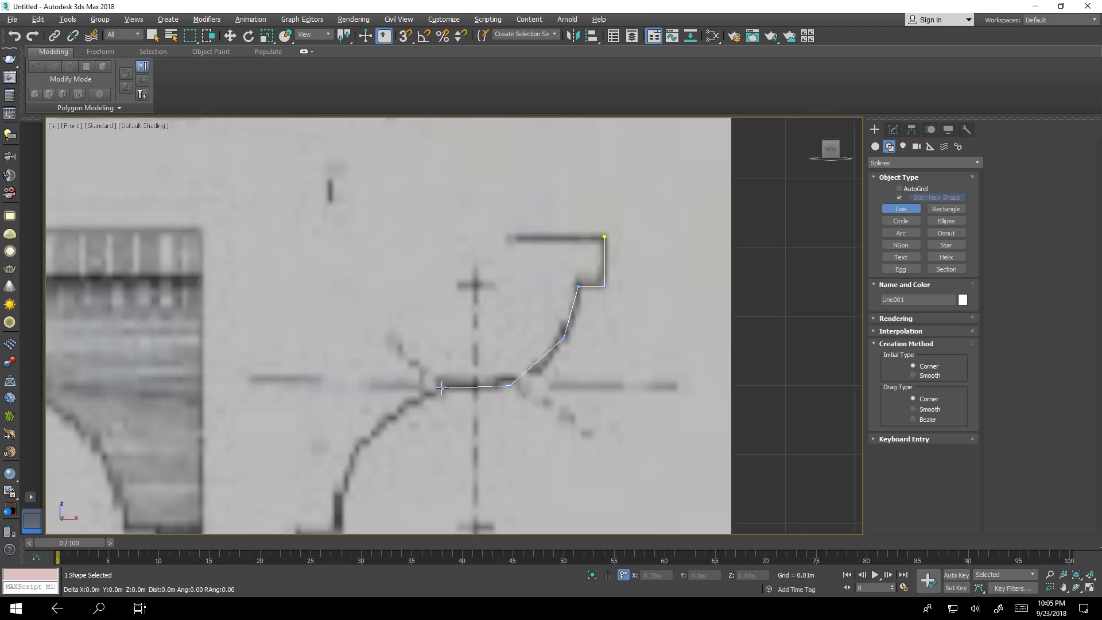
scroll(442, 388, down, 2)
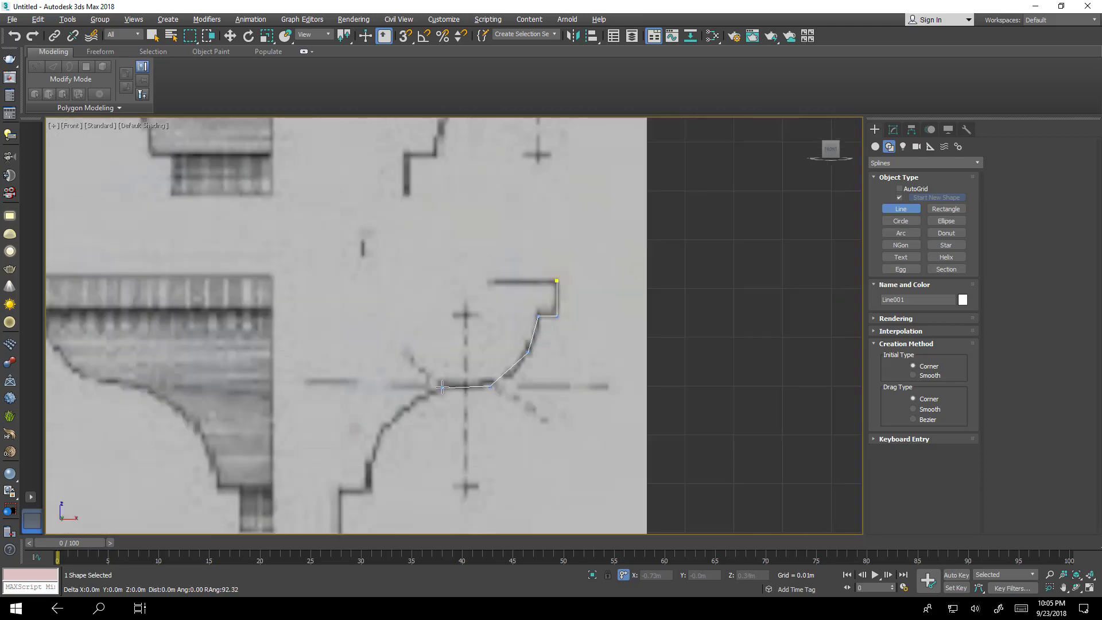
click(391, 413)
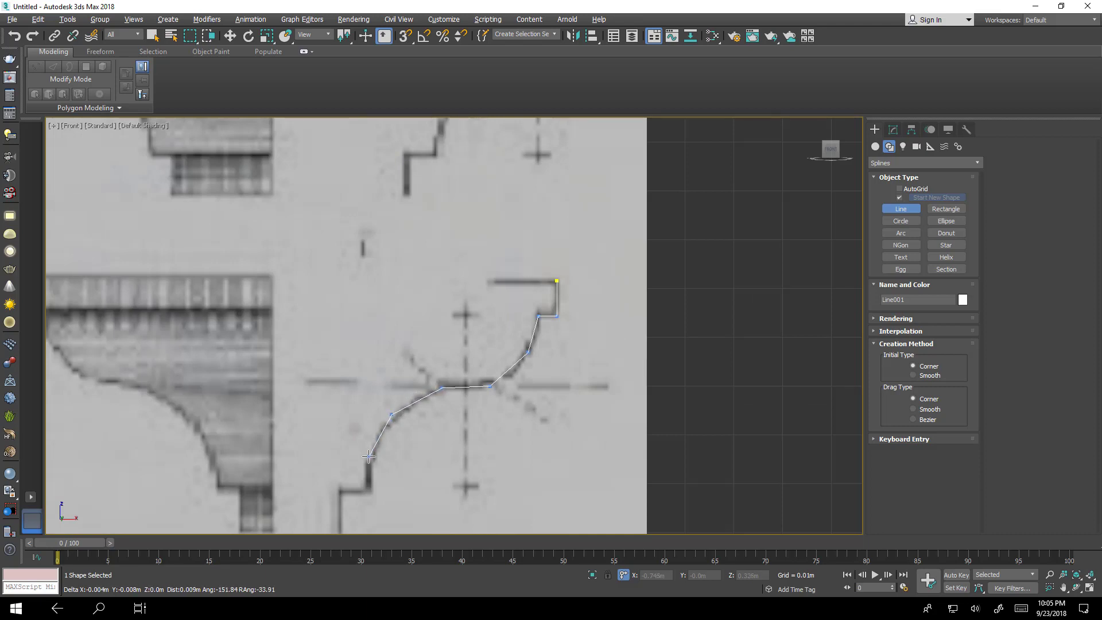
click(371, 489)
shift+click(339, 496)
middle_drag(364, 438, 388, 265)
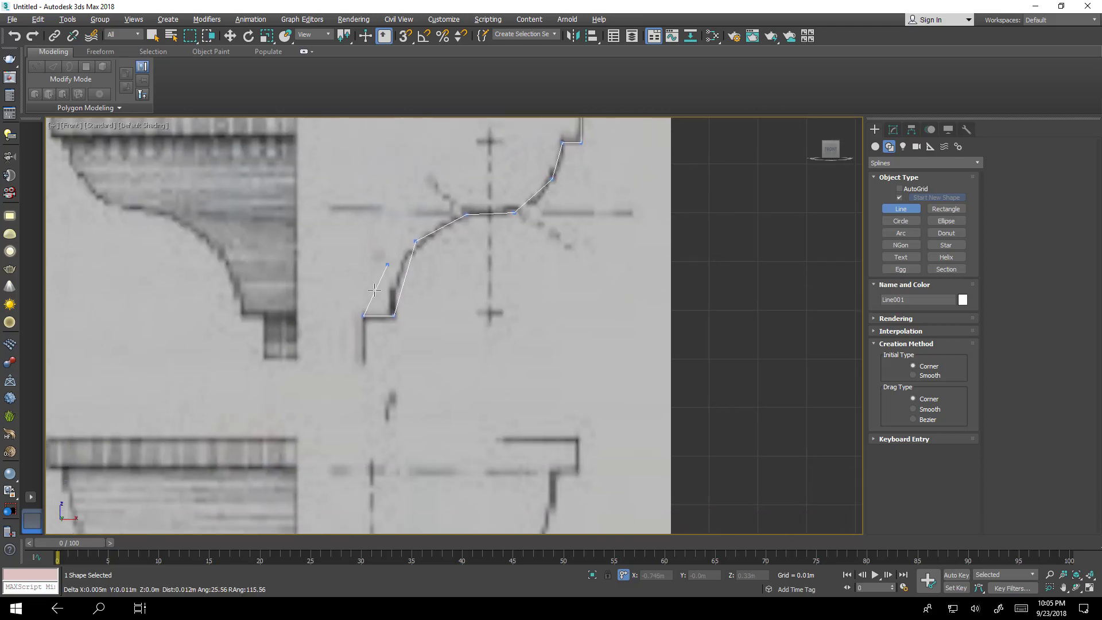
click(367, 364)
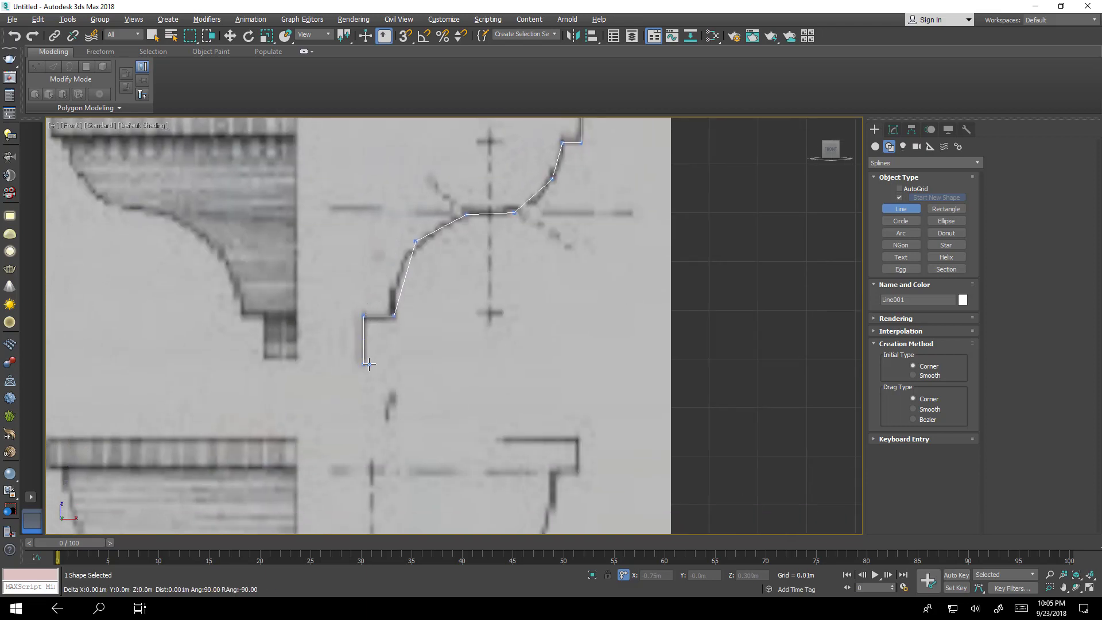
Place the last point and finish the profile line.
click(329, 365)
right_click(329, 364)
key(w)
middle_drag(499, 250, 481, 298)
In Vertex mode, set the curved section's vertices to Smooth.
key(1)
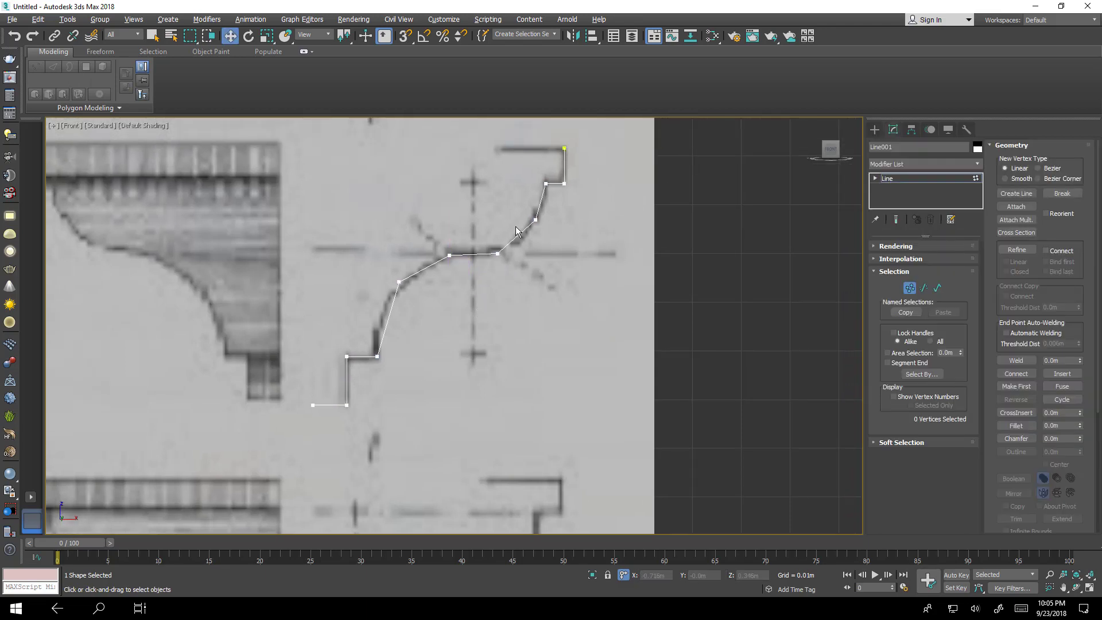
middle_drag(521, 231, 527, 265)
scroll(526, 264, up, 3)
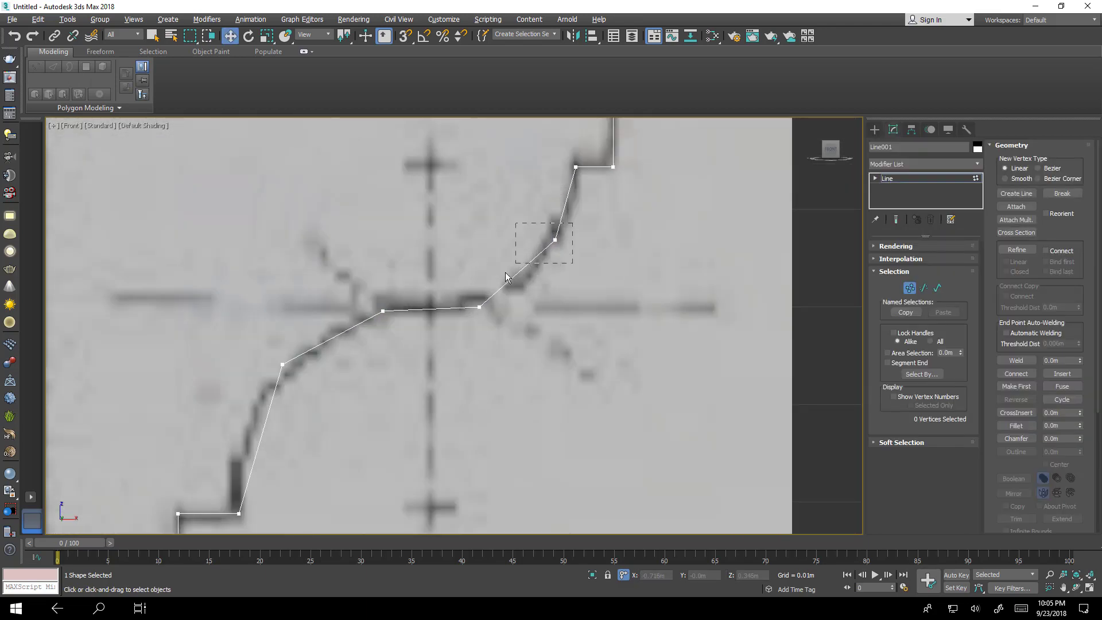
drag(498, 282, 489, 288)
scroll(489, 288, down, 2)
drag(333, 376, 335, 374)
right_click(342, 318)
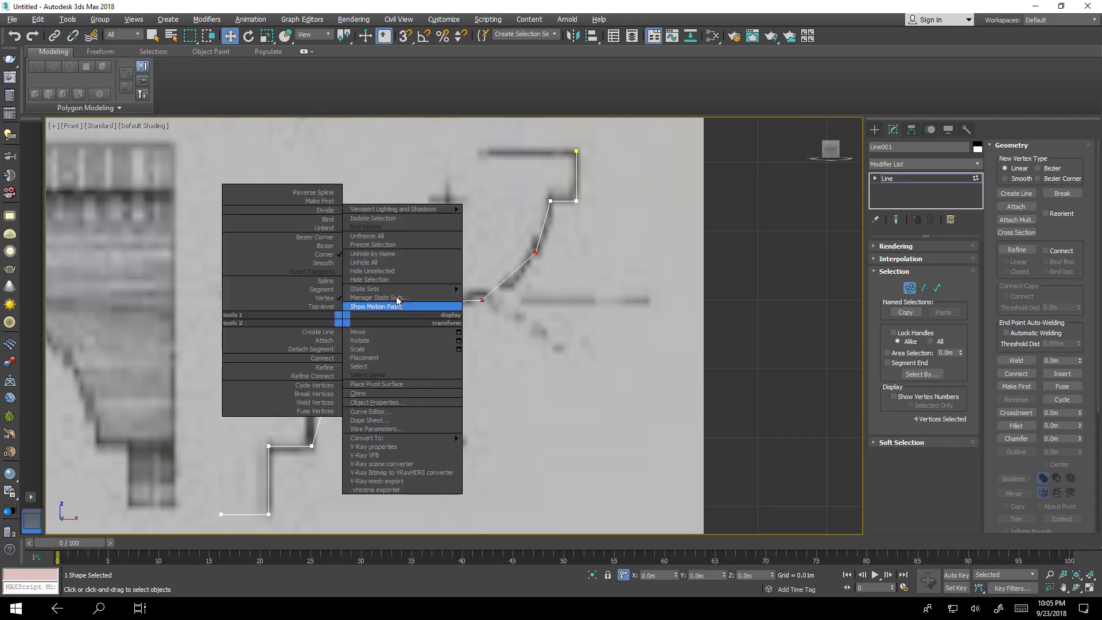
click(320, 263)
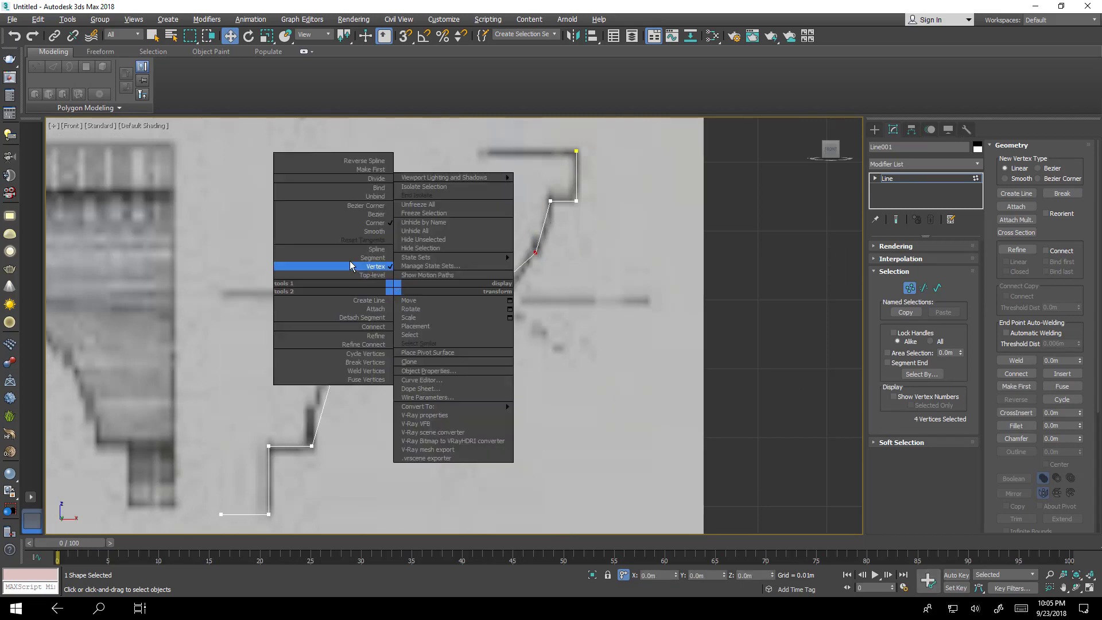
right_click(391, 287)
click(372, 230)
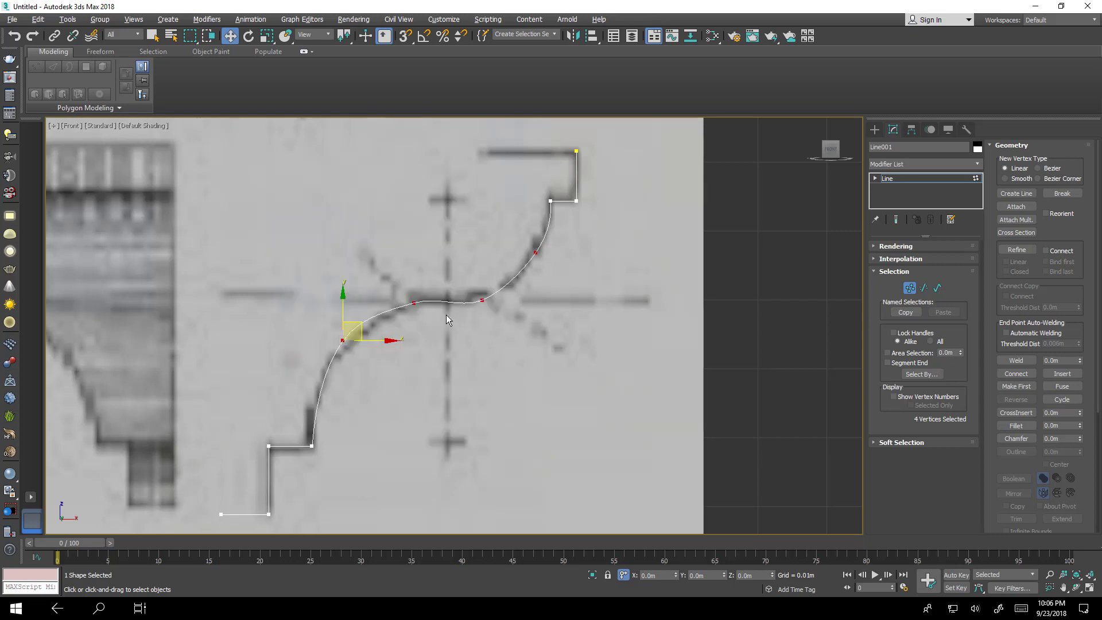
Make the vertex at the top of the curve a Bezier Corner.
middle_drag(446, 314, 409, 306)
middle_drag(531, 196, 518, 215)
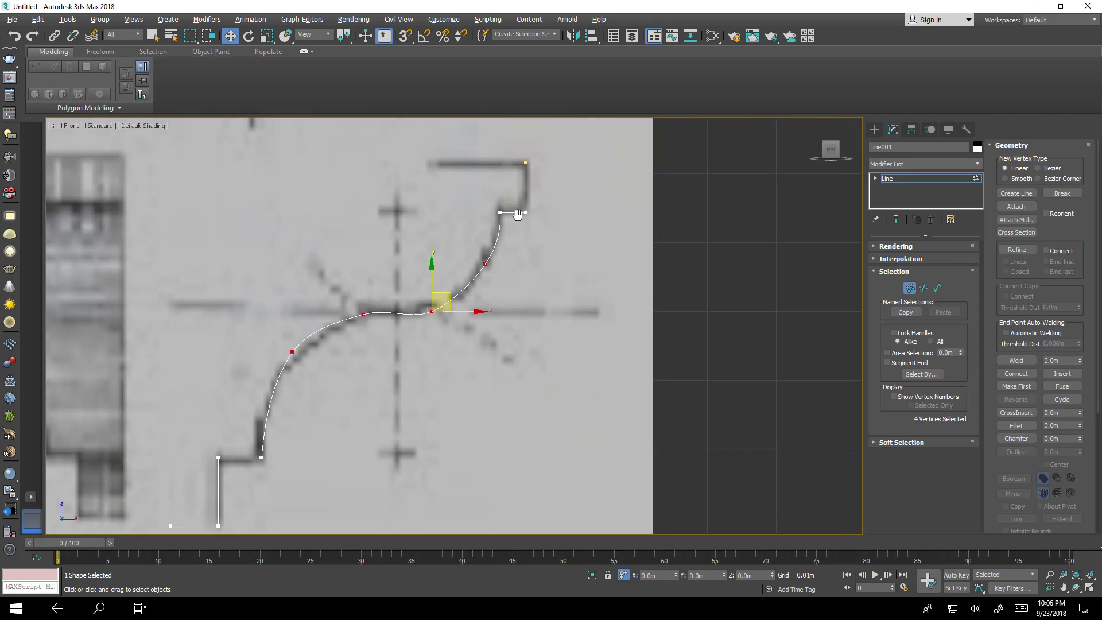
scroll(517, 216, up, 3)
click(484, 210)
scroll(503, 231, down, 3)
middle_drag(402, 370, 474, 318)
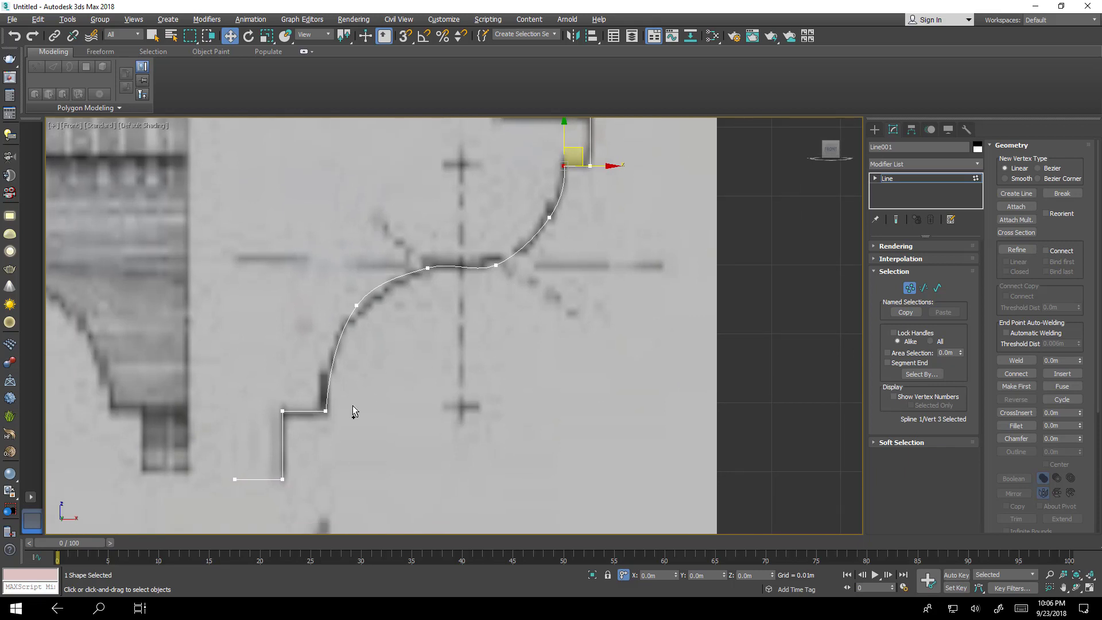
right_click(324, 424)
click(301, 337)
Adjust the top vertex's tangent and nudge curve vertices onto the reference S-curve.
middle_drag(454, 348, 441, 357)
scroll(518, 258, up, 3)
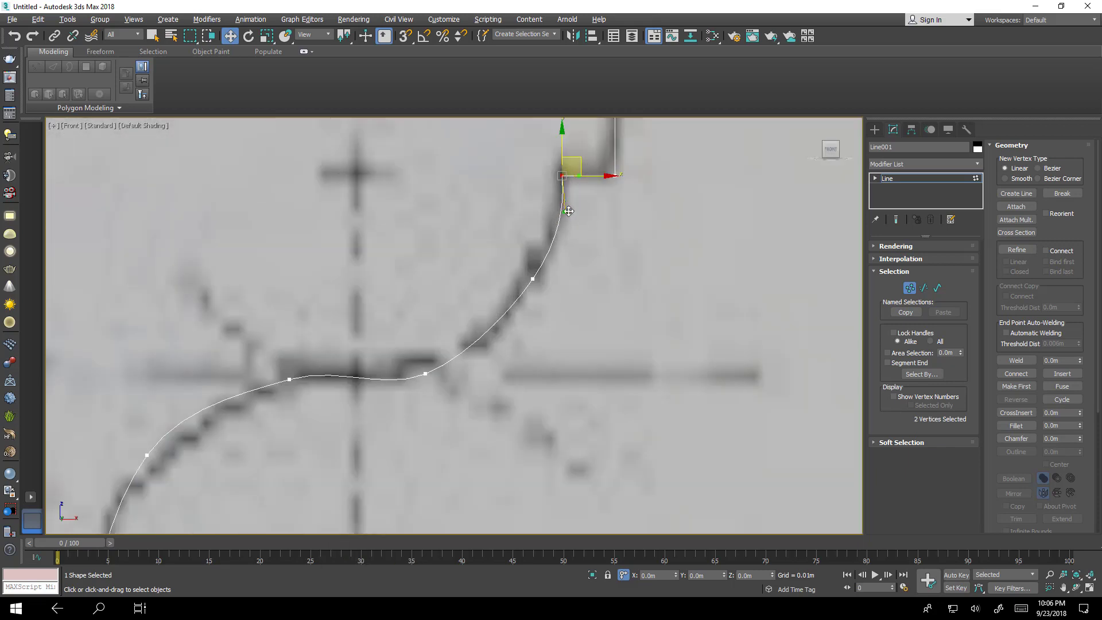
drag(566, 211, 561, 217)
click(532, 279)
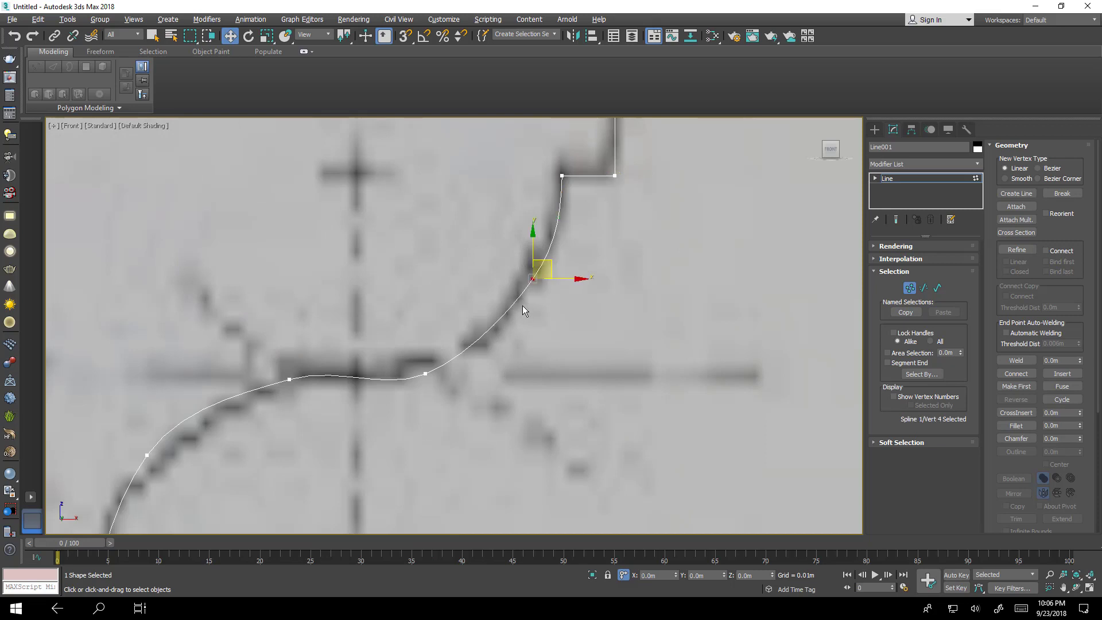
drag(550, 261, 542, 278)
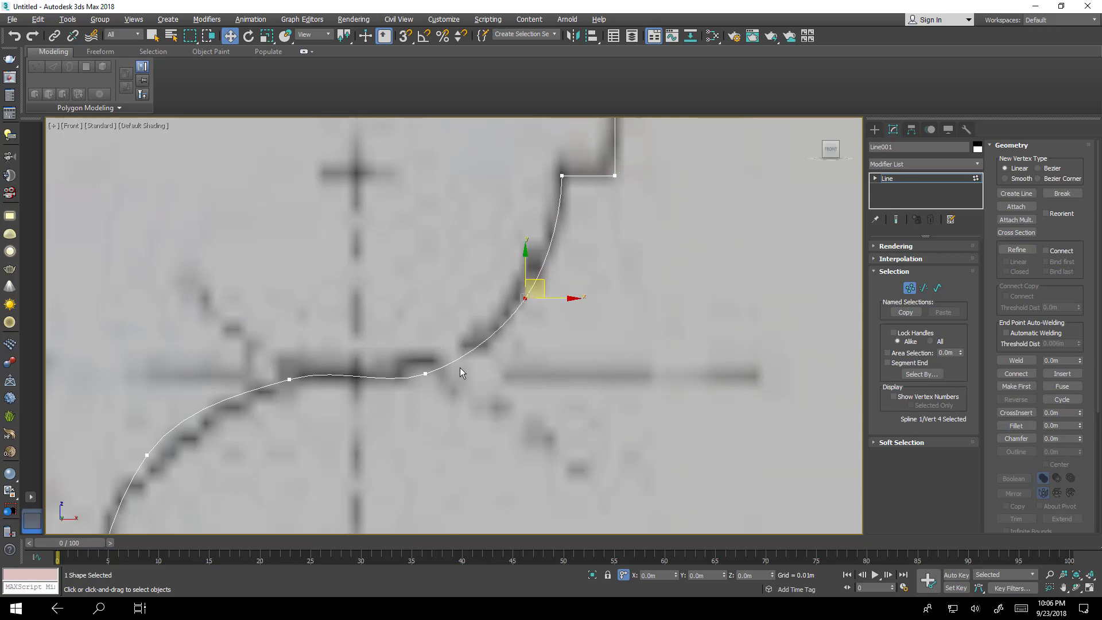
middle_drag(459, 368, 510, 339)
click(351, 352)
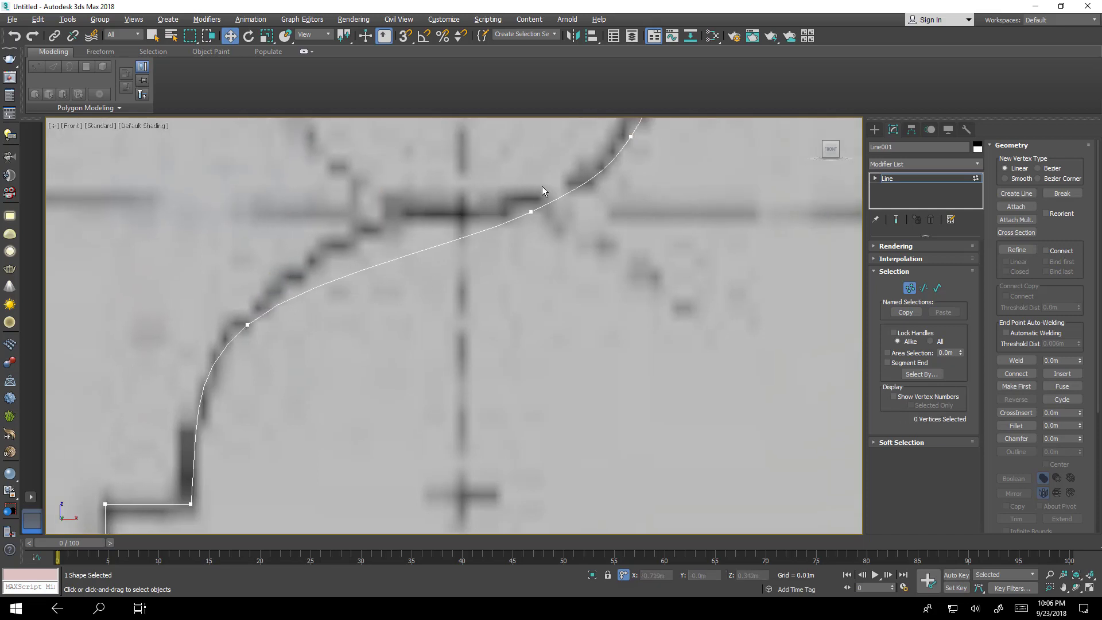
Move the middle and lower curve vertices and pull the base corner's tangent upward to fit the reference.
drag(542, 188, 500, 250)
mouse_move(540, 202)
mouse_down()
mouse_move(486, 214)
mouse_move(534, 210)
mouse_up()
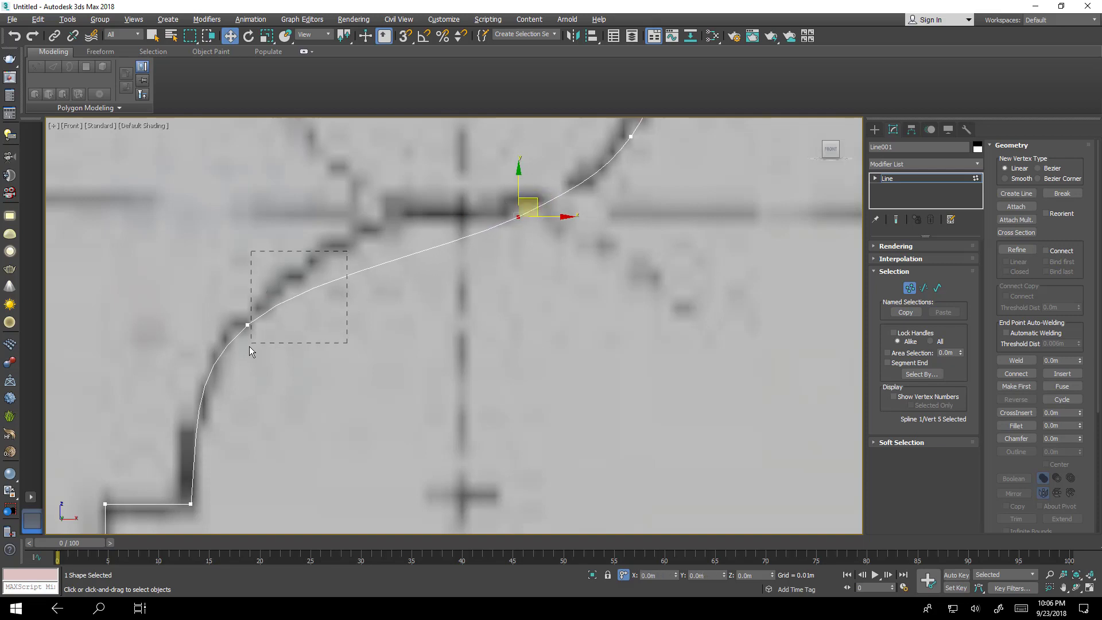
drag(246, 348, 247, 346)
drag(269, 305, 334, 249)
drag(190, 505, 191, 504)
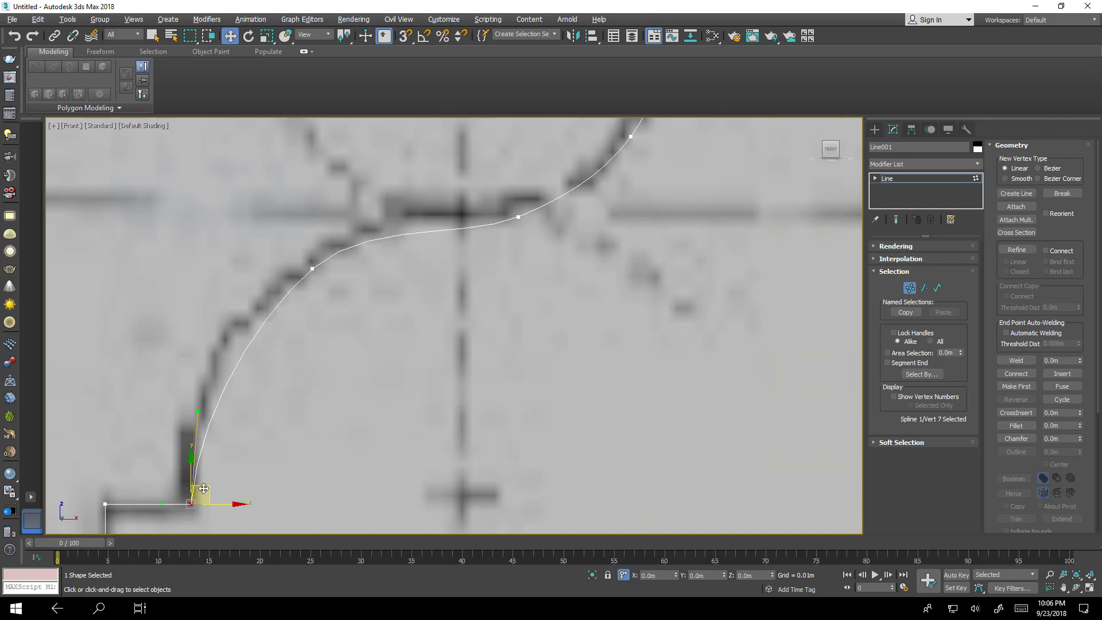
drag(199, 409, 199, 351)
Nudge the lower and middle curve vertices again for a closer fit, then select the lower-curve vertex.
drag(275, 312, 274, 310)
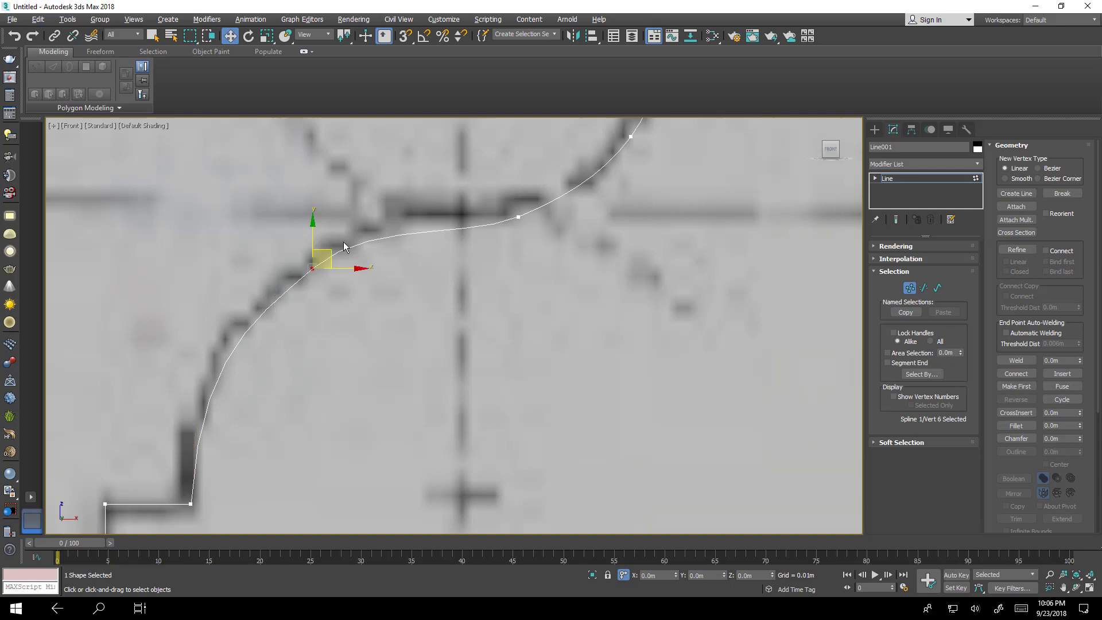
drag(330, 250, 333, 246)
click(518, 215)
drag(534, 200, 541, 198)
scroll(501, 238, down, 5)
middle_drag(504, 263, 482, 276)
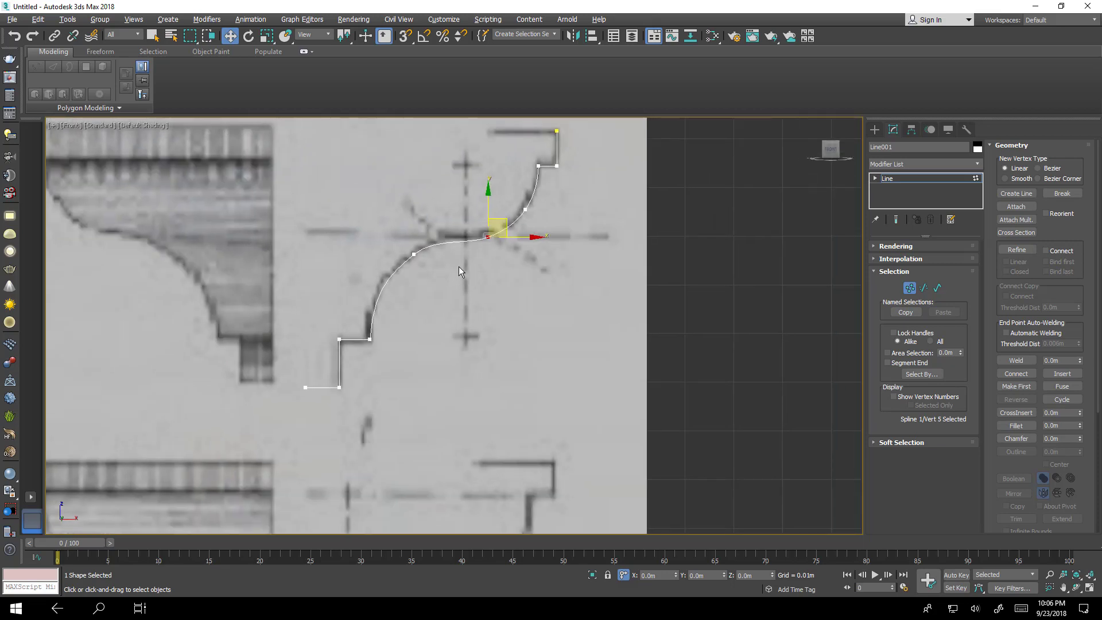
scroll(436, 265, up, 5)
click(382, 237)
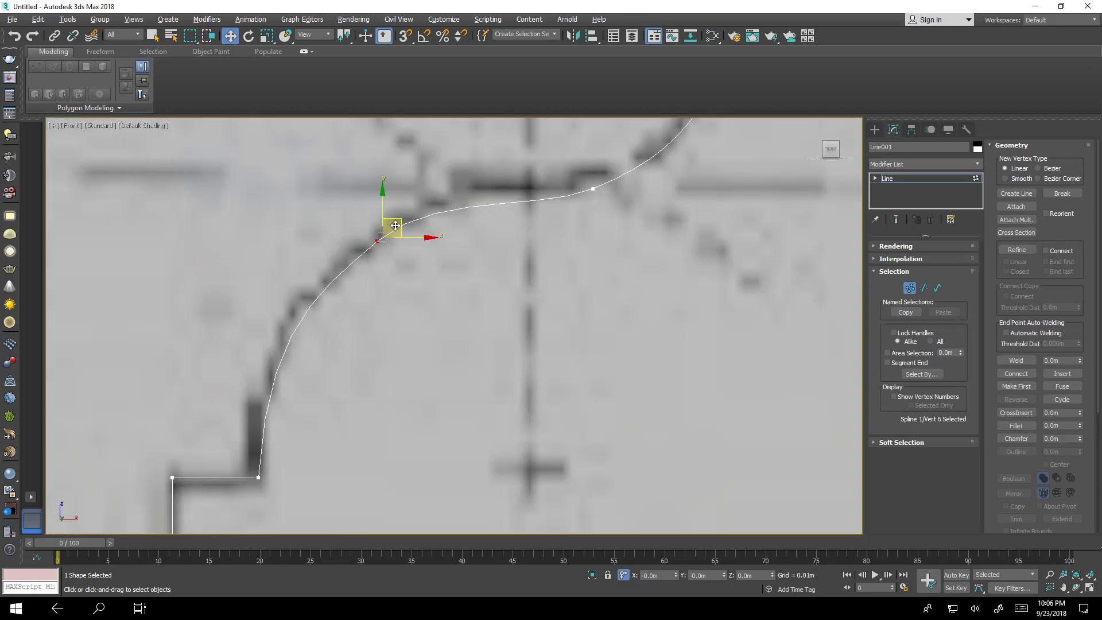
Convert the selected vertex to Bezier, smooth its tangent, and turn on Adaptive interpolation.
right_click(379, 239)
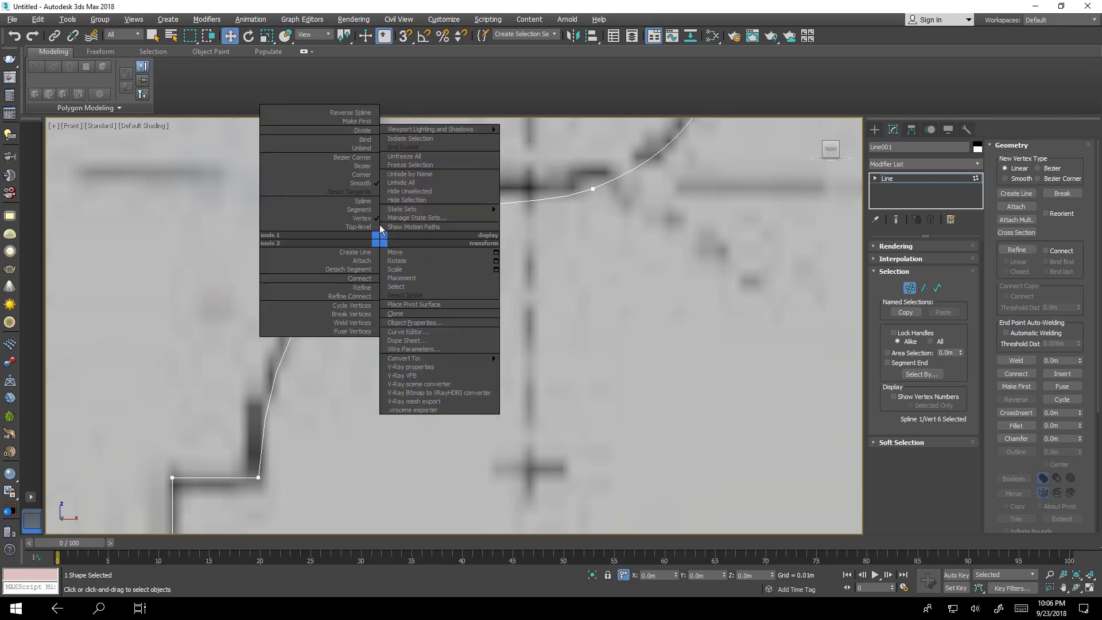
click(363, 166)
drag(432, 195, 436, 200)
click(900, 258)
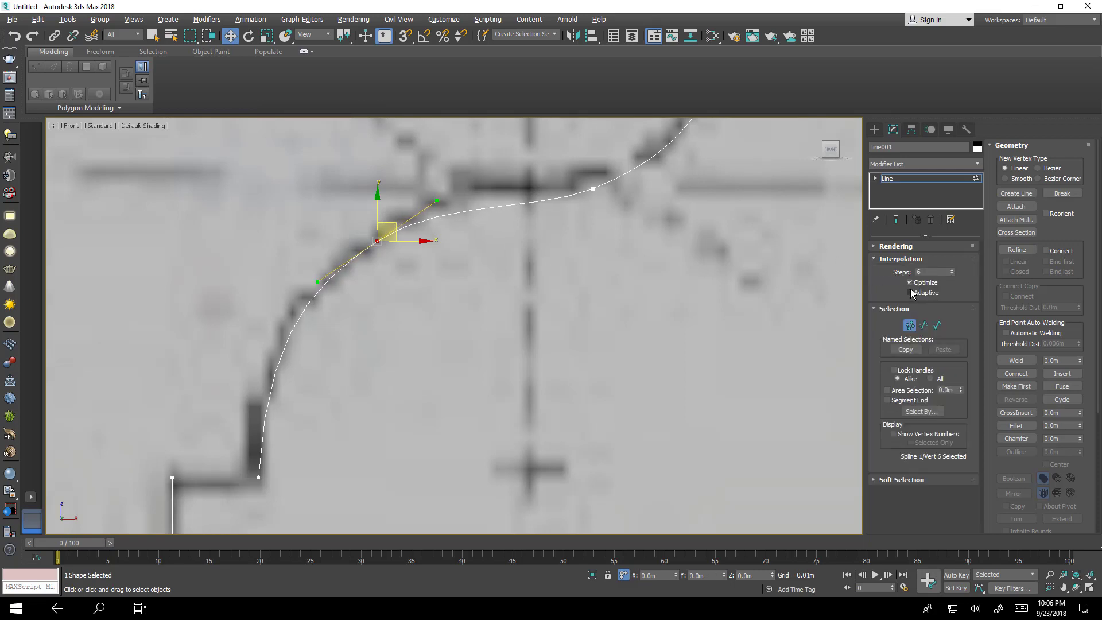
click(910, 293)
middle_drag(599, 276, 544, 351)
scroll(548, 351, down, 2)
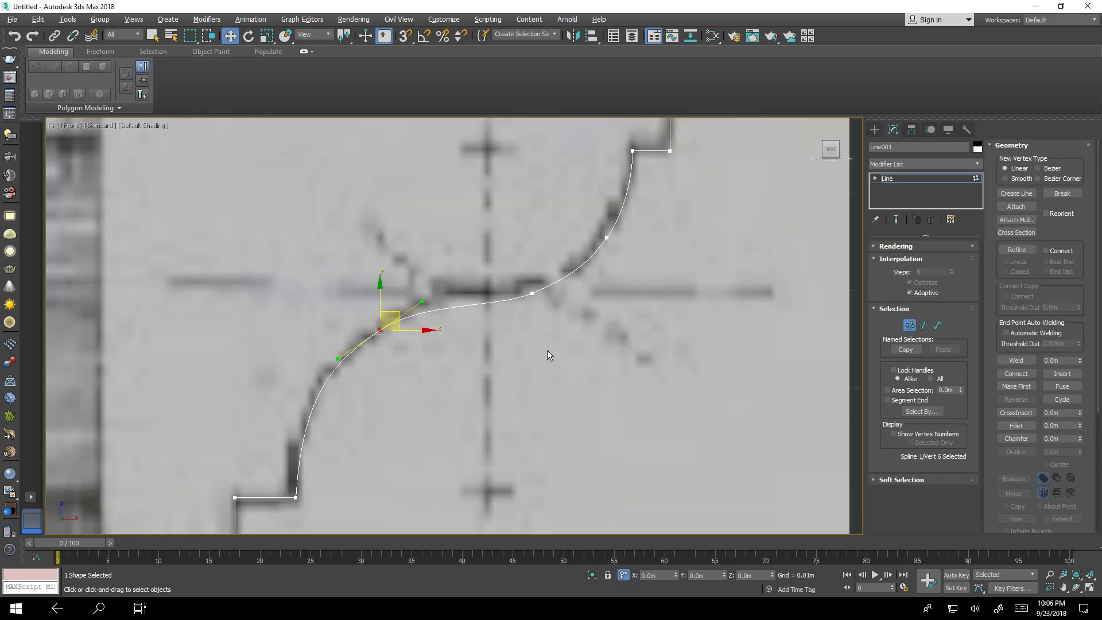
scroll(607, 300, down, 2)
middle_drag(608, 309, 634, 308)
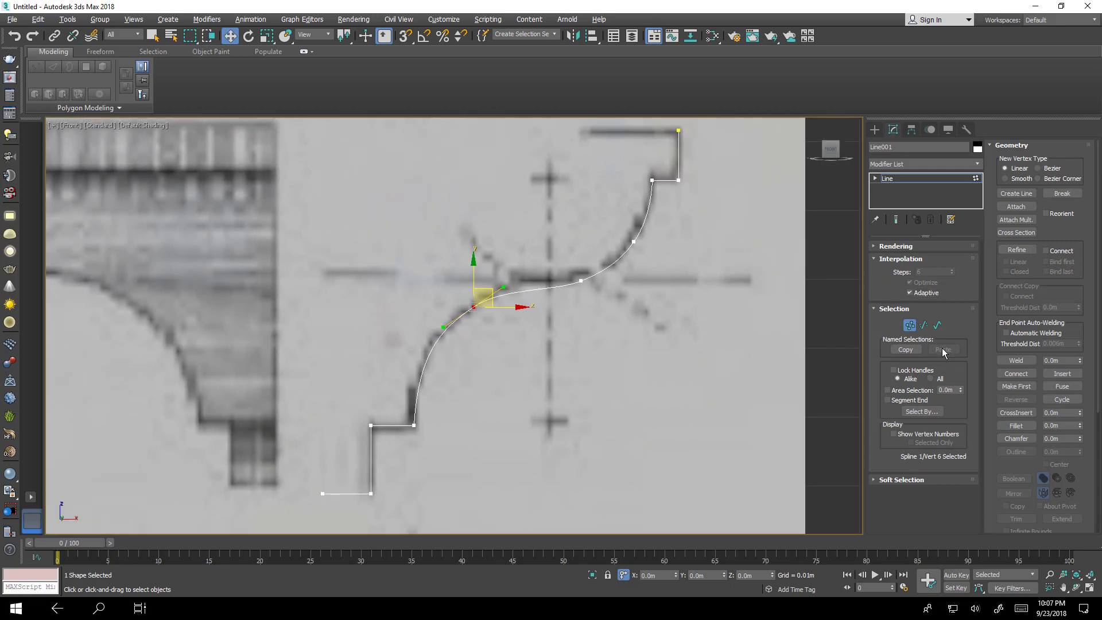
Leave Vertex mode and move the whole profile line up to the top of the wall.
click(909, 325)
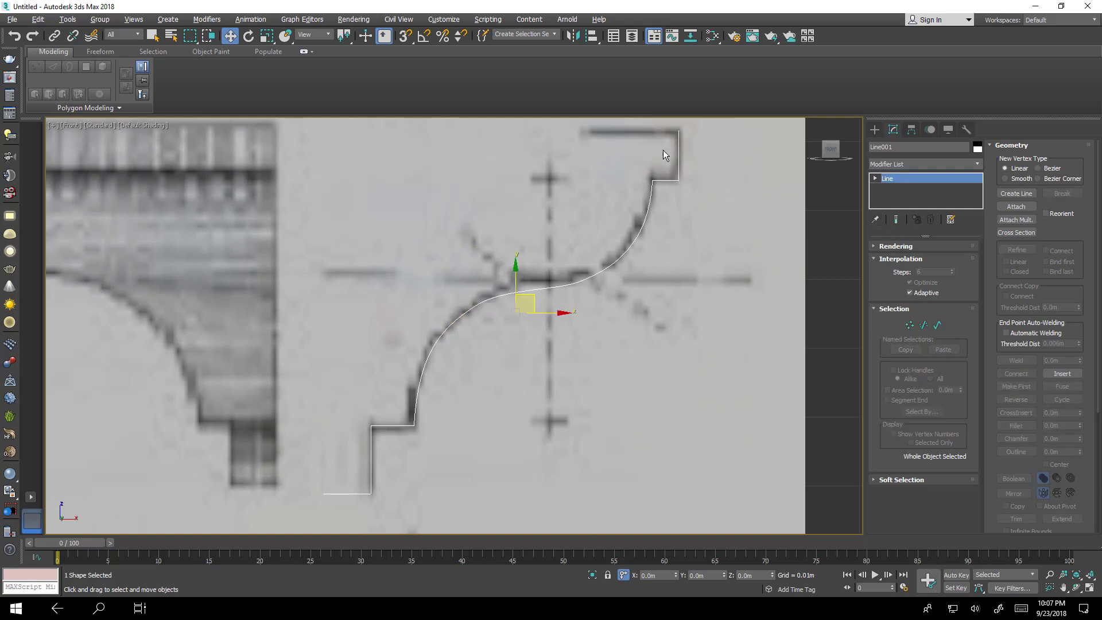
scroll(671, 172, down, 3)
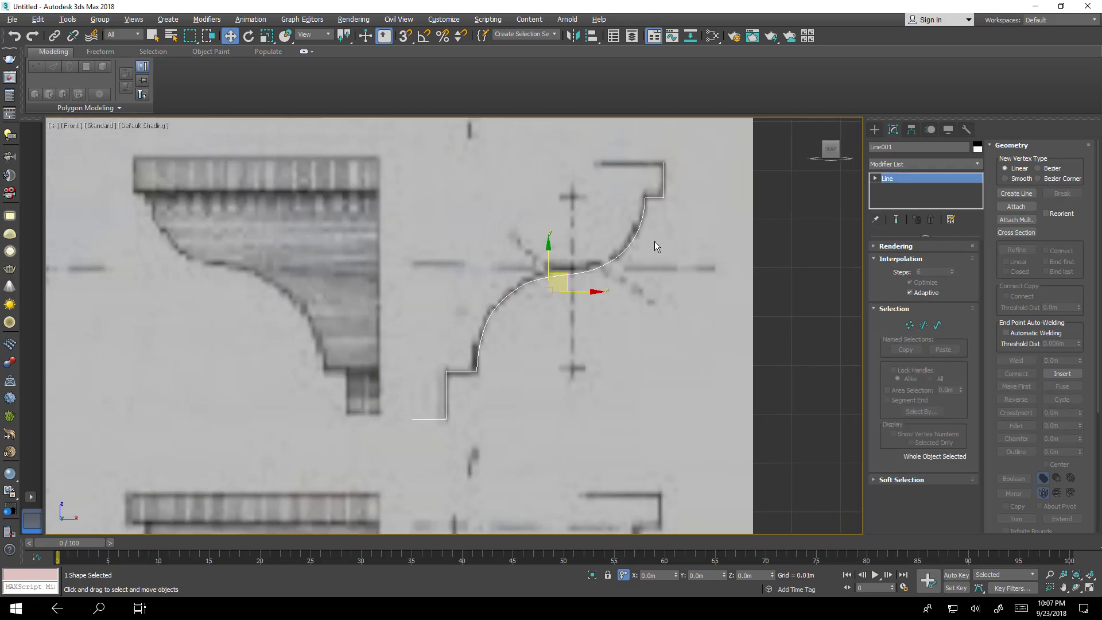
scroll(577, 308, down, 8)
scroll(277, 349, down, 6)
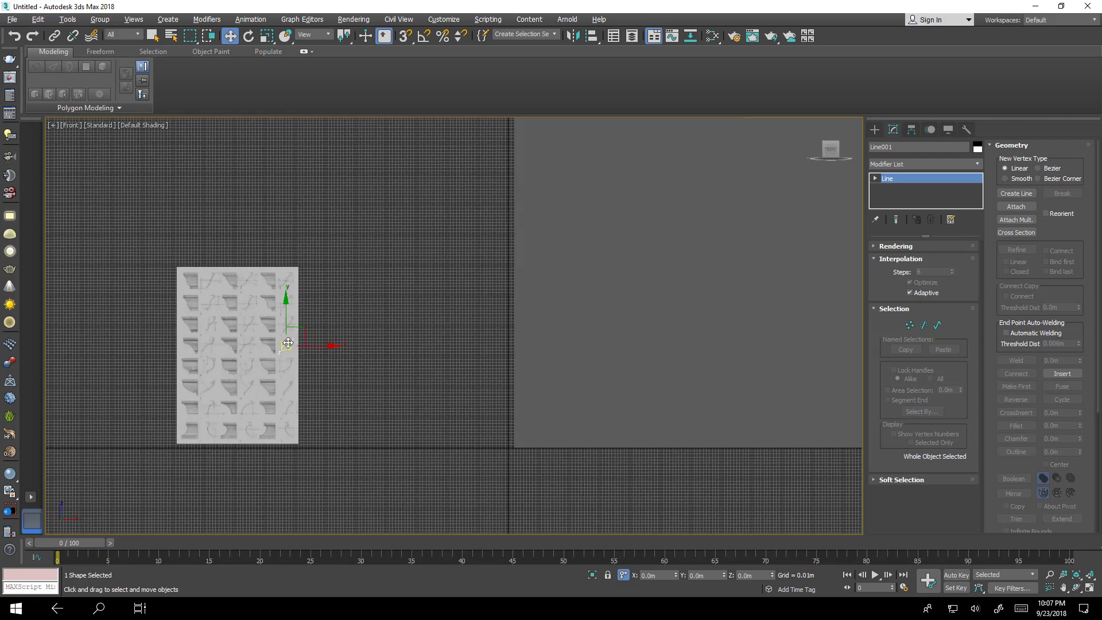
drag(306, 328, 611, 153)
scroll(380, 376, down, 6)
middle_drag(663, 205, 598, 391)
scroll(598, 391, down, 2)
mouse_move(610, 371)
mouse_down()
mouse_move(520, 348)
mouse_move(445, 306)
mouse_move(247, 432)
mouse_up()
Show the front view in wireframe with the viewport grid hidden.
key(F3)
key(g)
scroll(433, 328, up, 6)
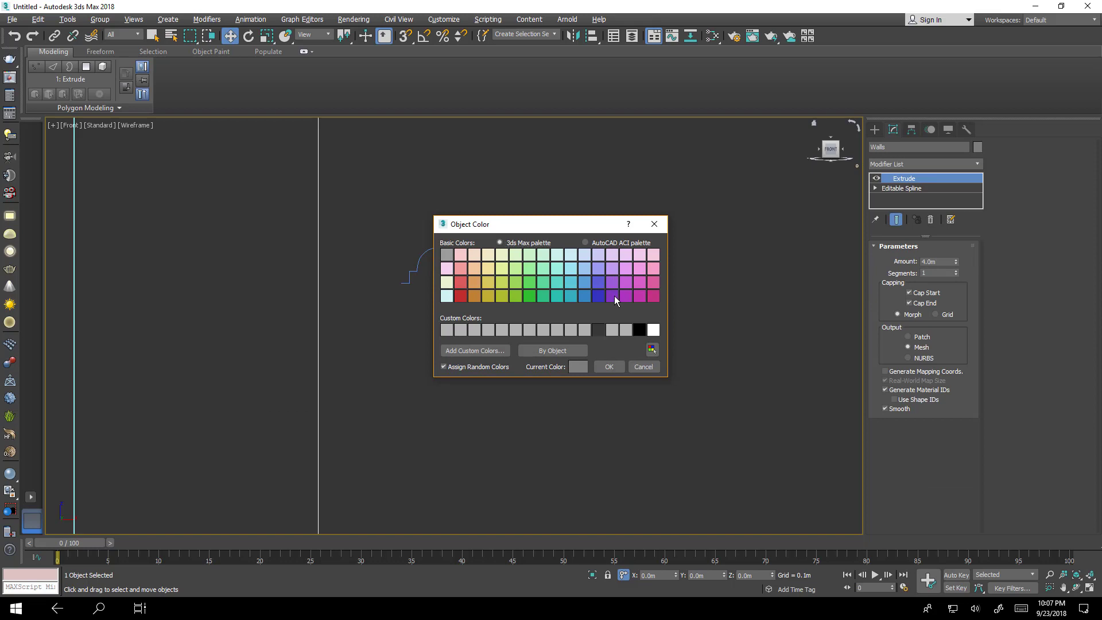
Set the walls' object colour to purple and deselect them.
click(613, 295)
click(609, 366)
click(544, 384)
Move the profile curve up and right, then start a uniform scale and cancel it.
scroll(545, 383, down, 3)
click(513, 334)
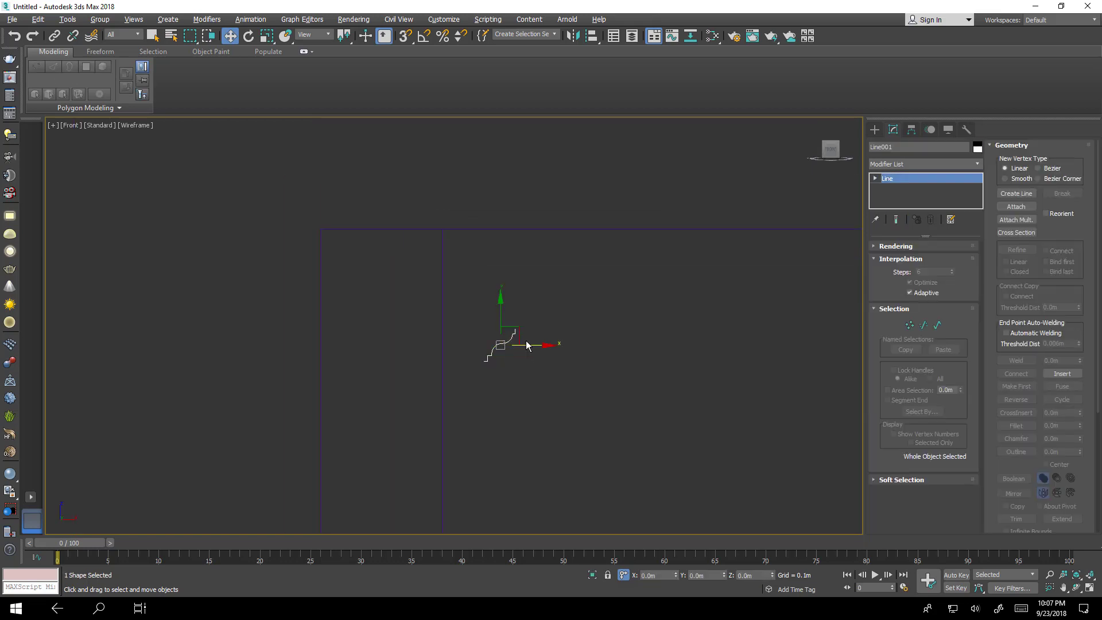
drag(519, 334, 537, 280)
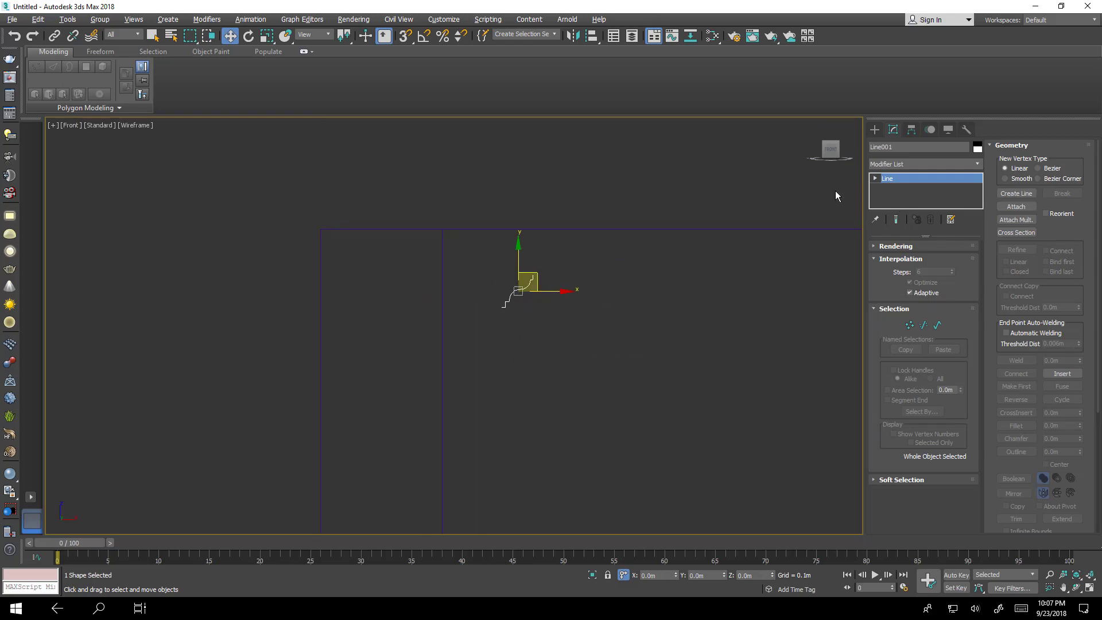
click(265, 36)
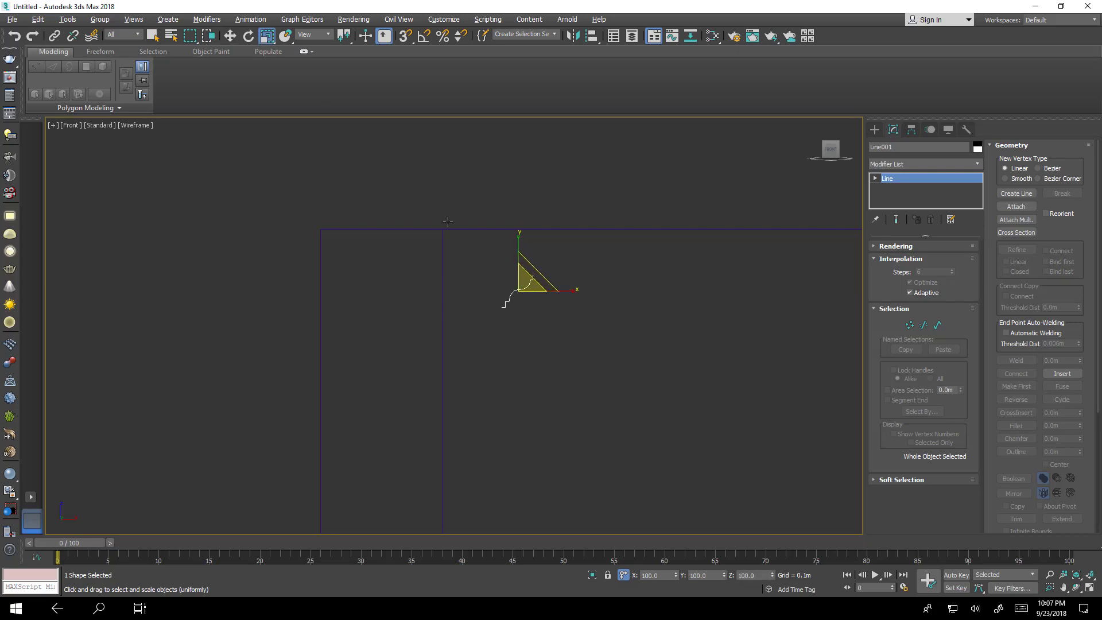
mouse_move(559, 277)
mouse_down()
mouse_move(543, 275)
mouse_move(620, 179)
mouse_move(563, 226)
mouse_move(555, 276)
mouse_up()
right_click(555, 275)
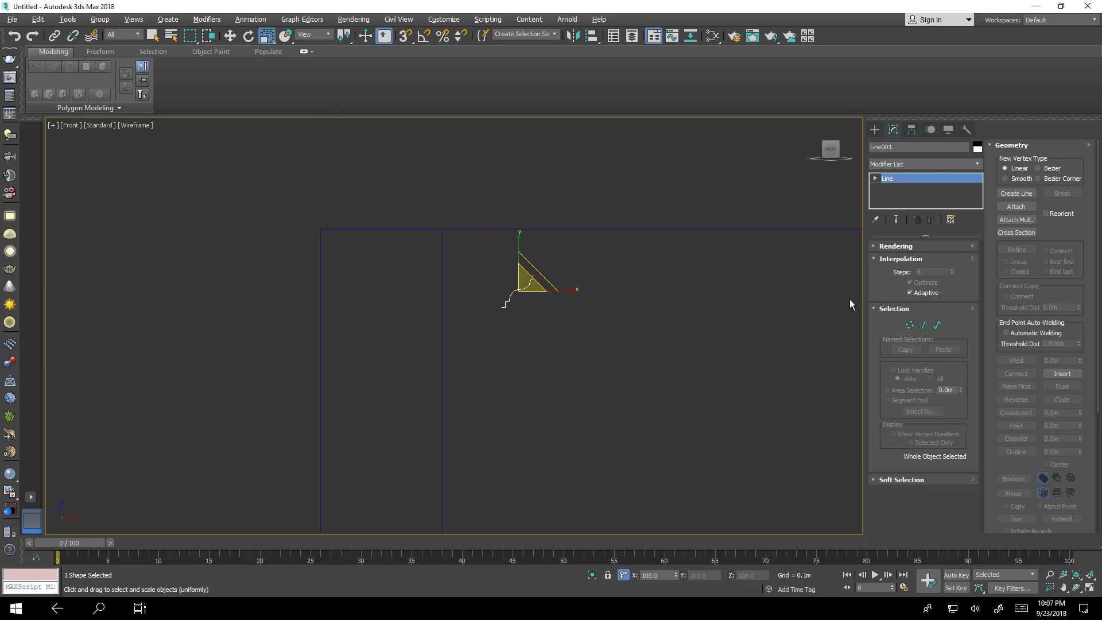
Scale the profile spline up to about 325% in Spline sub-object mode, then exit it.
click(936, 325)
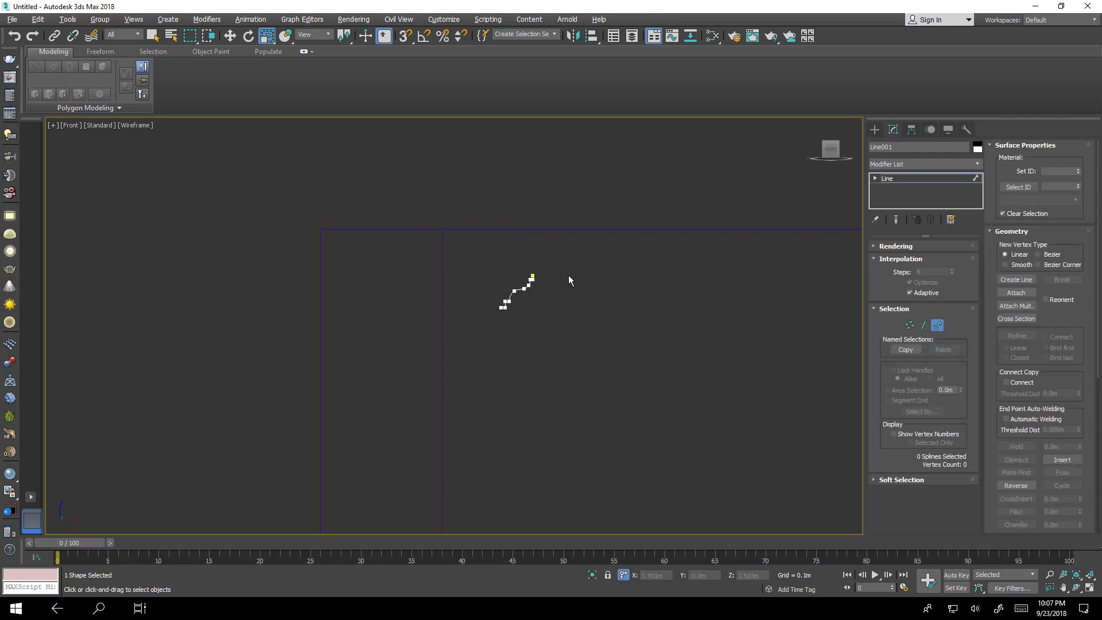
drag(501, 308, 501, 309)
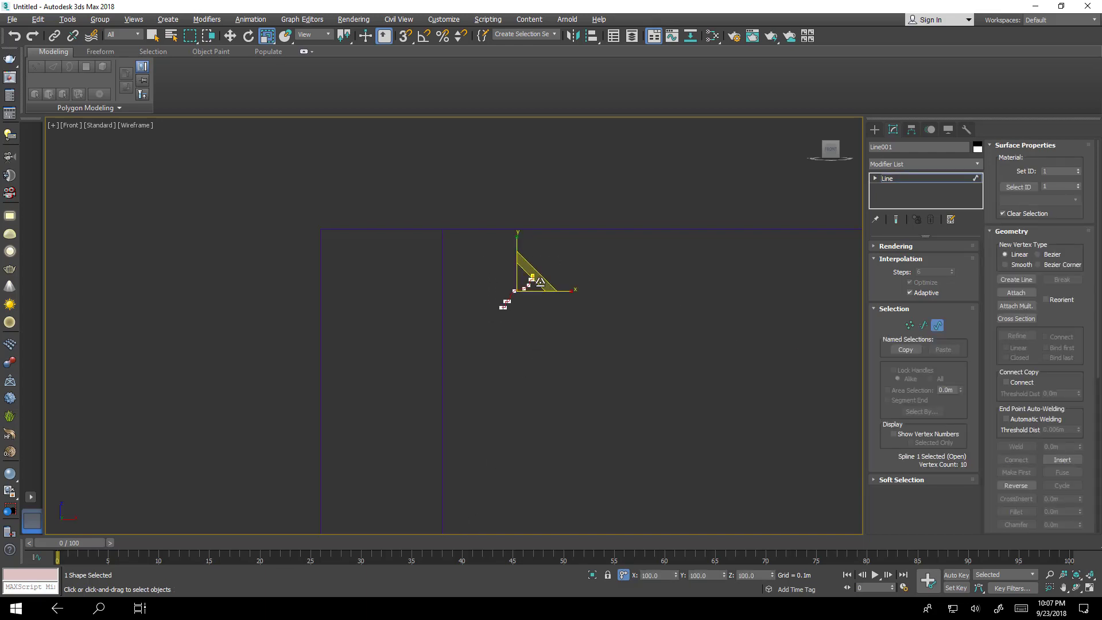
drag(539, 277, 623, 198)
drag(640, 185, 639, 185)
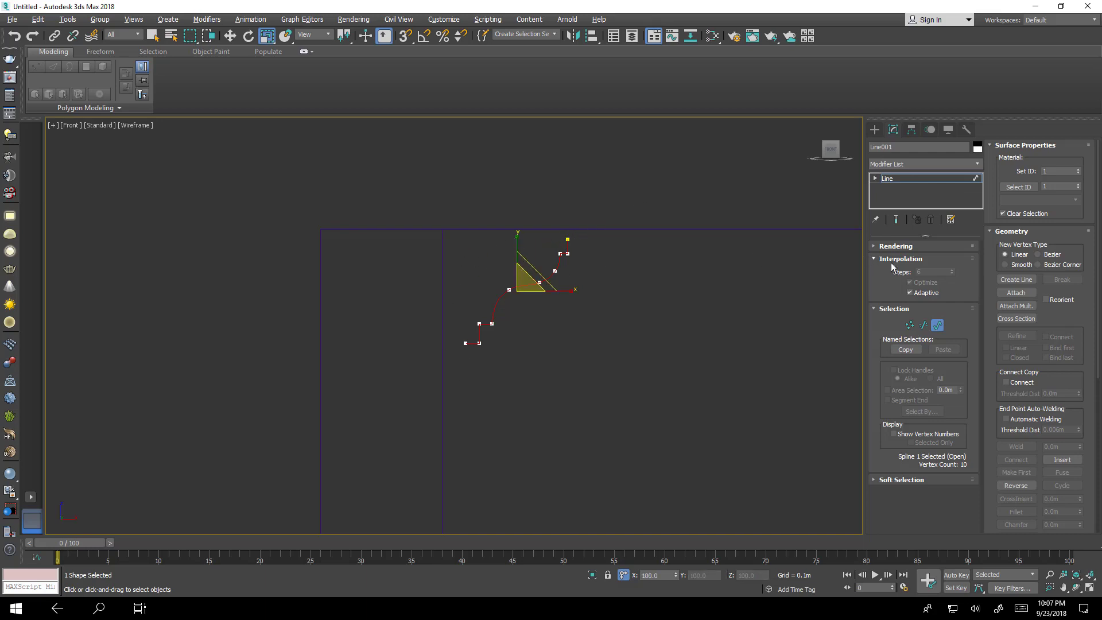
click(937, 324)
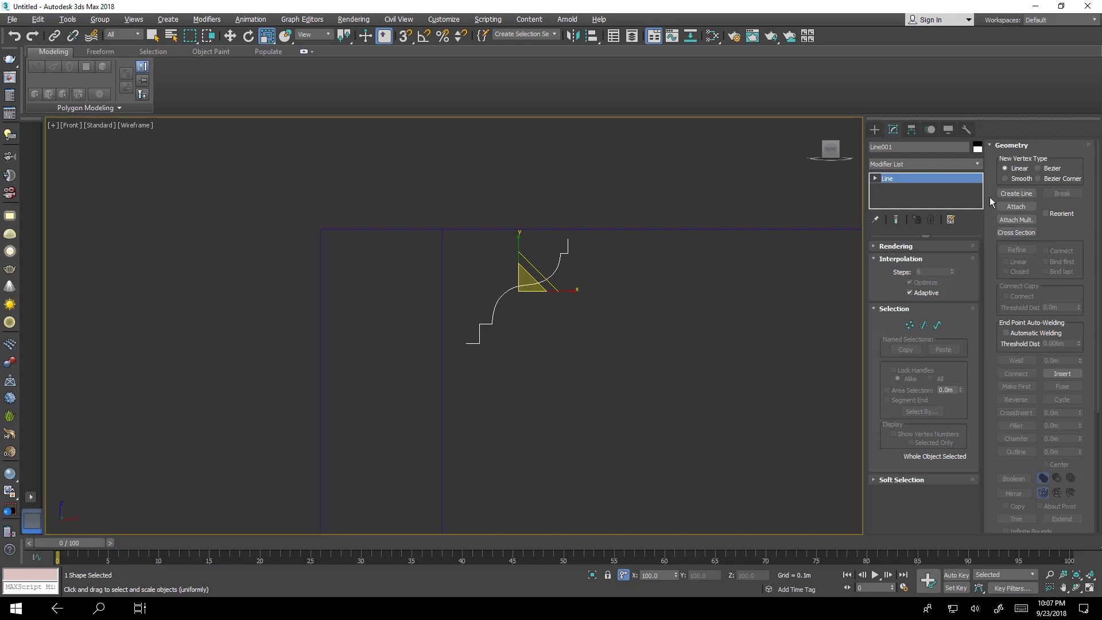
With 2.5D snapping, draw a vertical back edge and a flat top edge onto the profile.
click(1012, 196)
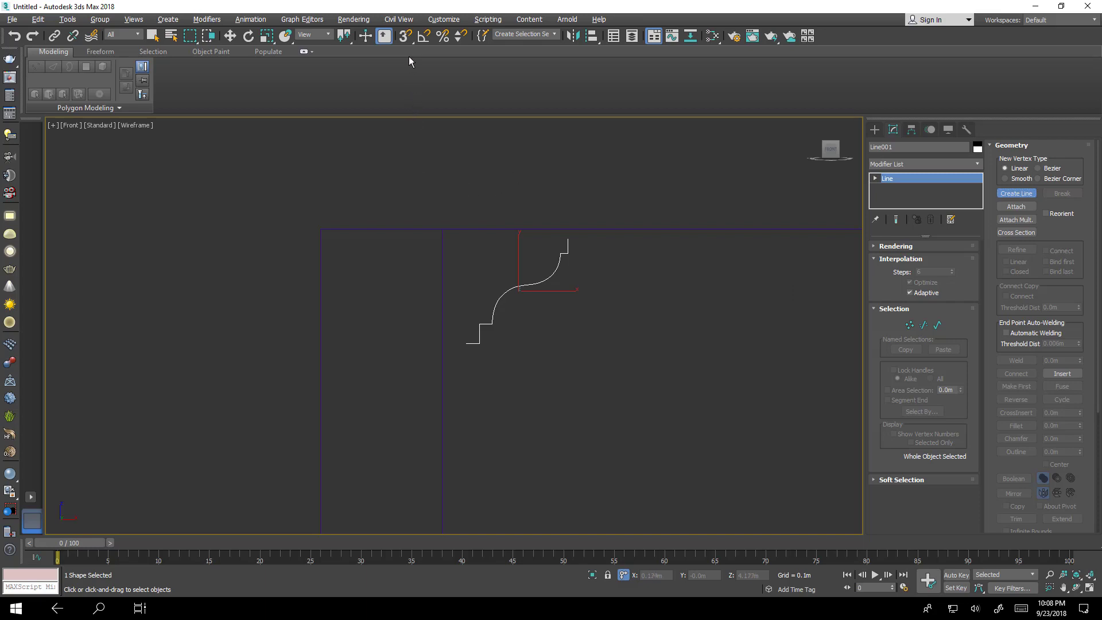
drag(405, 35, 405, 55)
click(466, 343)
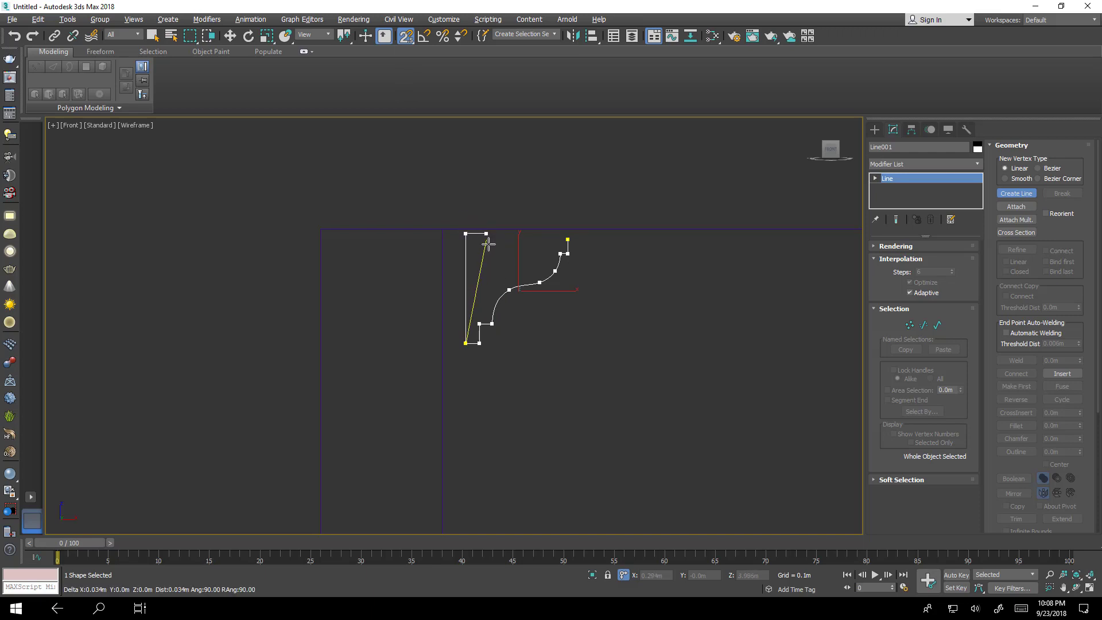
click(485, 232)
right_click(487, 233)
click(569, 239)
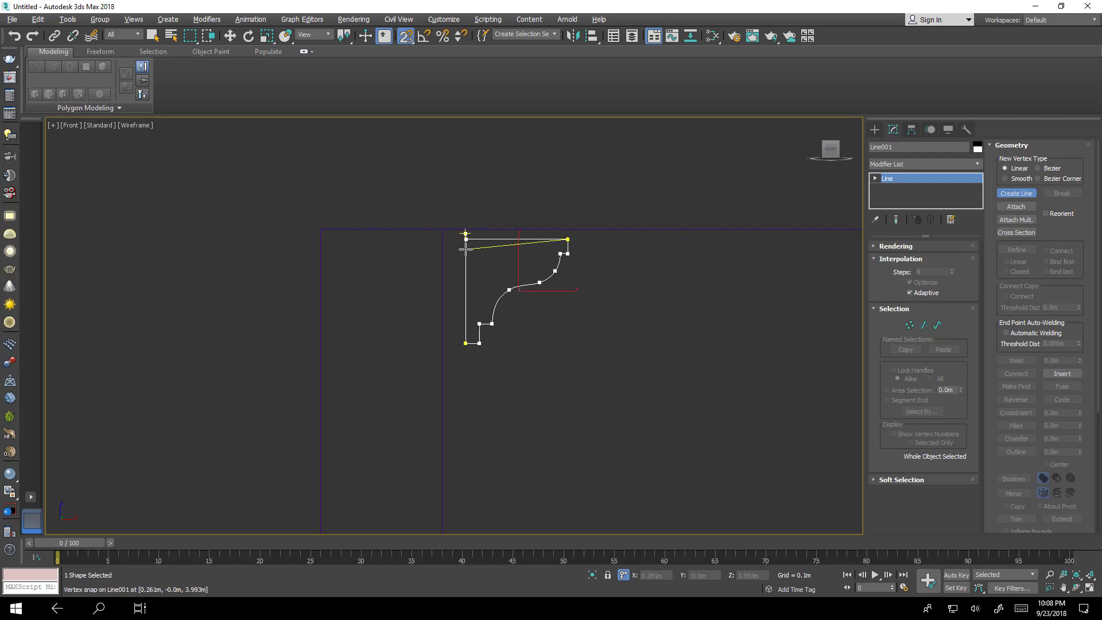
scroll(455, 250, up, 3)
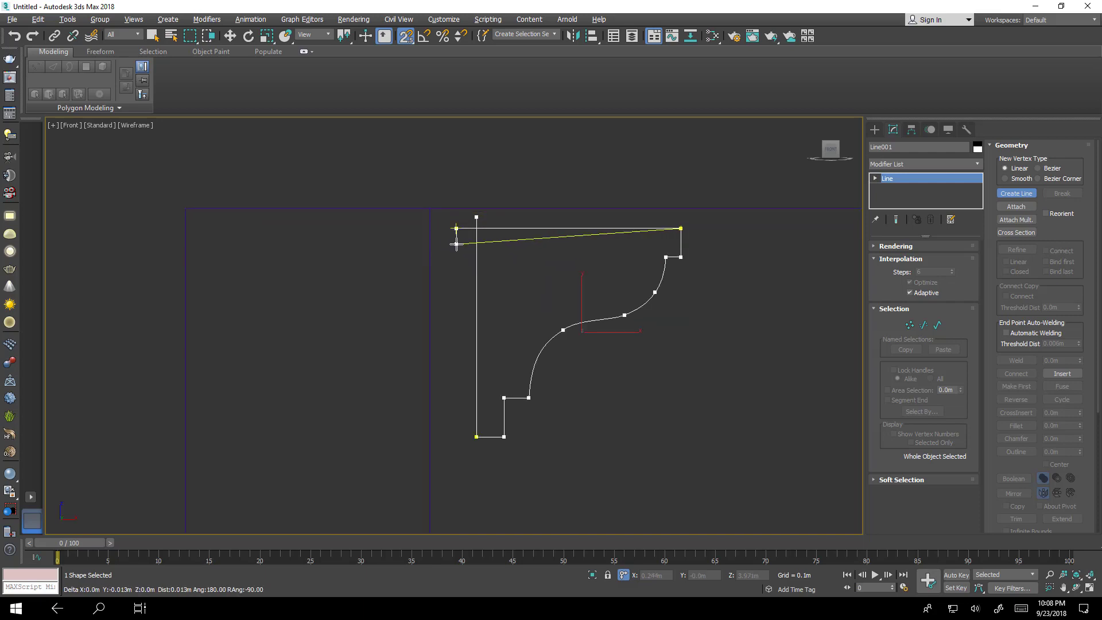
click(456, 244)
right_click(457, 245)
Move the loose end vertices of the top and back edges so they meet at the corner.
key(w)
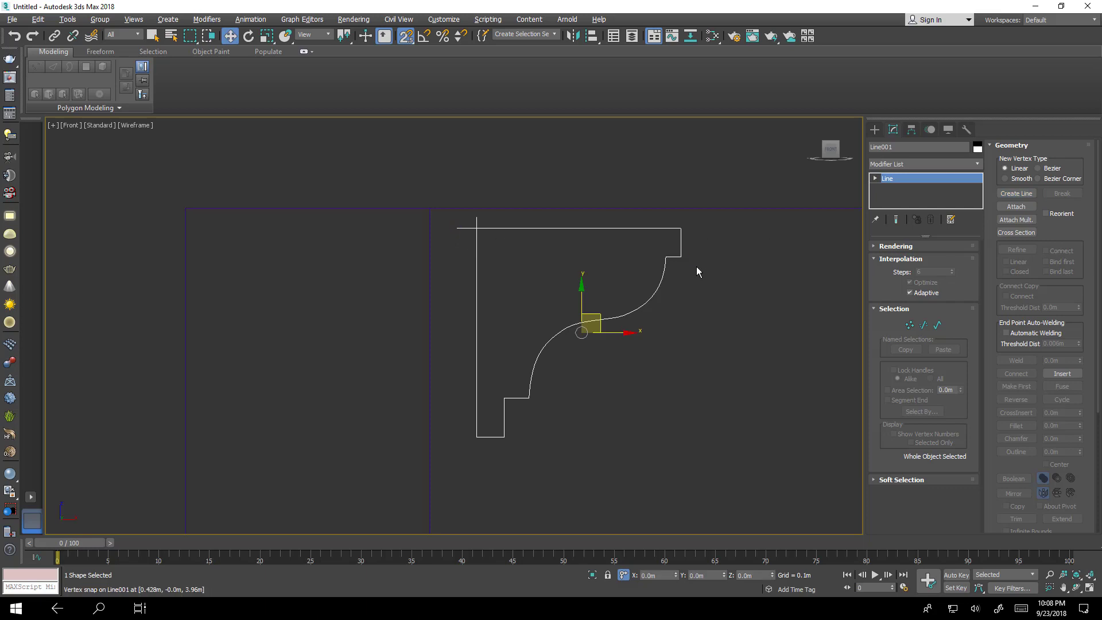
key(1)
click(456, 228)
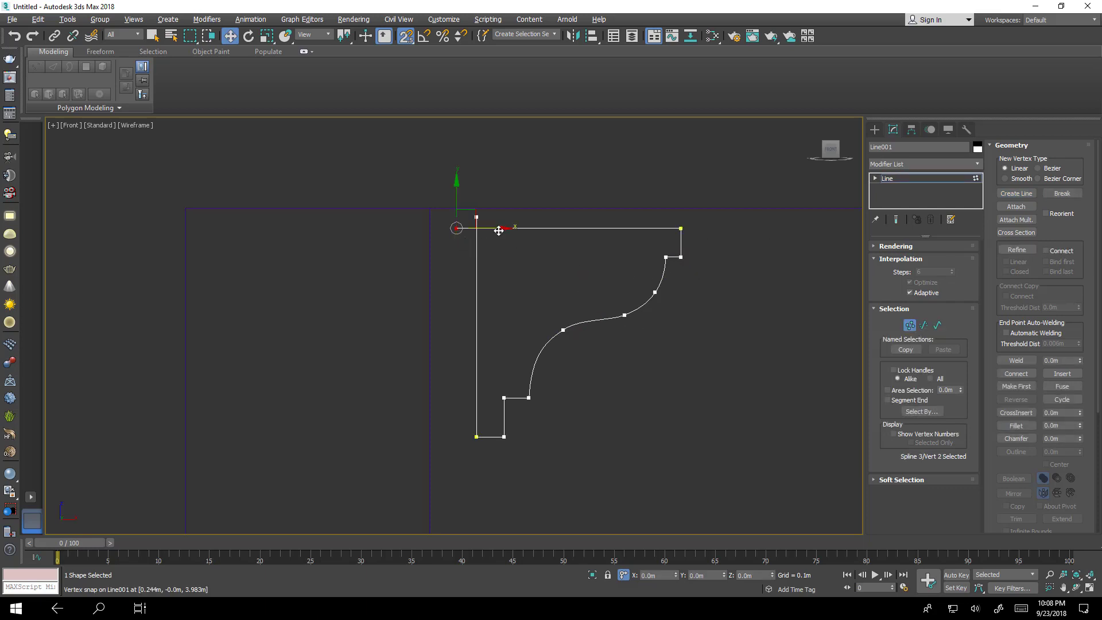
drag(498, 230, 477, 435)
drag(453, 224, 453, 224)
drag(478, 181, 475, 231)
Weld the overlapping corner vertices into one continuous outline.
middle_drag(826, 290, 802, 279)
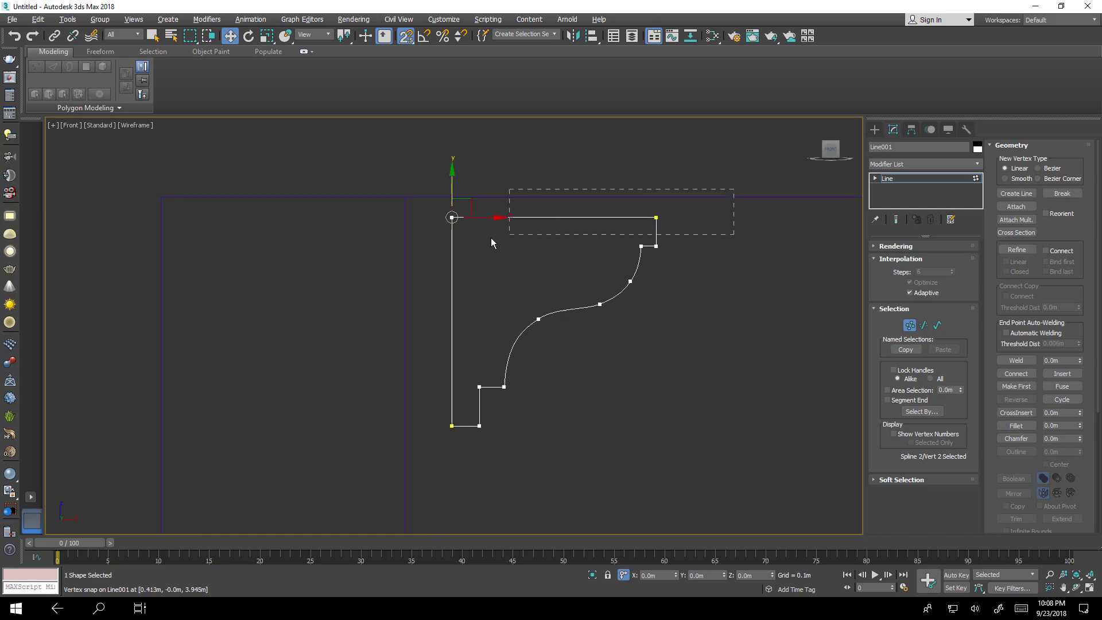
drag(481, 239, 430, 236)
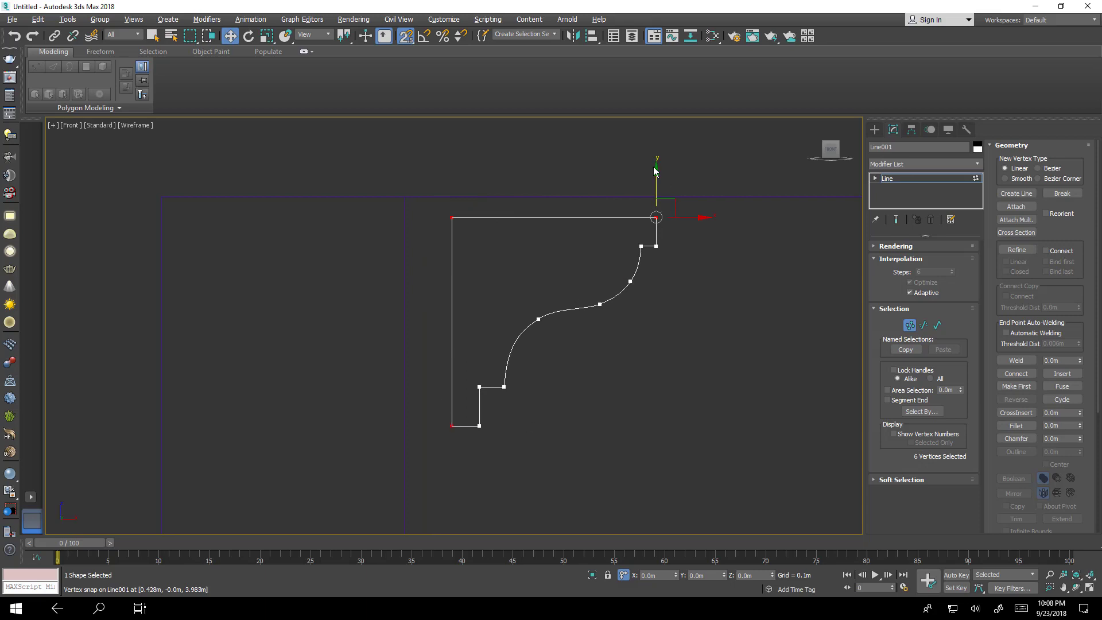
click(1019, 361)
middle_drag(792, 304, 775, 305)
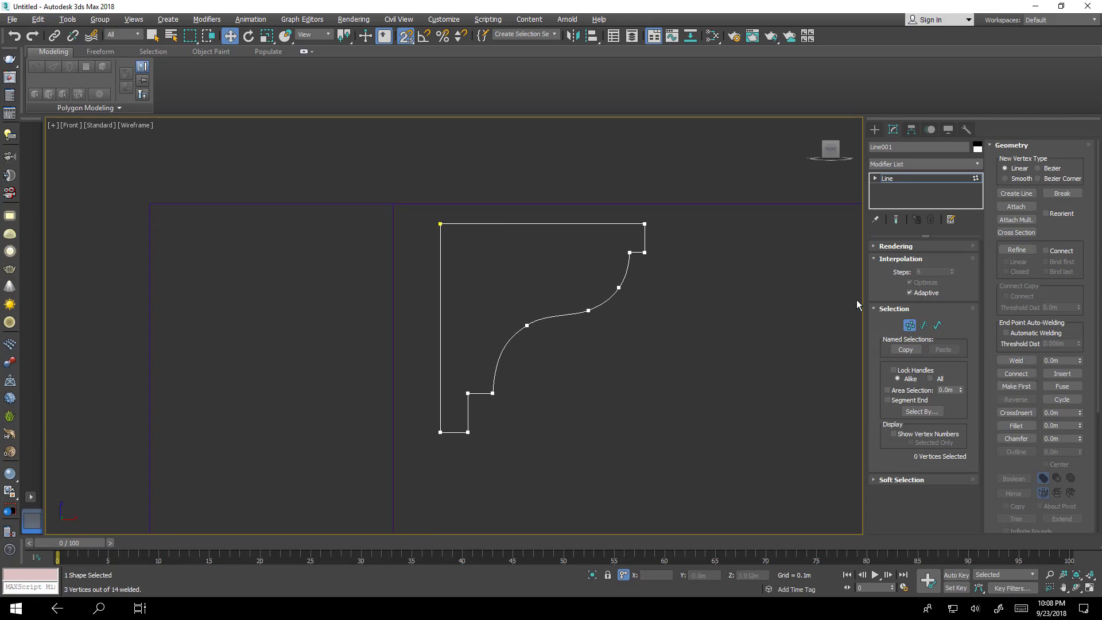
Exit Vertex mode and snap the closed profile onto the wall's top reference corner.
click(909, 326)
scroll(810, 354, down, 11)
middle_drag(785, 330, 589, 247)
scroll(589, 244, up, 11)
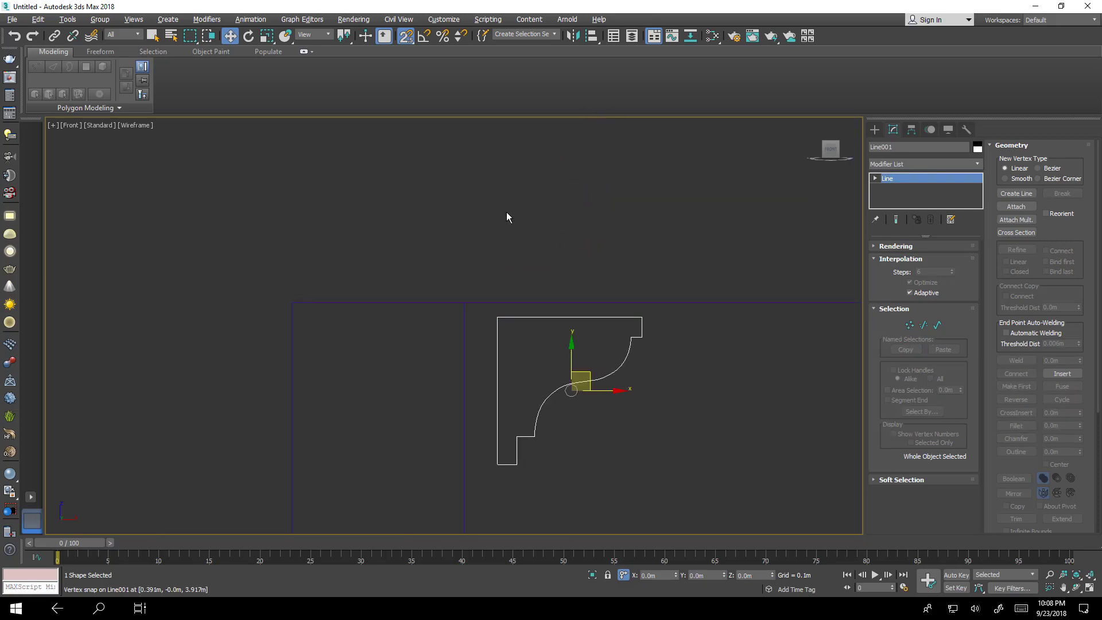
drag(496, 317, 626, 299)
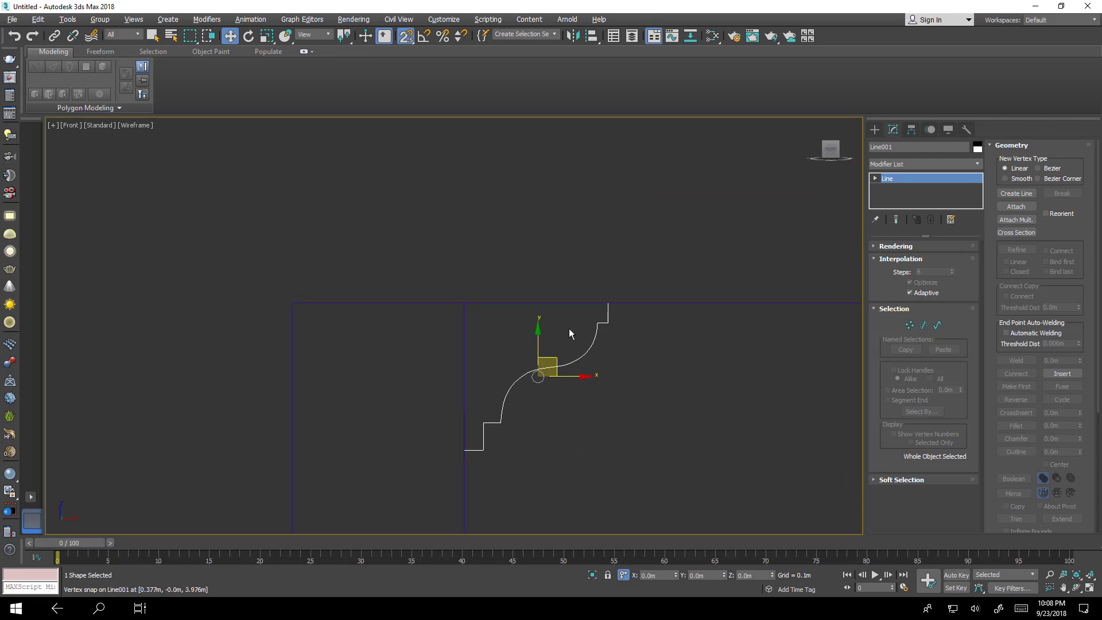
Maximize the Perspective viewport and orbit around the purple room walls.
key(alt+w)
middle_click(688, 393)
key(alt+w)
alt+middle_drag(625, 296, 579, 338)
scroll(536, 246, up, 7)
alt+middle_drag(537, 245, 426, 214)
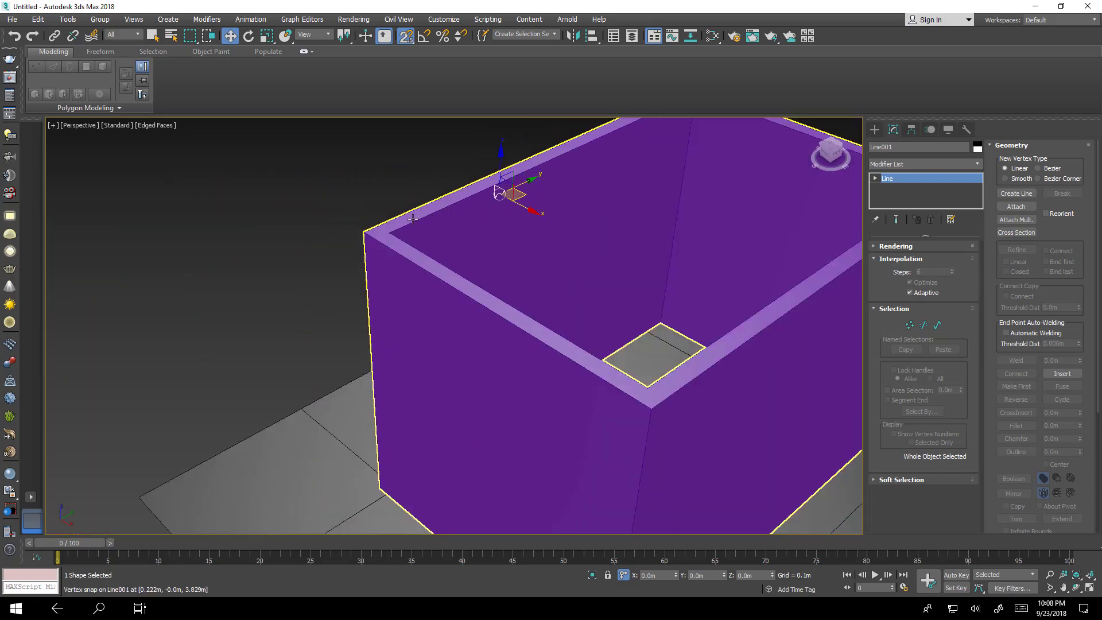
scroll(691, 249, down, 8)
alt+middle_drag(600, 290, 629, 318)
middle_drag(700, 283, 681, 287)
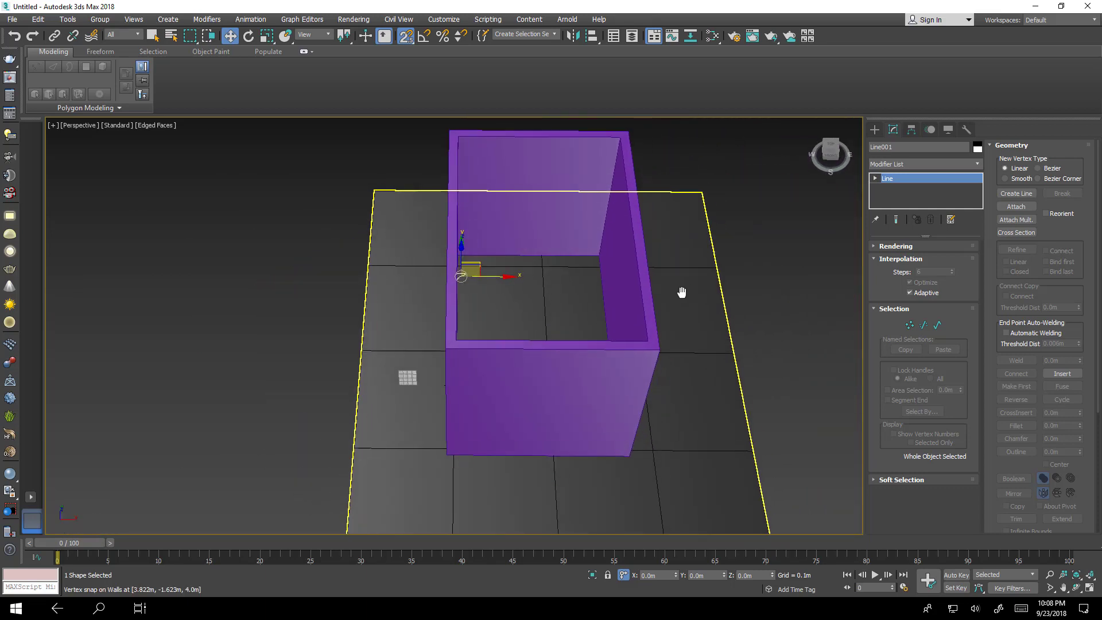
With 3D snapping, draw a 5.6 m by 3.6 m rectangle along the inner wall-top corners.
click(873, 130)
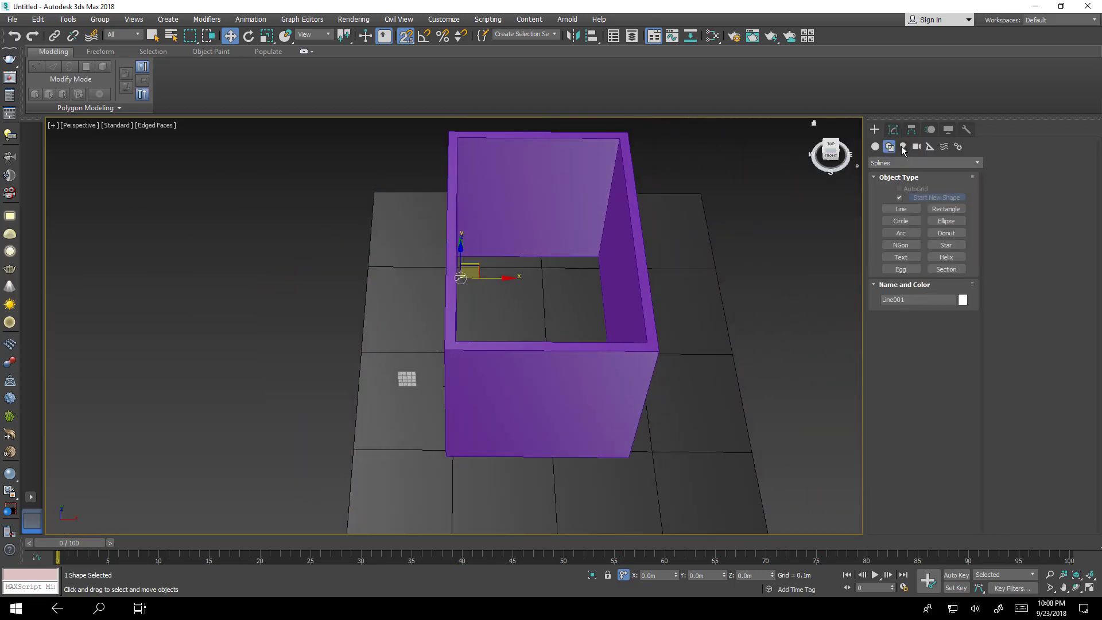
click(937, 212)
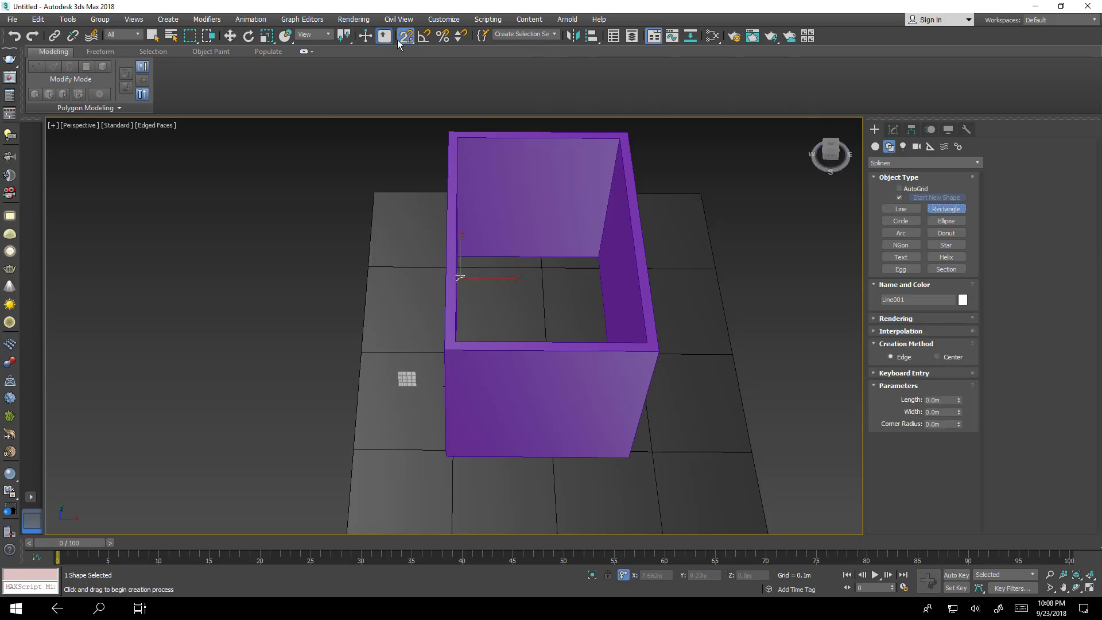
drag(405, 40, 406, 86)
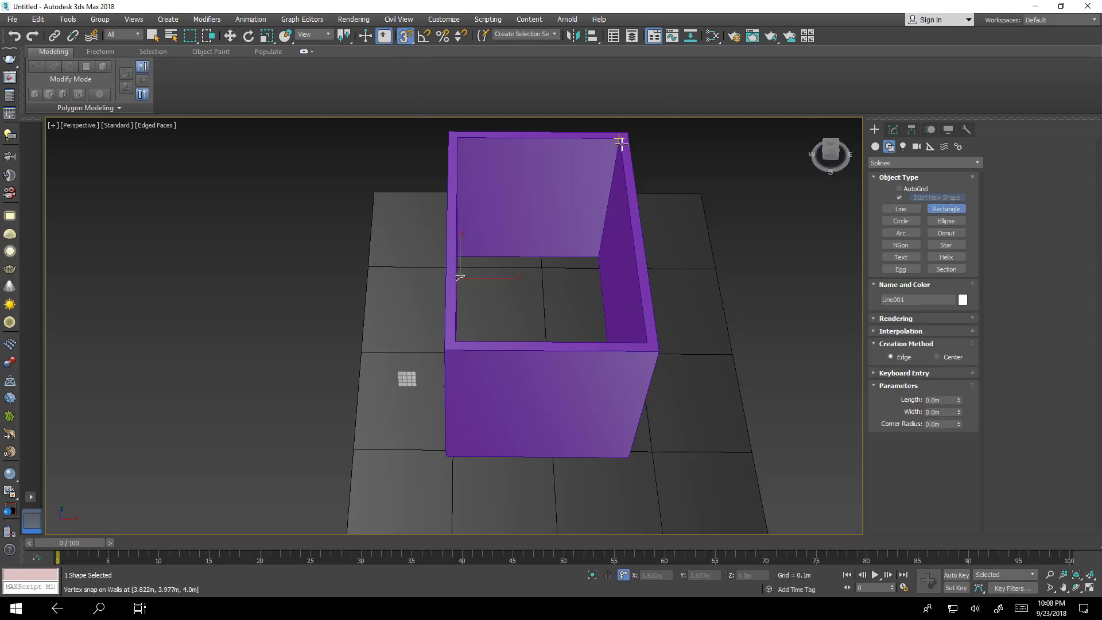
drag(622, 144, 456, 344)
right_click(581, 277)
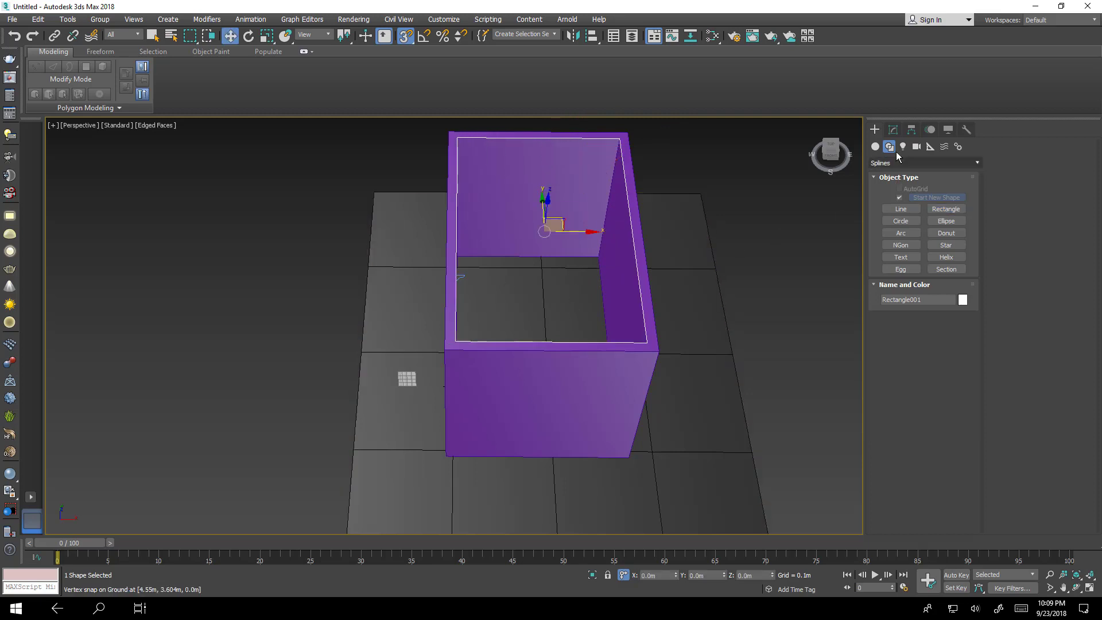
Rename the rectangle to 'Molding path' in the Modify panel.
click(893, 130)
click(917, 146)
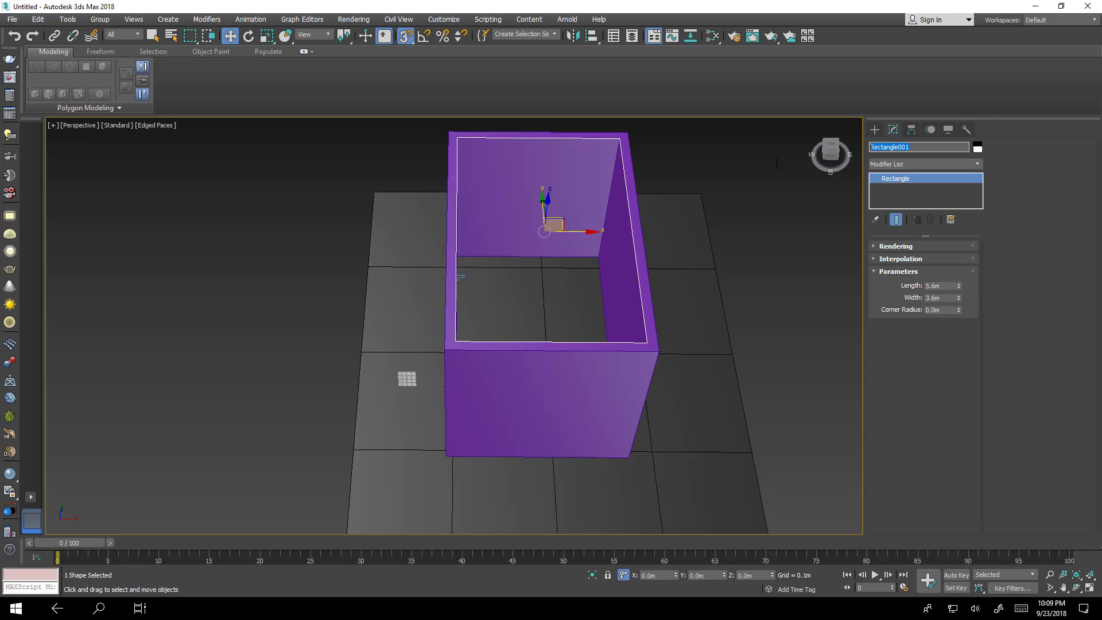
text(Molding path)
key(Return)
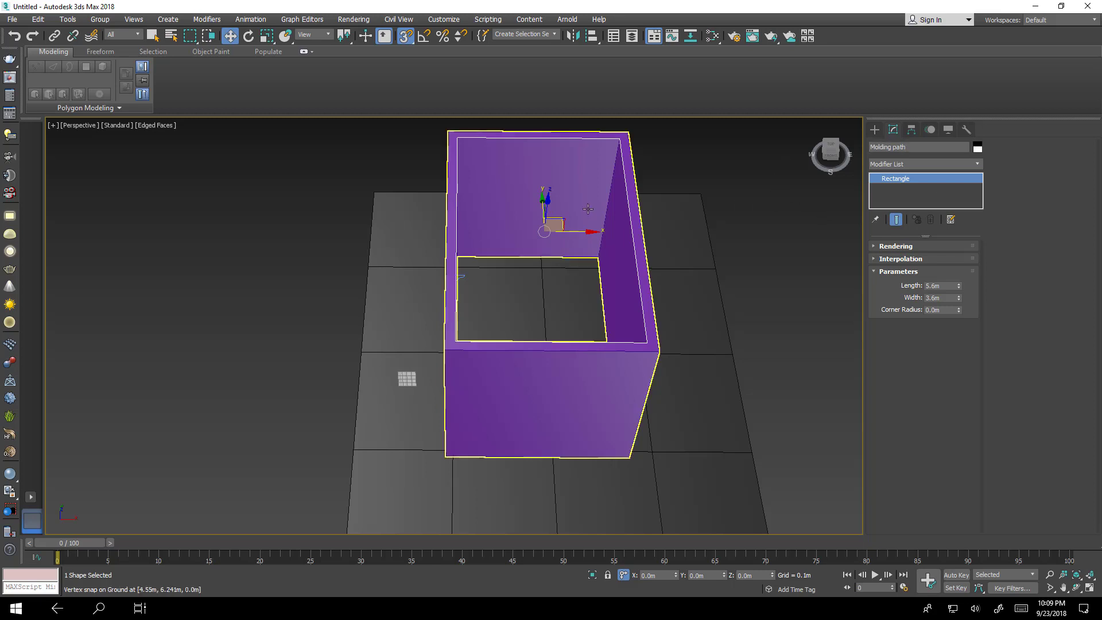
middle_drag(515, 299, 539, 322)
scroll(525, 303, up, 3)
scroll(561, 302, down, 5)
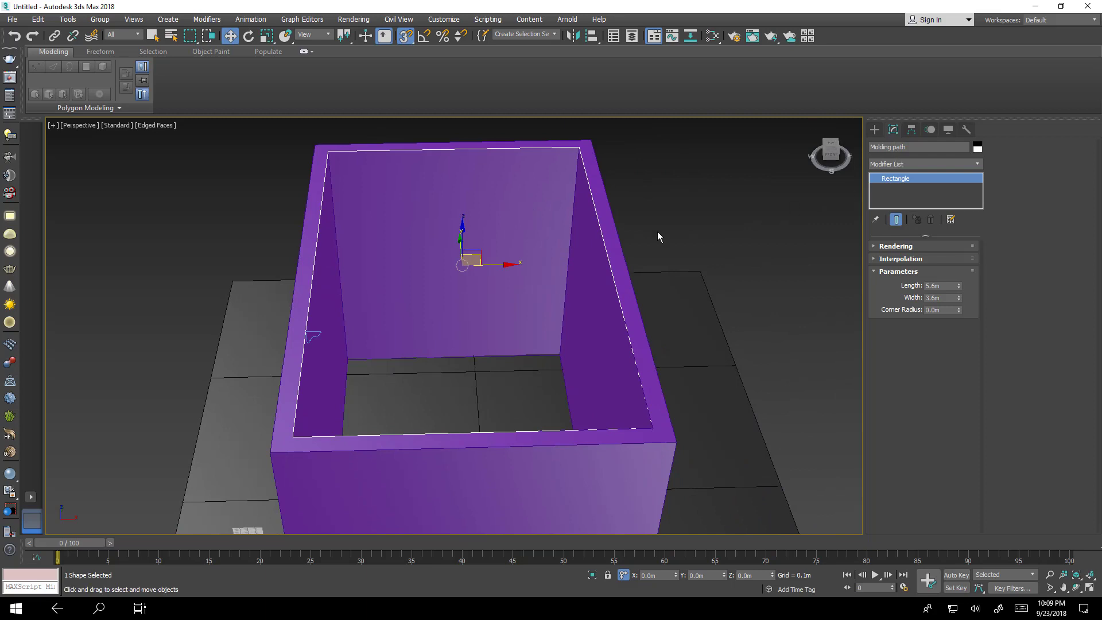
Duplicate the Walls object in place as Walls001.
middle_drag(646, 238, 607, 236)
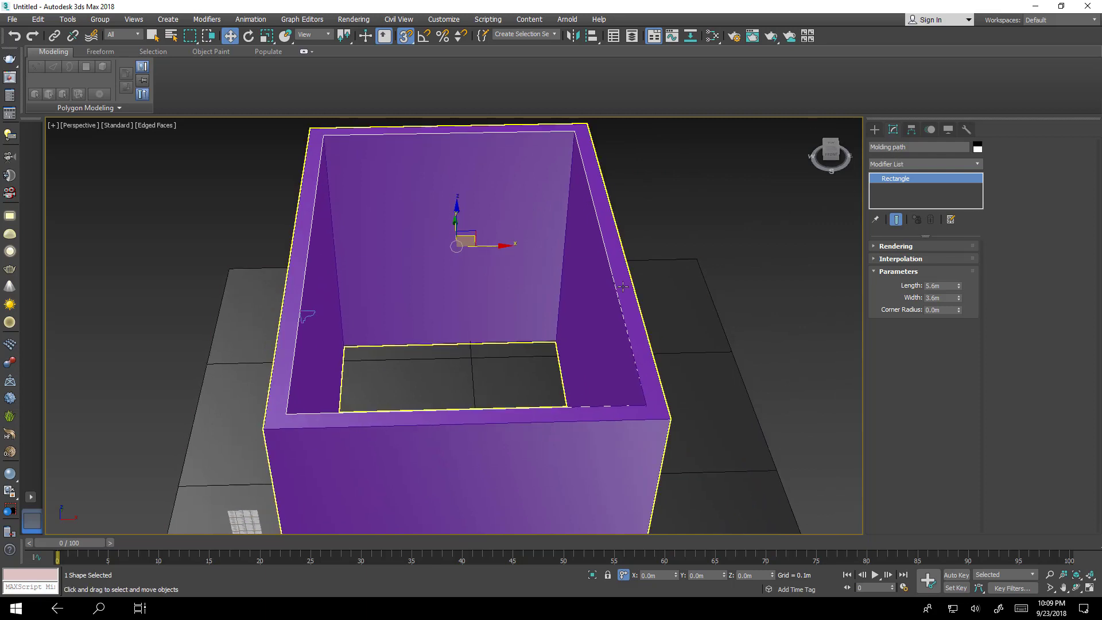
click(625, 245)
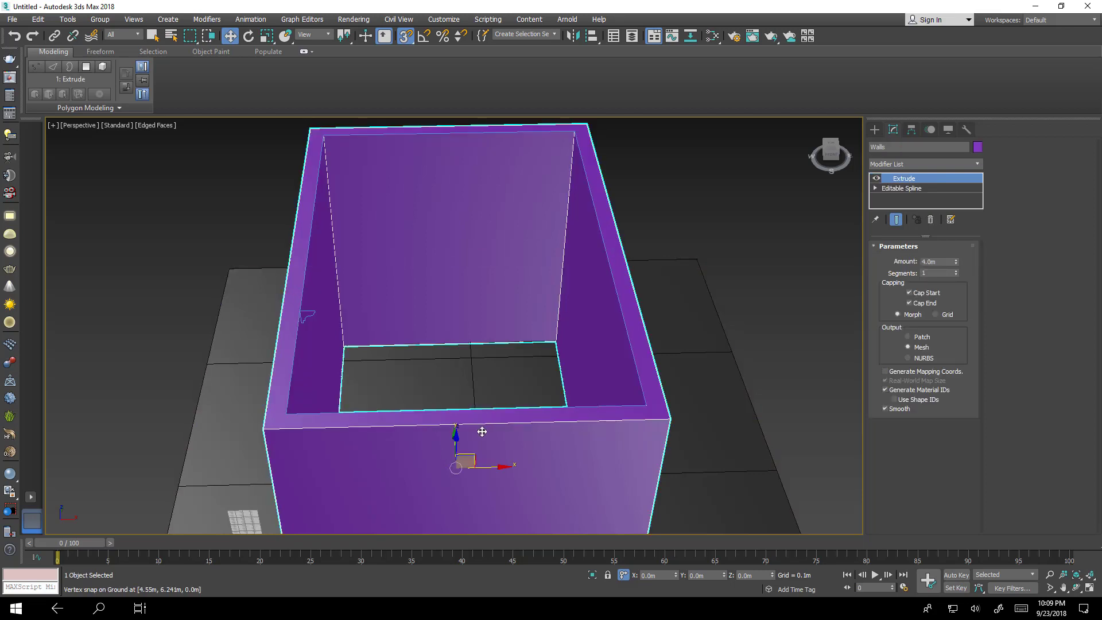
mouse_move(493, 467)
mouse_down()
mouse_move(740, 456)
mouse_move(508, 473)
mouse_up()
right_click(508, 473)
key(ctrl+v)
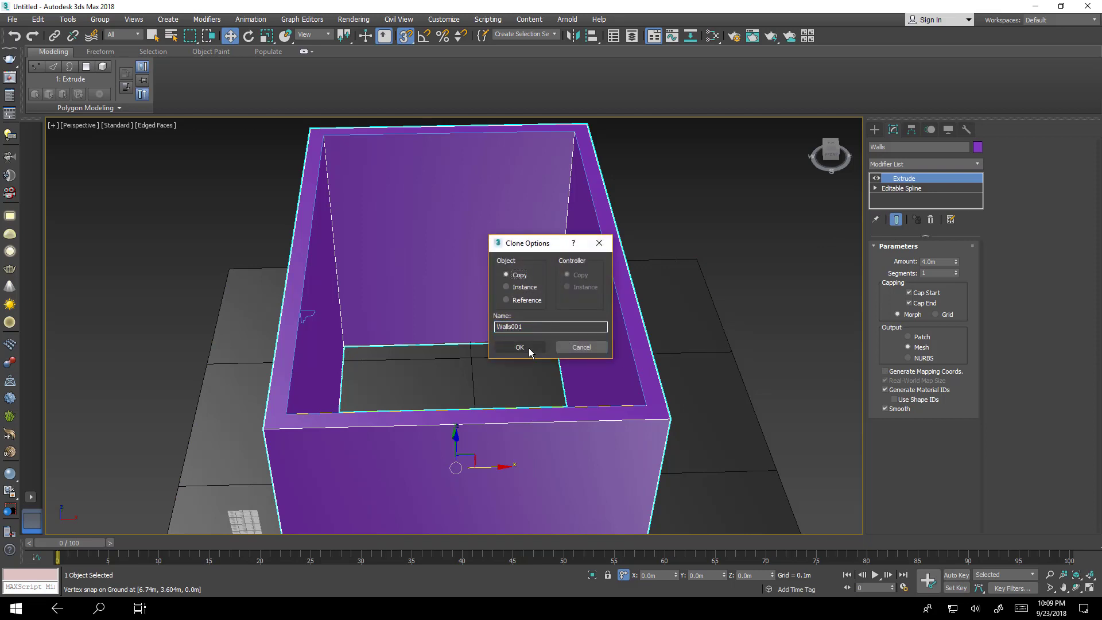
click(528, 348)
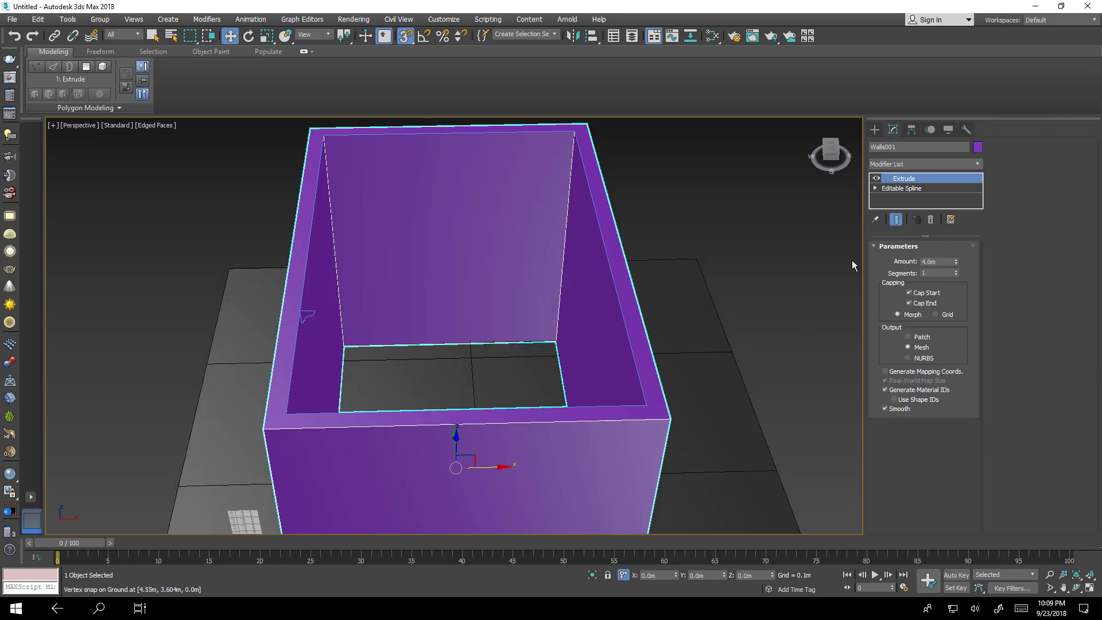
Remove the copy's extrusion, isolate it, and delete its outer spline.
click(929, 223)
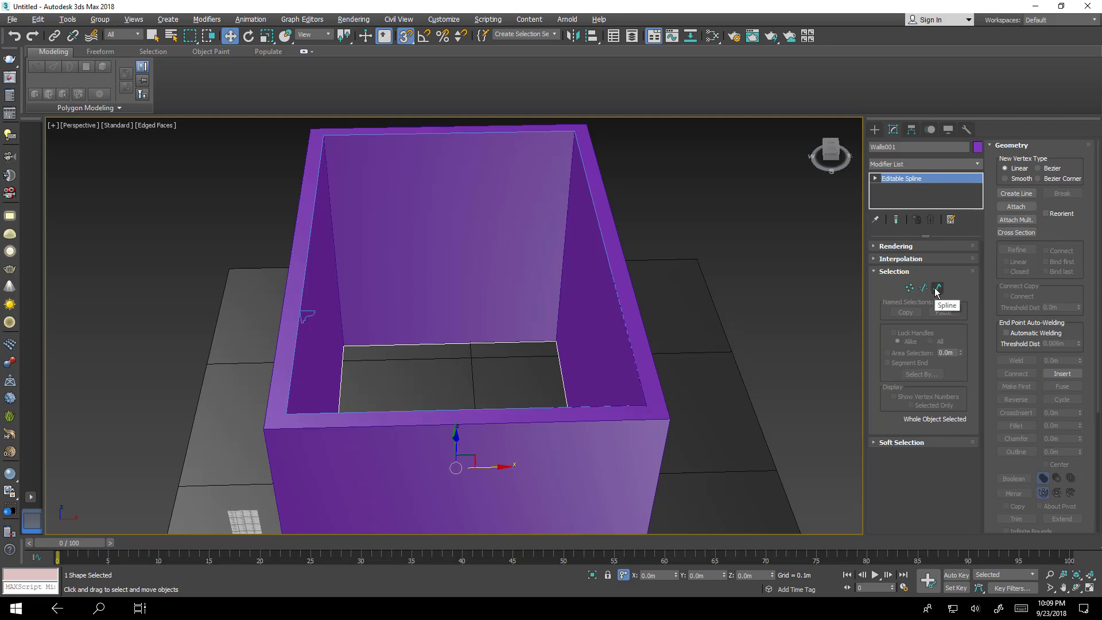
key(alt+q)
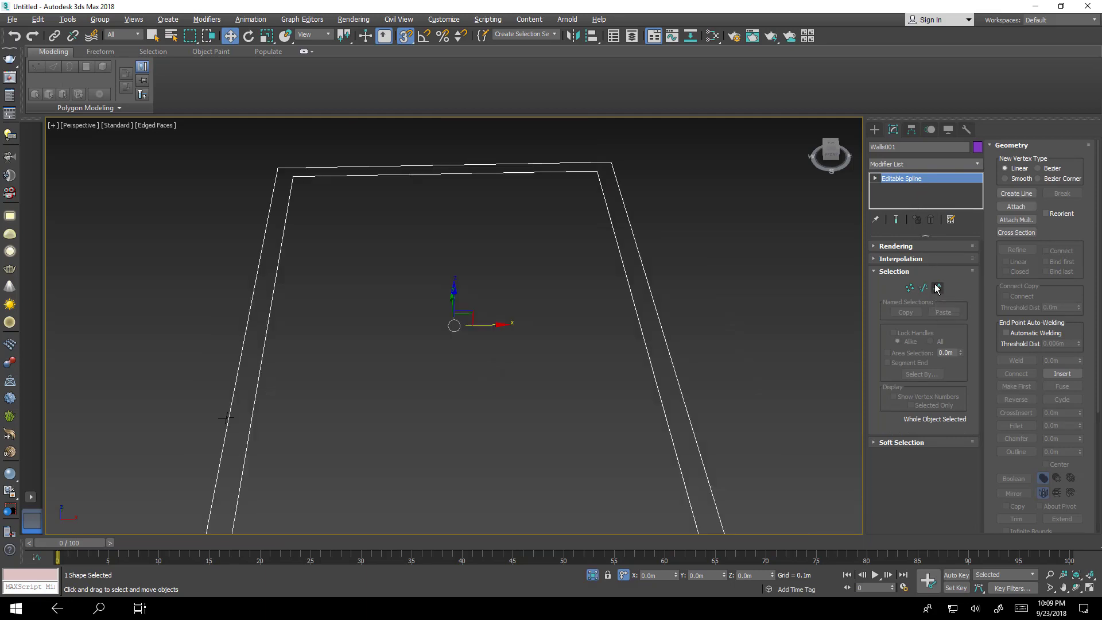
click(936, 288)
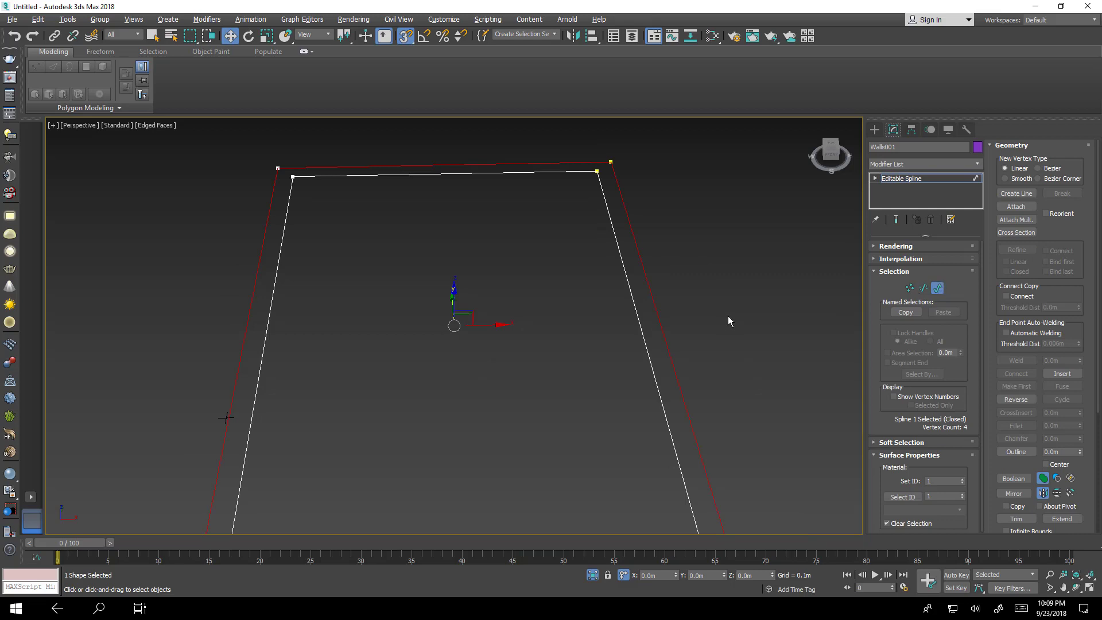
key(Delete)
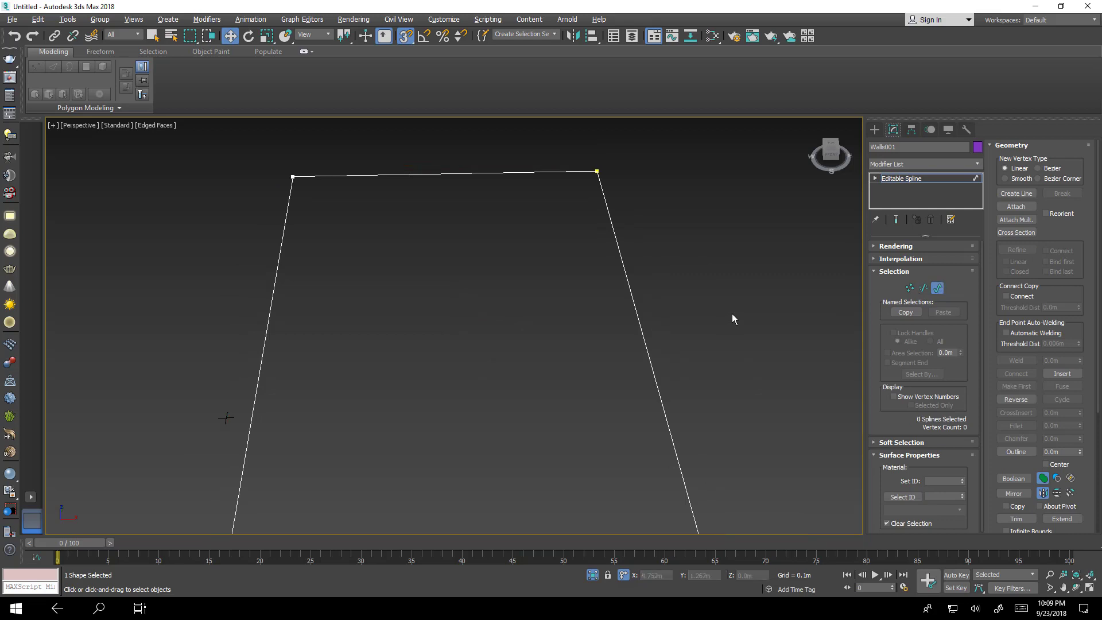
click(936, 287)
Turn off snapping, raise the remaining outline above the walls, and end isolation.
scroll(711, 253, down, 3)
scroll(710, 252, down, 3)
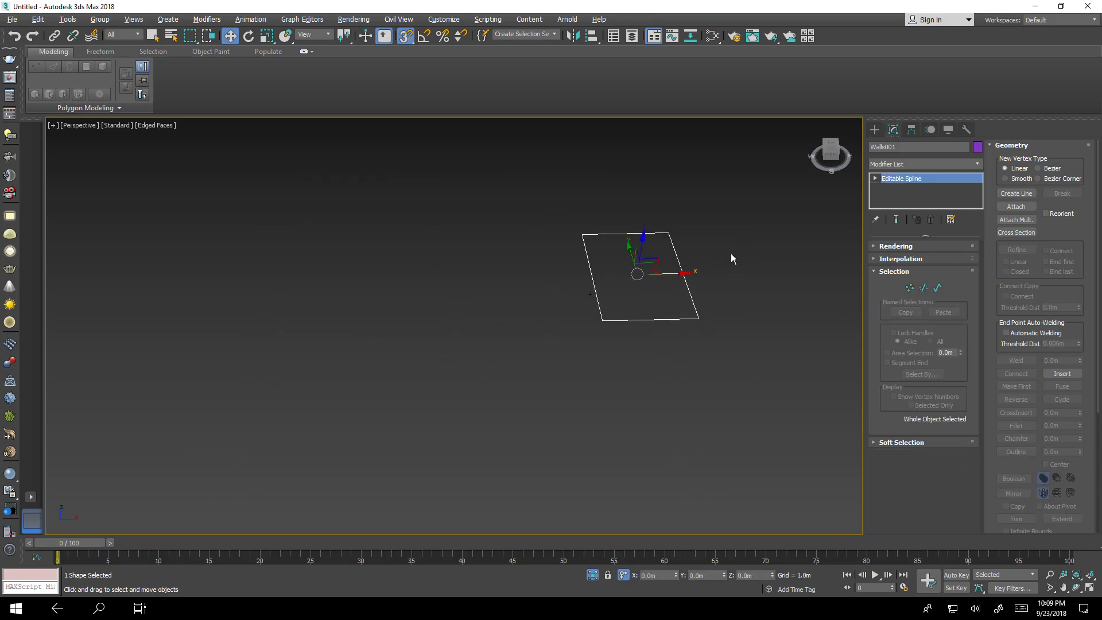
key(s)
drag(642, 243, 688, 93)
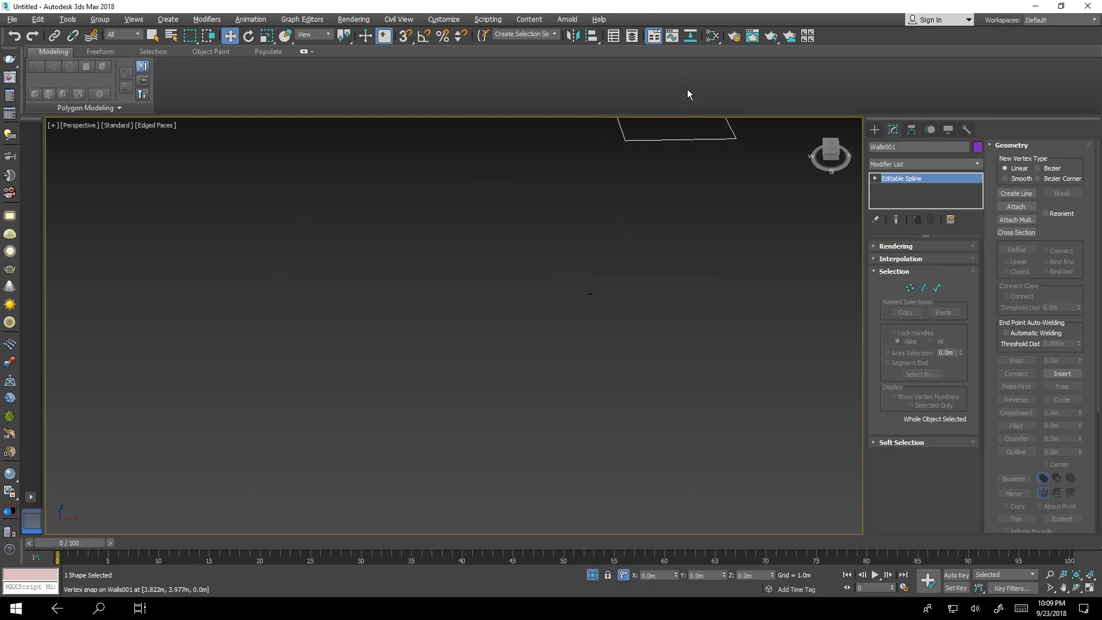
click(593, 575)
scroll(609, 375, down, 4)
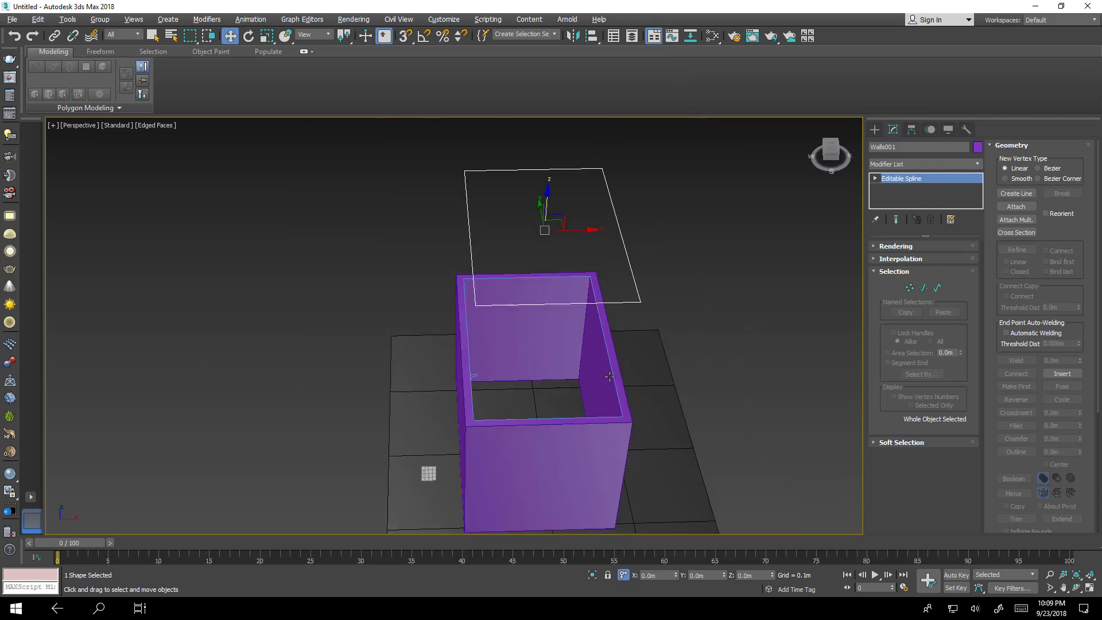
Lower the Walls001 outline and delete it.
alt+middle_drag(609, 375, 561, 216)
drag(546, 198, 546, 232)
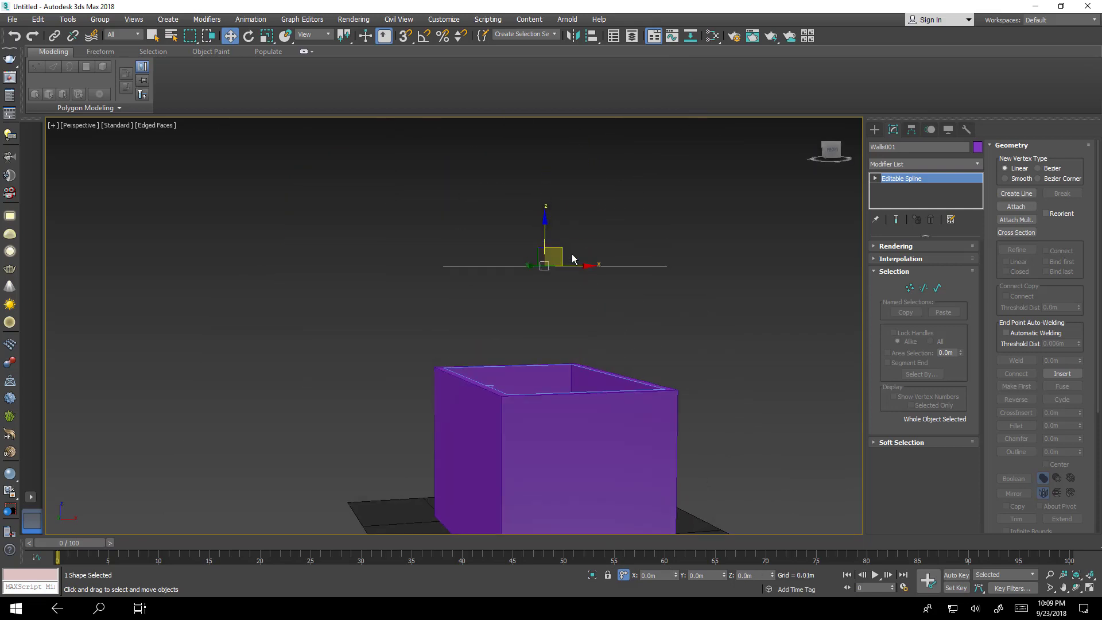
key(Delete)
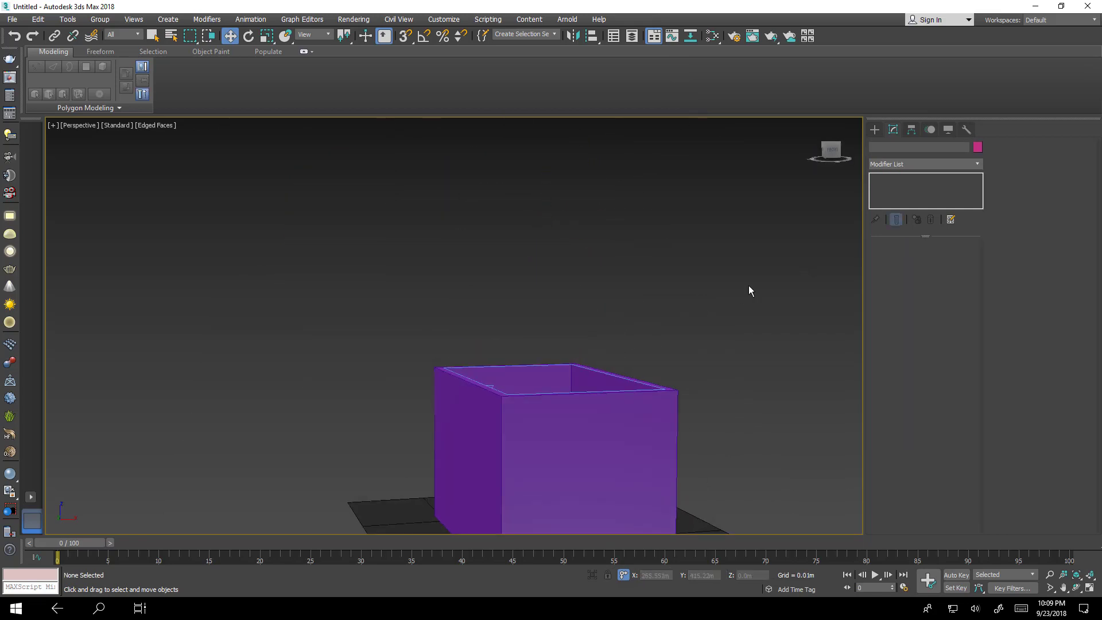
Select the Molding path rectangle and apply a Sweep modifier from the Modifier List.
alt+middle_drag(677, 390, 610, 388)
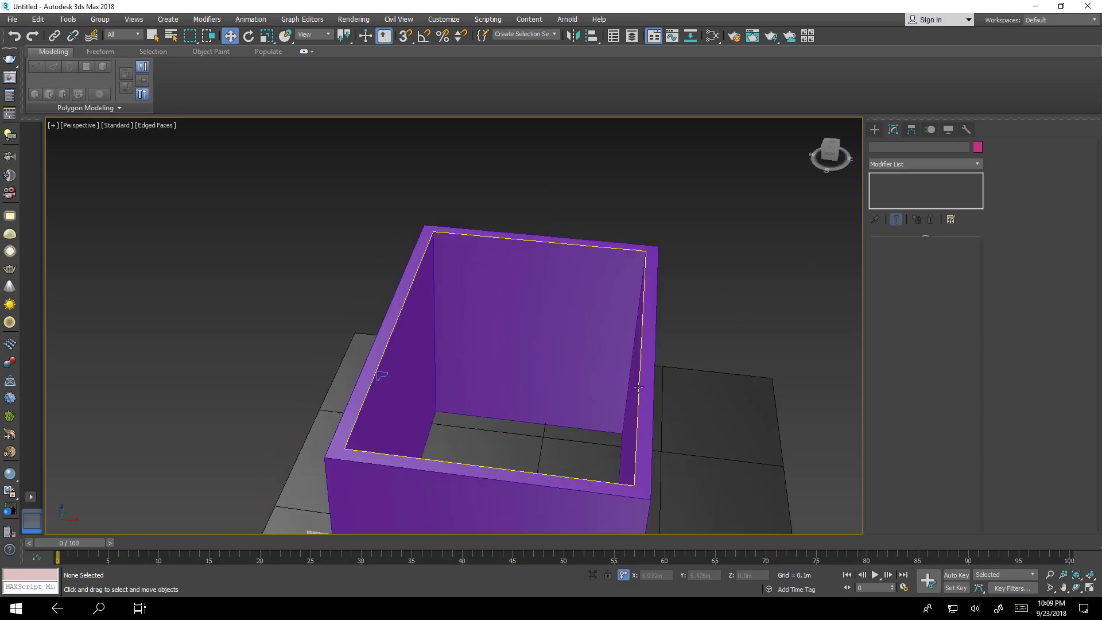
click(638, 388)
click(910, 163)
key(s)
key(w)
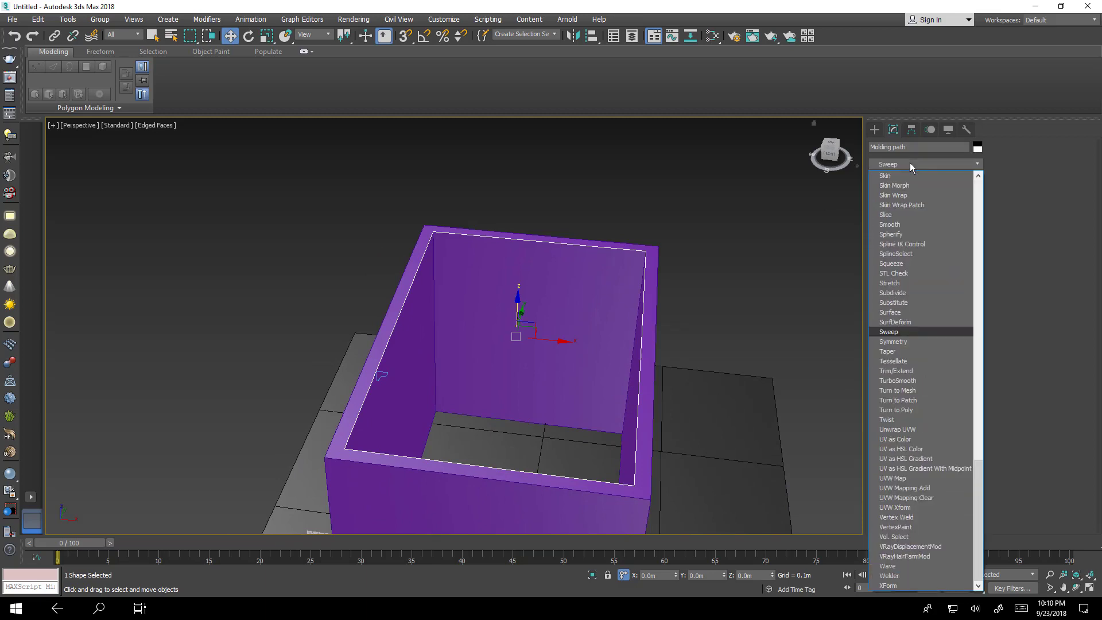
click(897, 332)
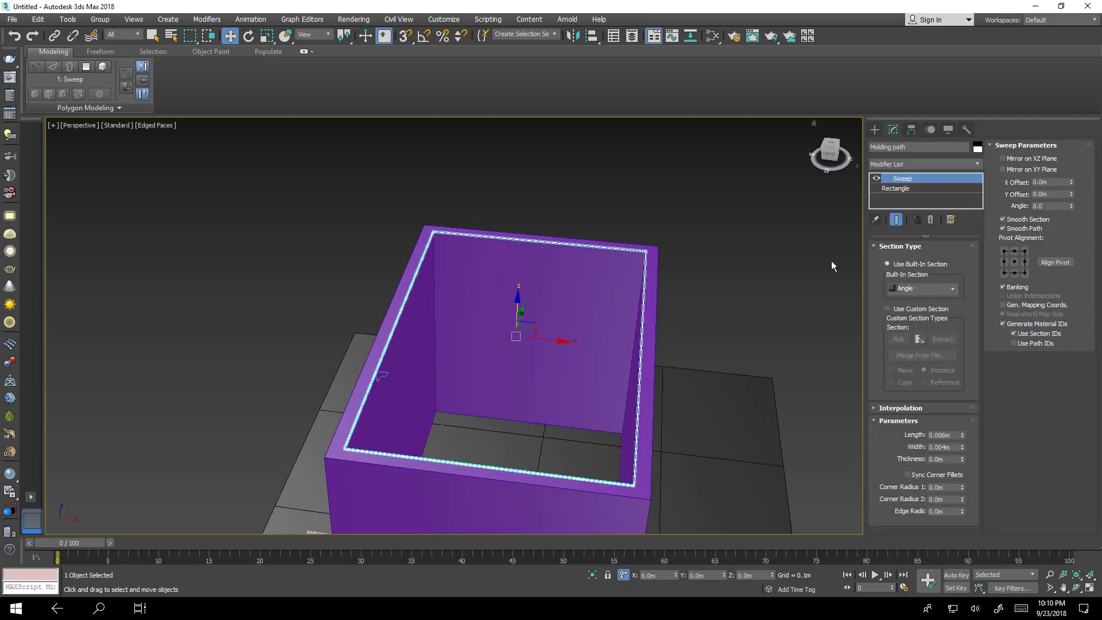
scroll(777, 384, up, 10)
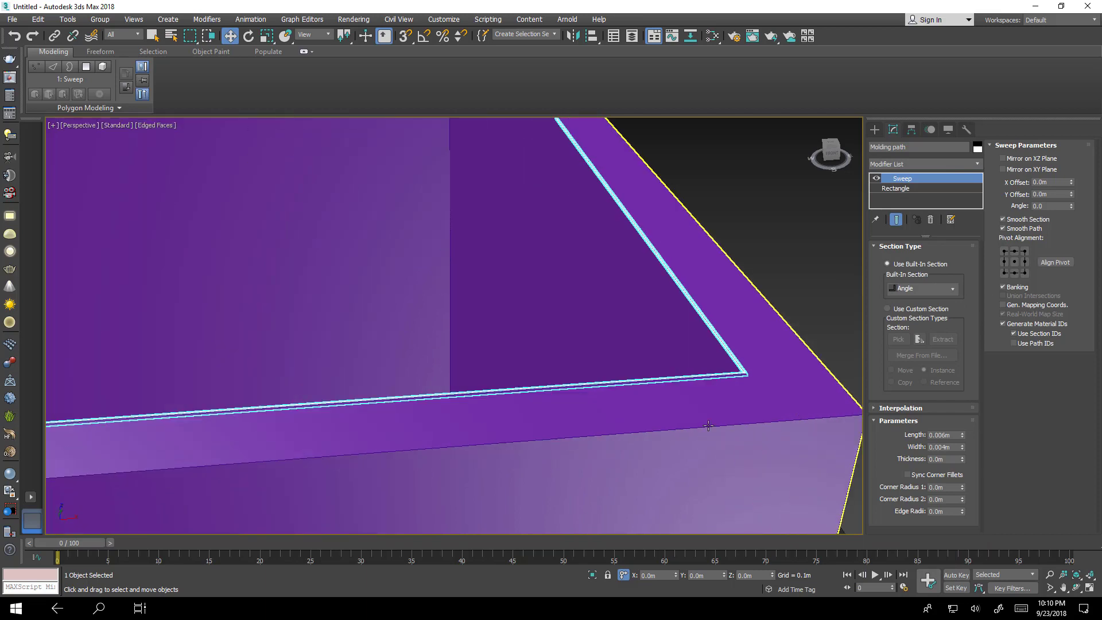
scroll(807, 346, down, 2)
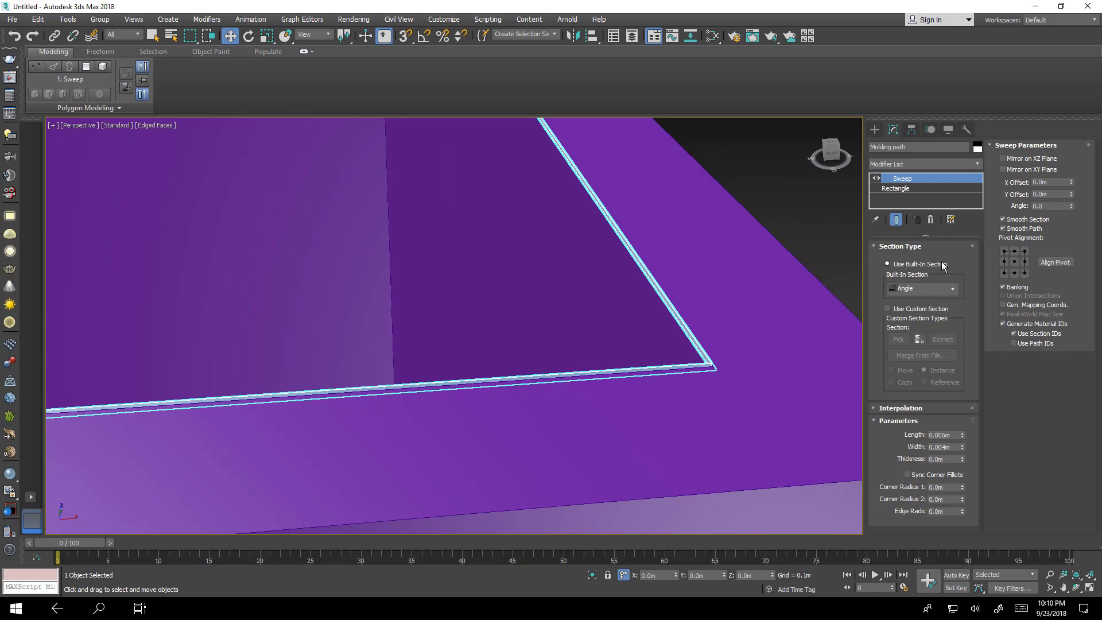
Cycle the Sweep's built-in section through Quarter Round and Half Round, settling on Wide Flange.
click(951, 291)
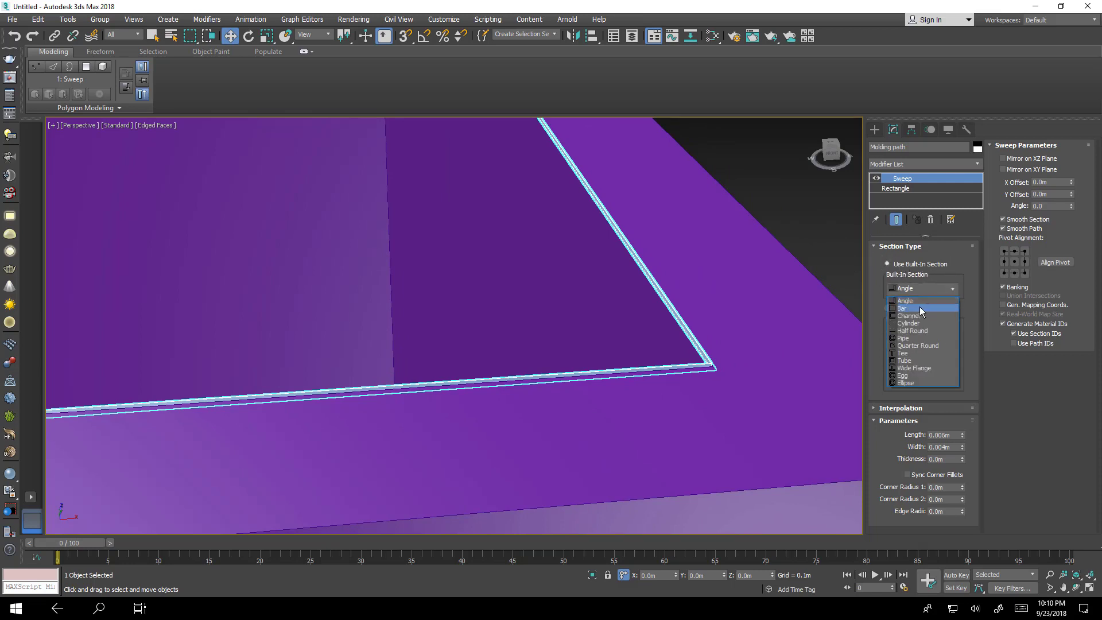
click(907, 345)
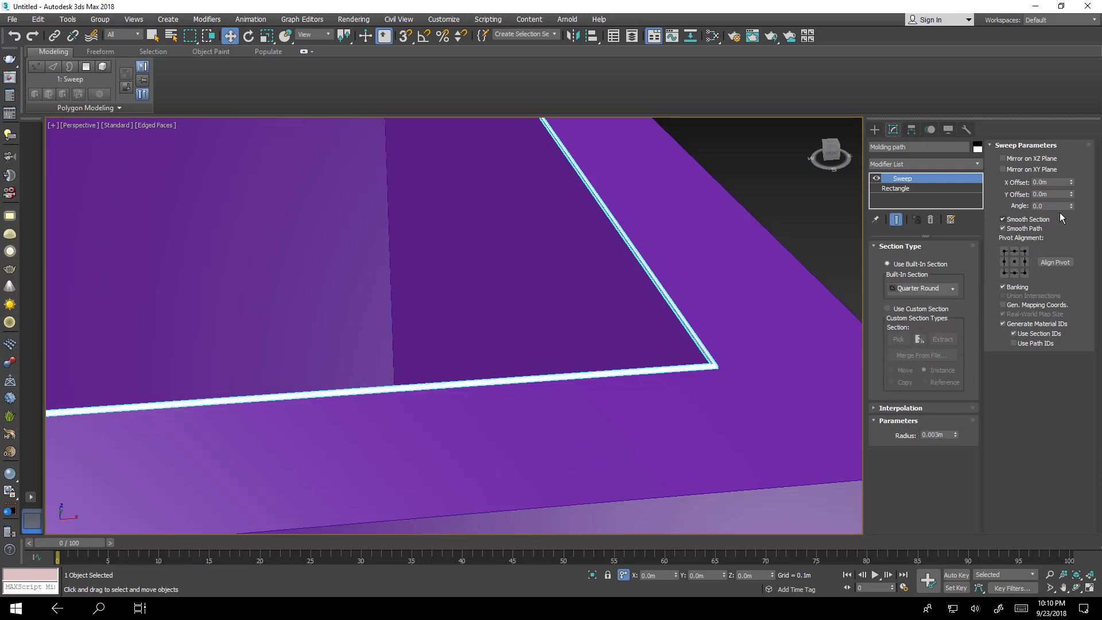
click(951, 290)
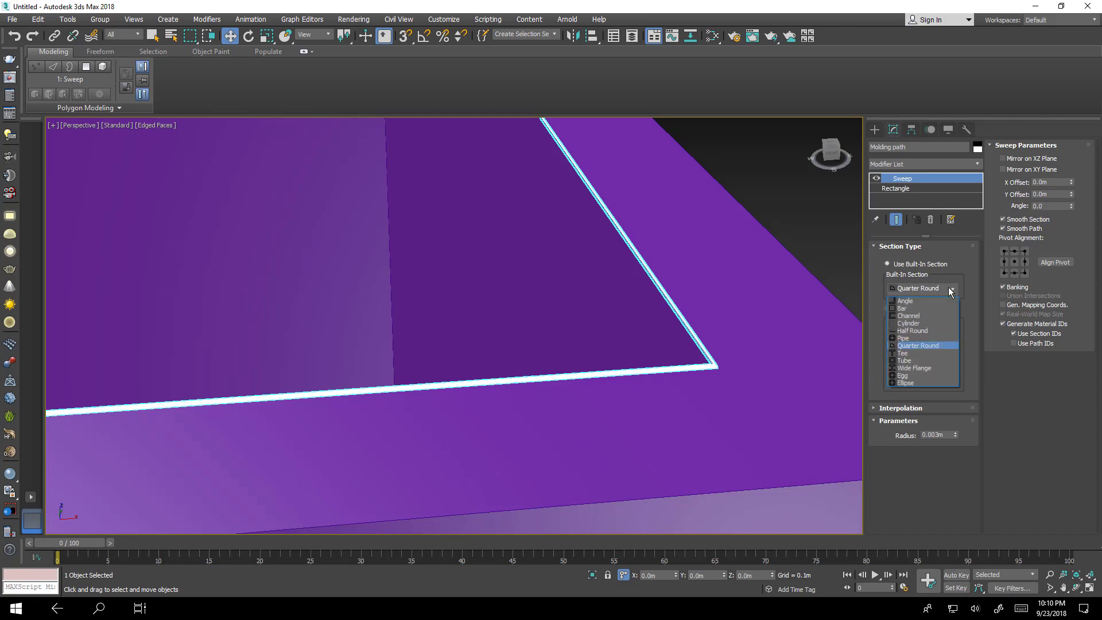
click(918, 330)
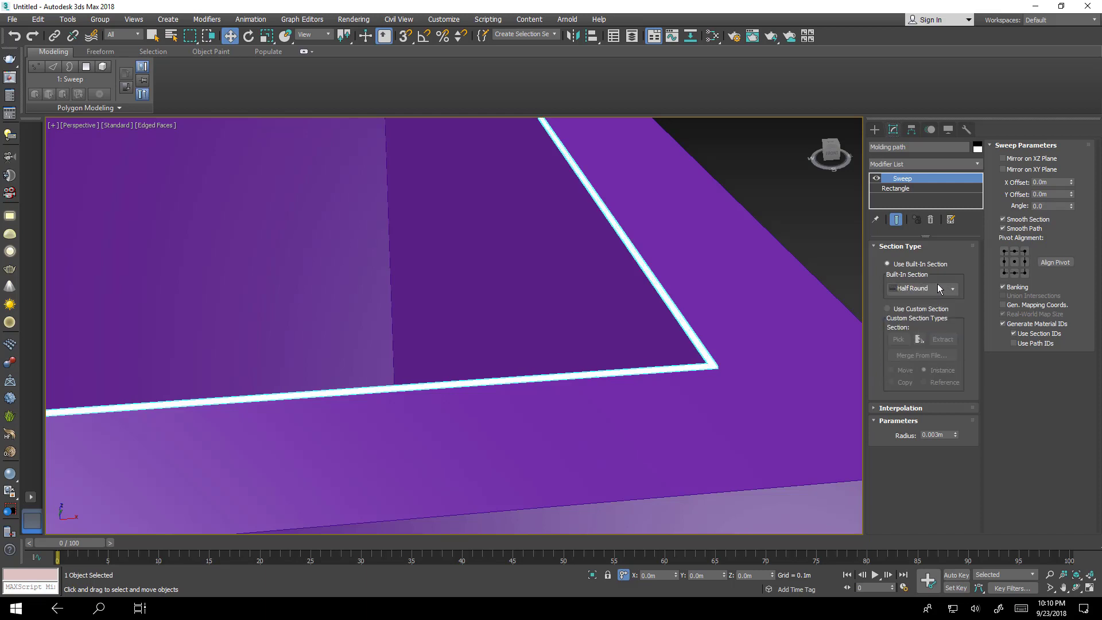
click(954, 289)
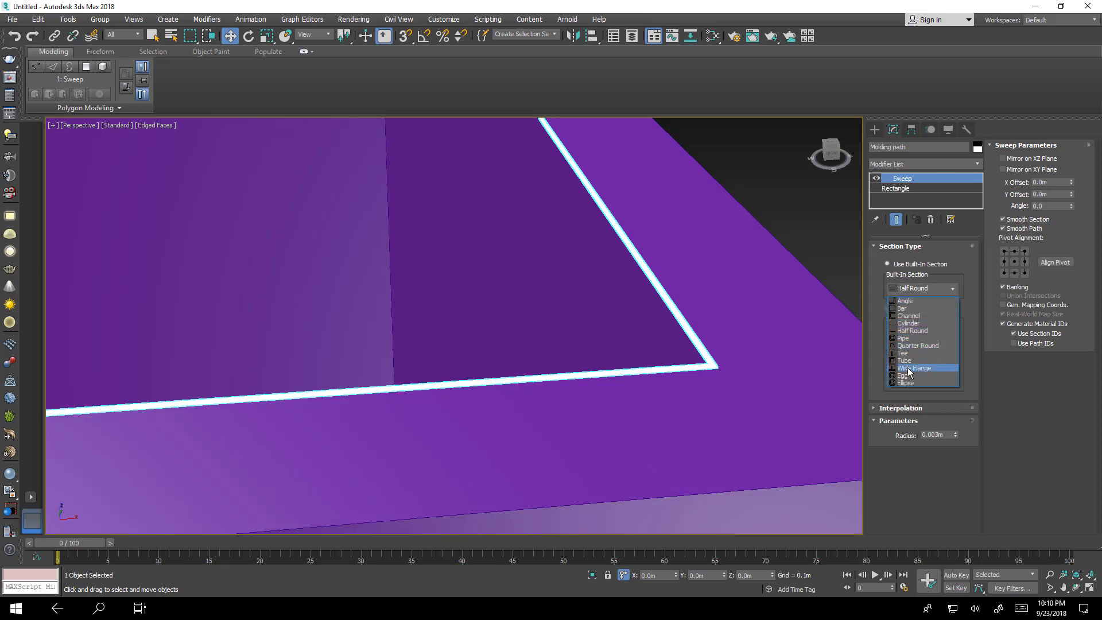
click(907, 370)
click(953, 290)
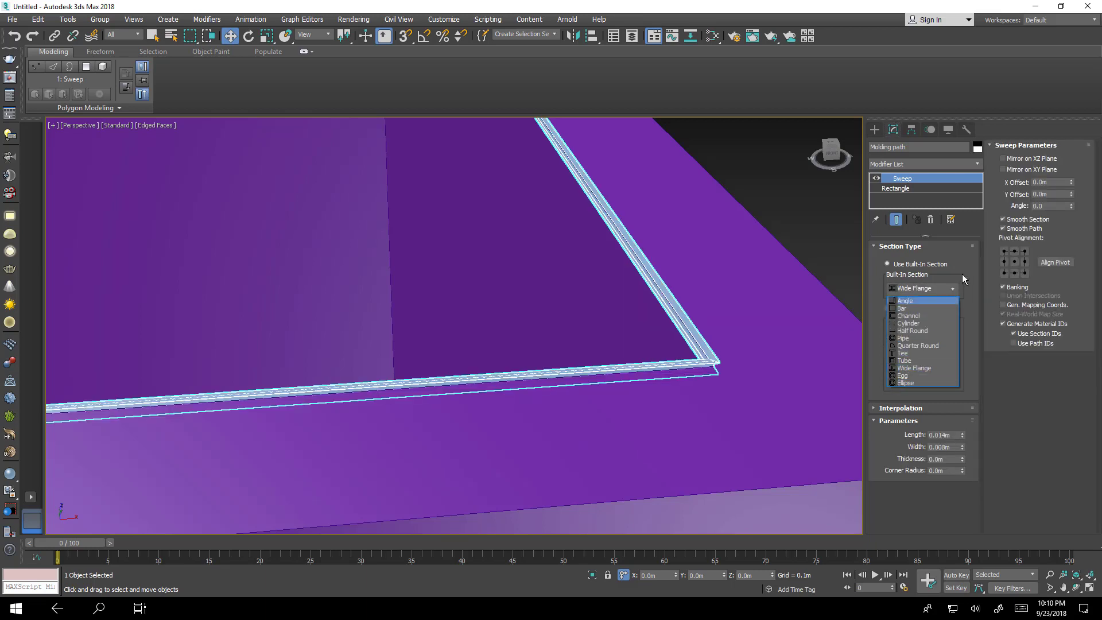
click(963, 273)
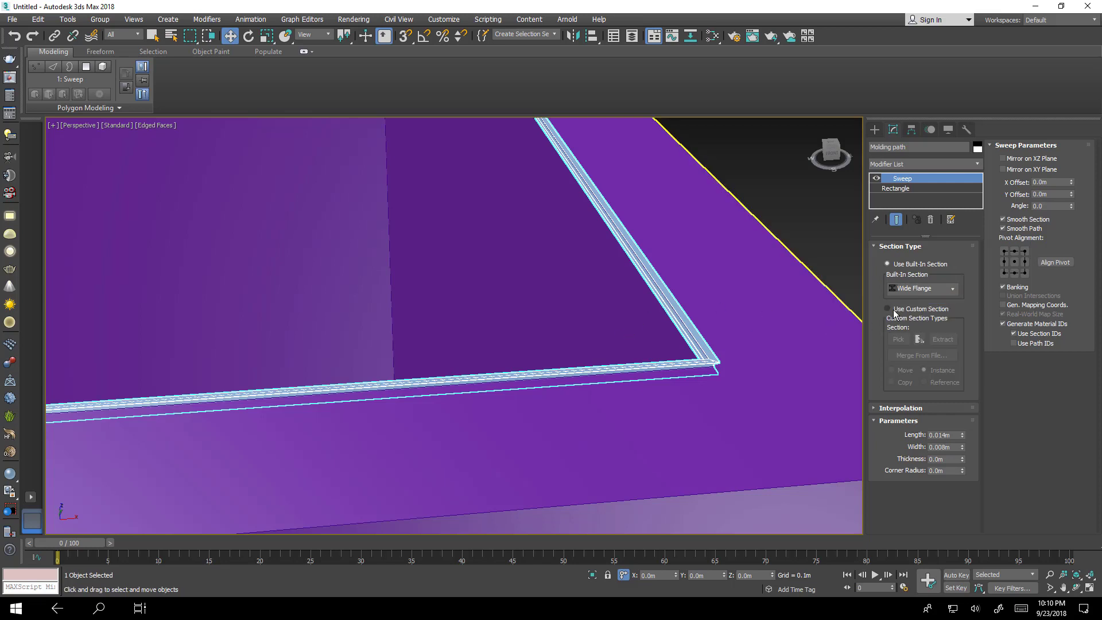
Set the molding sweep to use Line001 as its custom crown section.
click(893, 311)
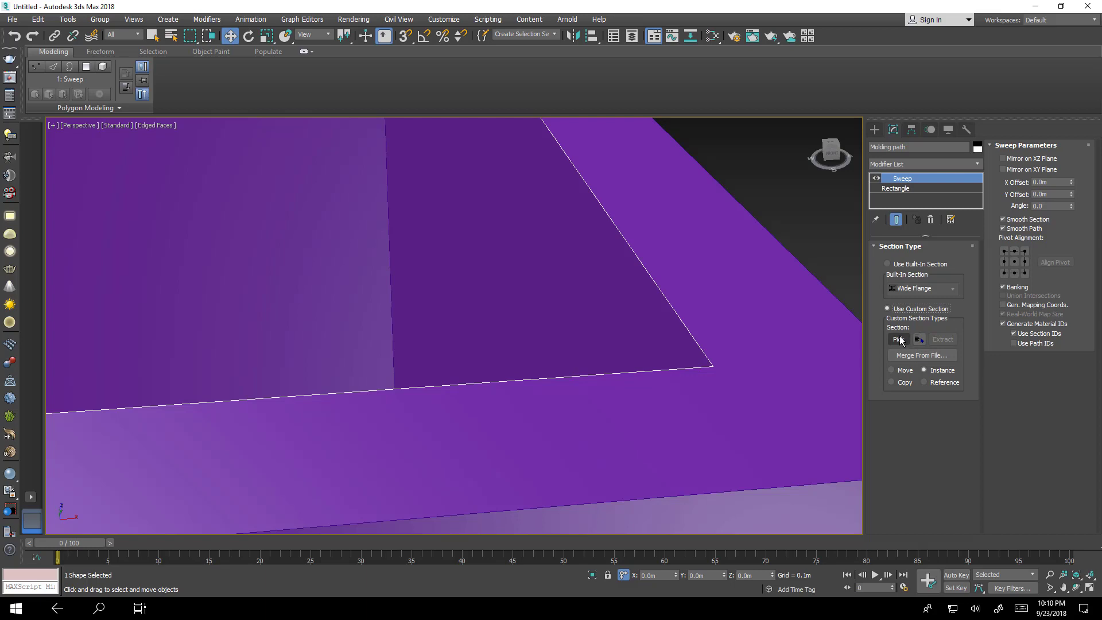
click(900, 340)
scroll(576, 309, down, 10)
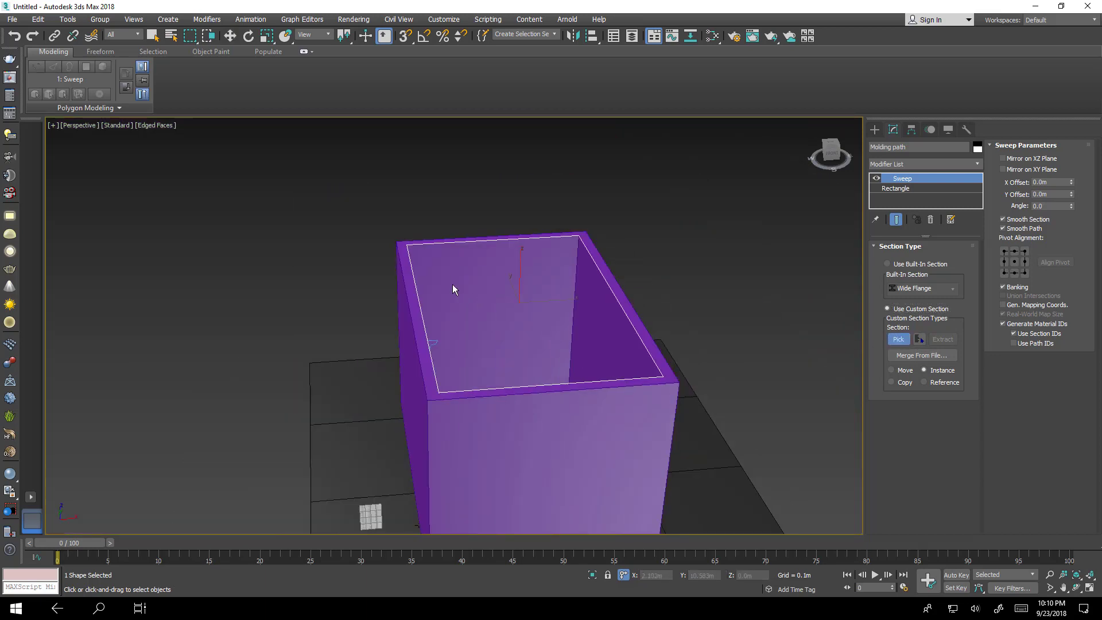
scroll(445, 317, up, 8)
click(397, 345)
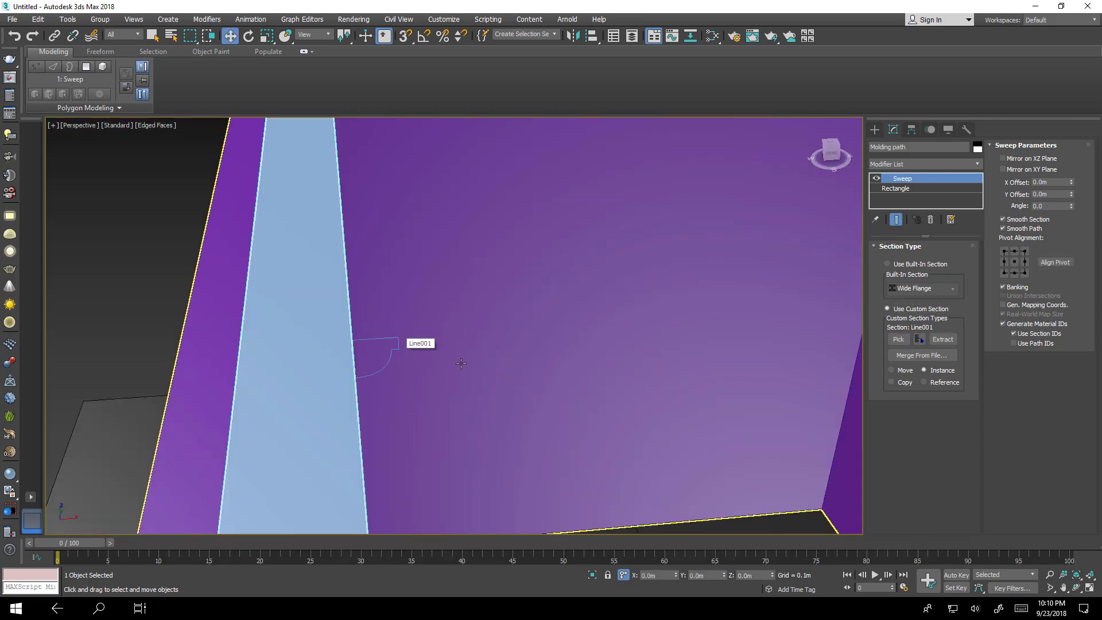
scroll(461, 357, down, 8)
Maximize the Front view and pan along the molding to its corner and left end.
key(alt+w)
middle_click(673, 240)
key(alt+w)
scroll(629, 281, down, 4)
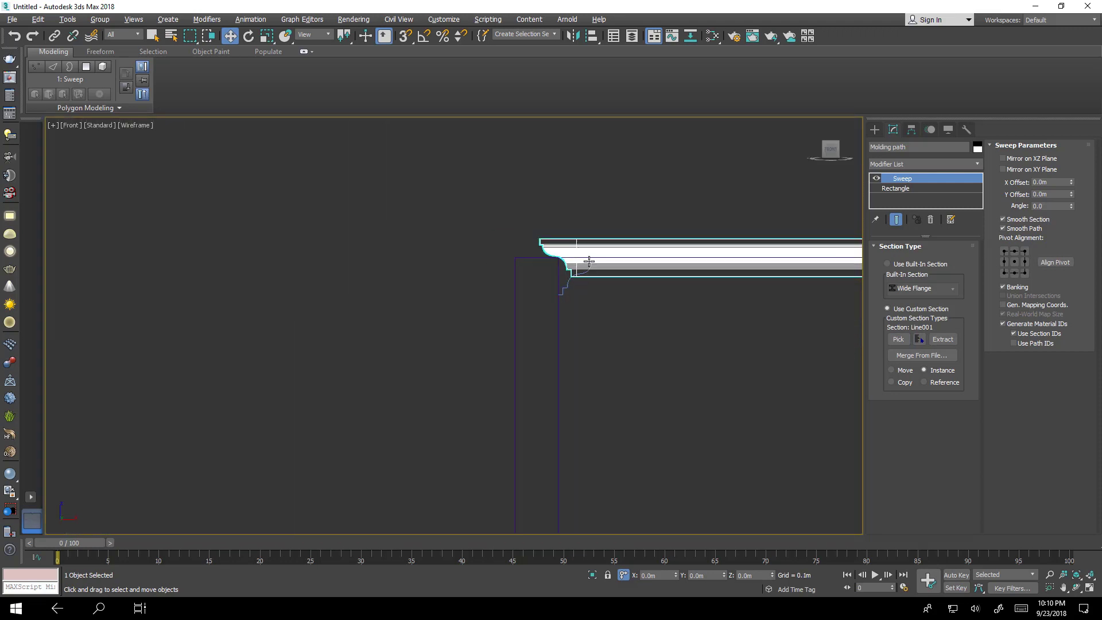
middle_drag(686, 311, 456, 305)
scroll(456, 305, down, 2)
scroll(780, 280, up, 3)
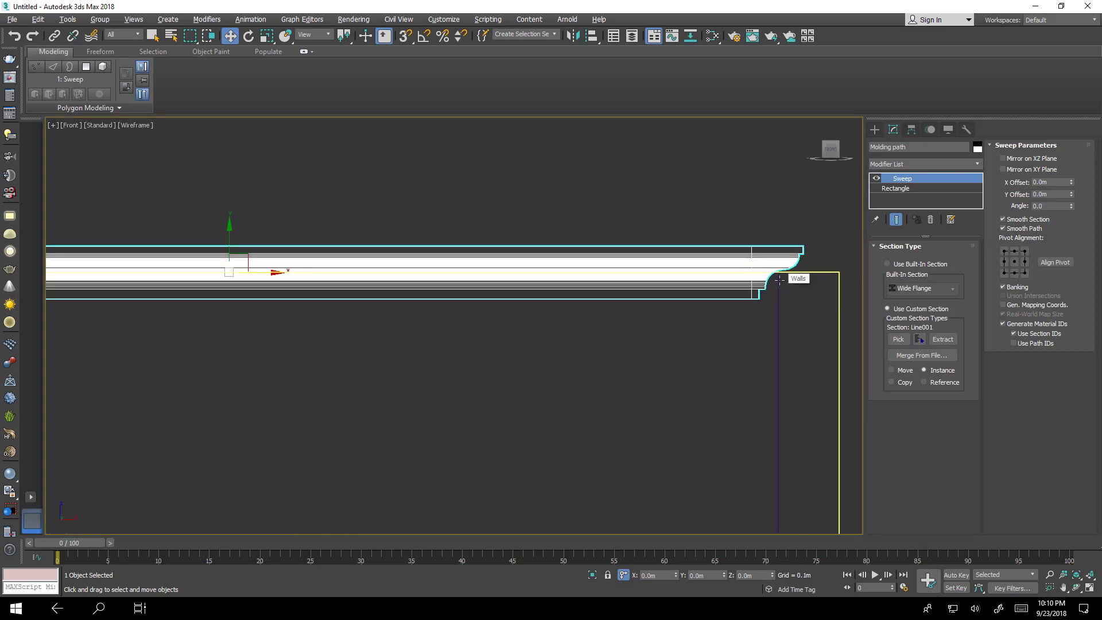
middle_drag(779, 280, 714, 268)
scroll(715, 247, up, 4)
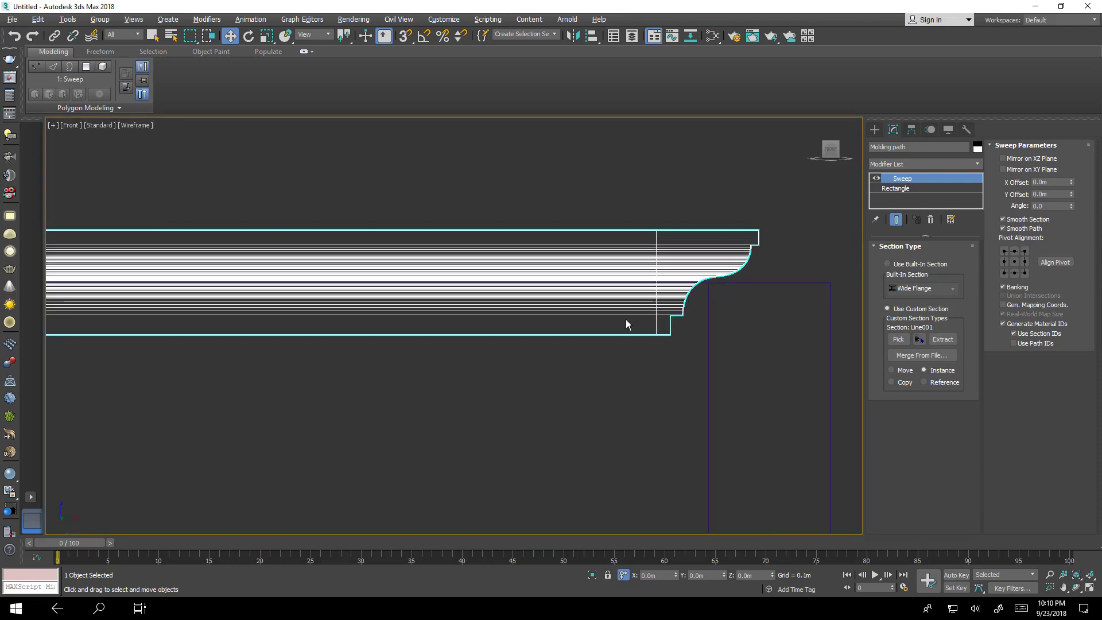
scroll(622, 312, down, 3)
middle_drag(620, 313, 749, 275)
middle_drag(327, 289, 674, 286)
middle_drag(362, 288, 654, 294)
scroll(331, 226, up, 2)
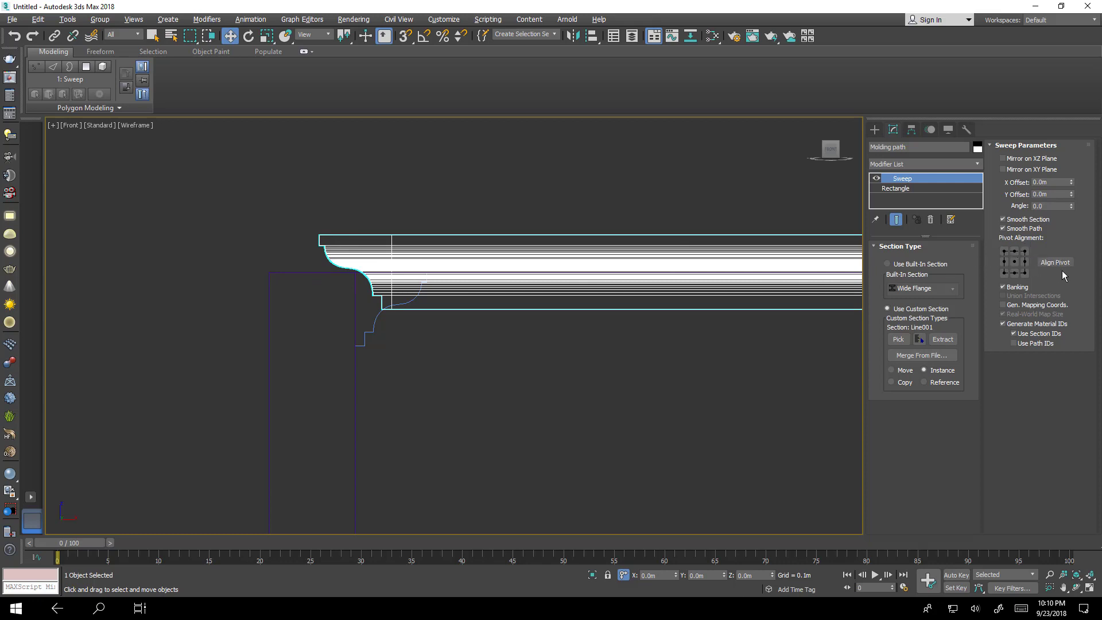
Try the Sweep pivot alignments: centre, left-middle, bottom-left, top-left, top-right, top-middle.
click(1017, 263)
click(1005, 262)
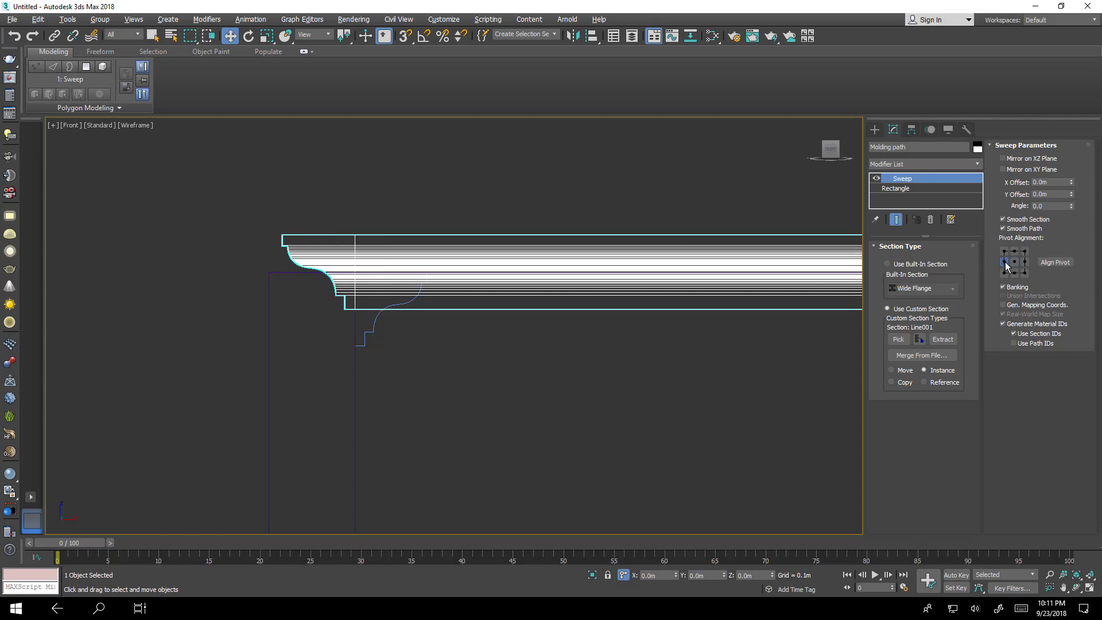
click(1004, 272)
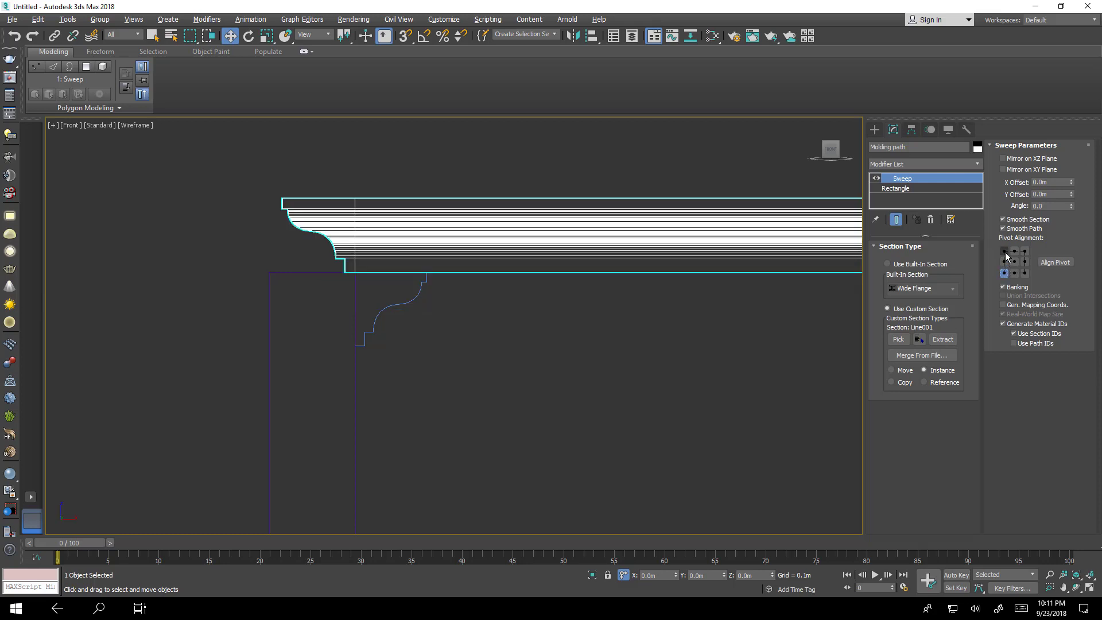
click(1004, 251)
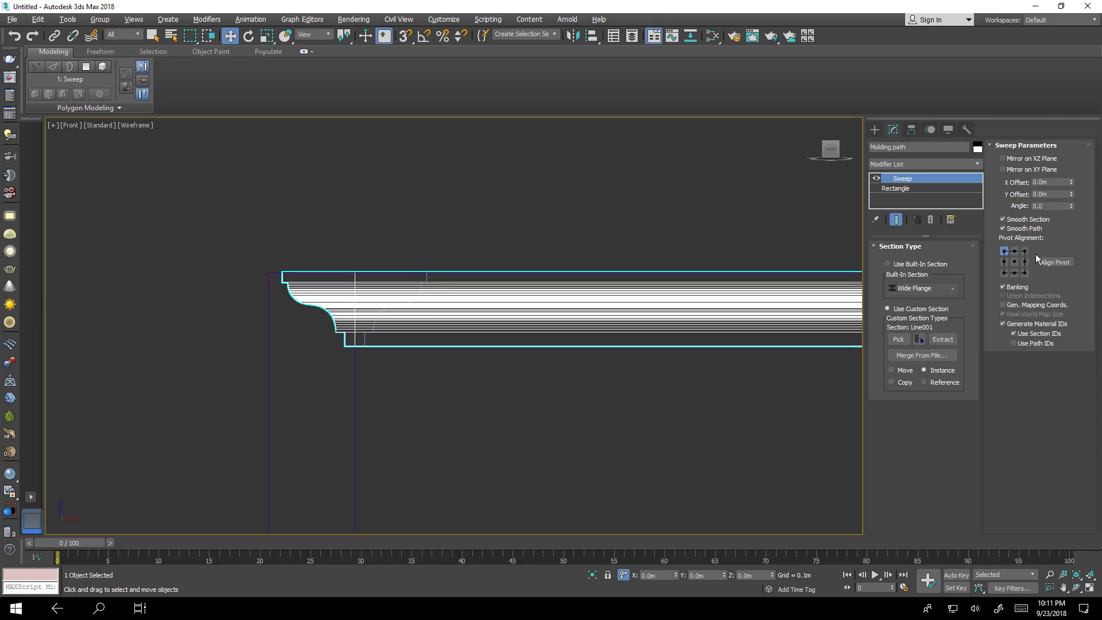
click(1025, 252)
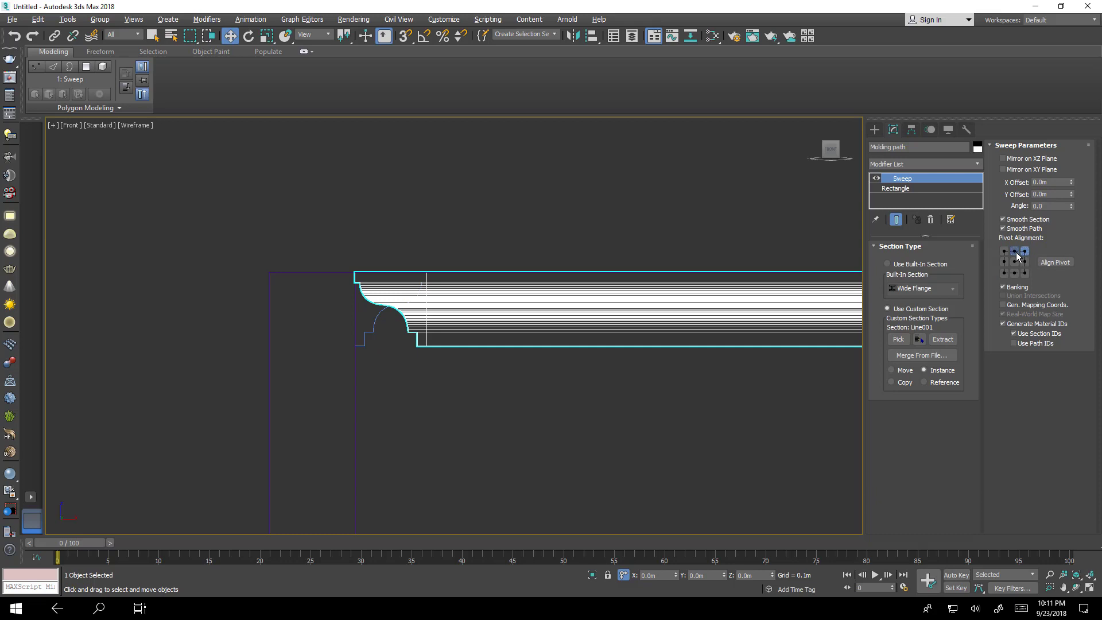
click(1015, 252)
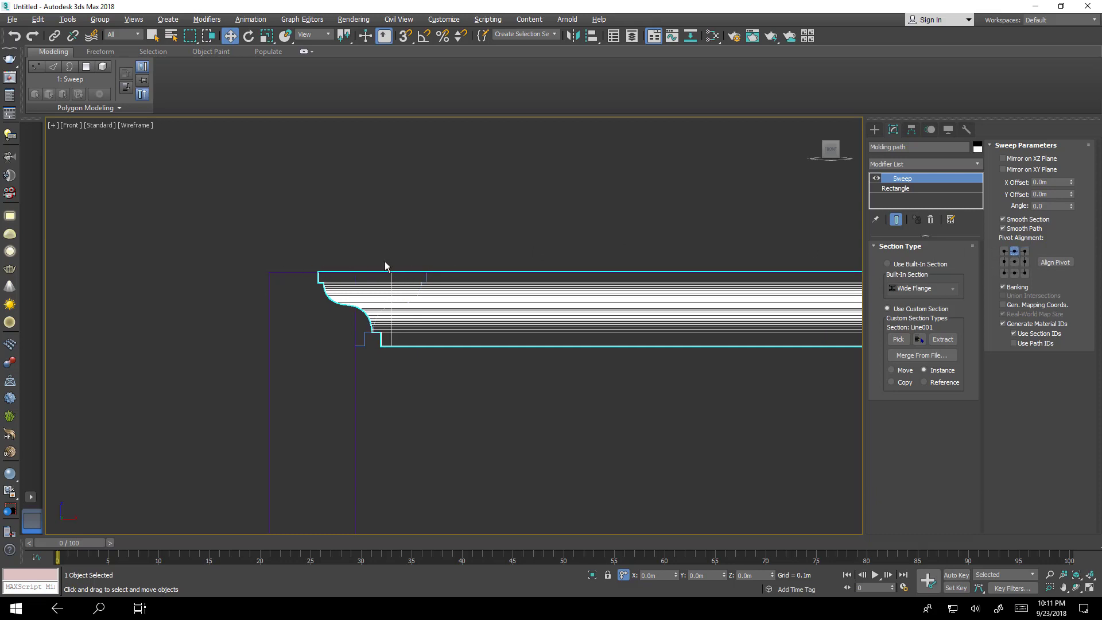
Turn on Mirror on XZ Plane and align the flipped profile by its top-right pivot.
click(1003, 169)
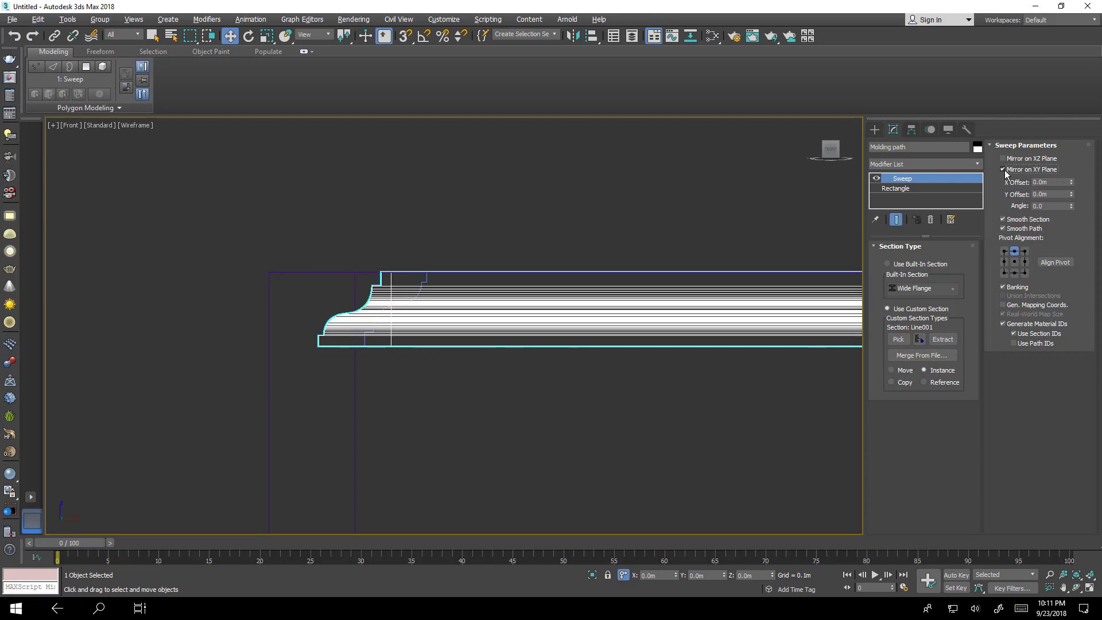
click(1002, 169)
click(1003, 159)
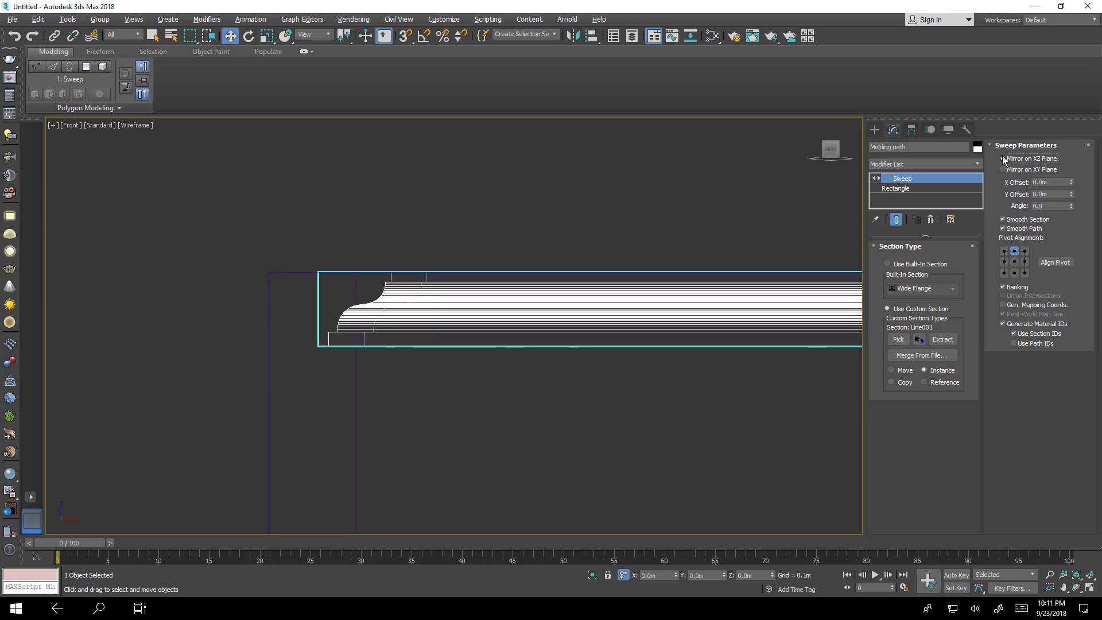
click(1024, 251)
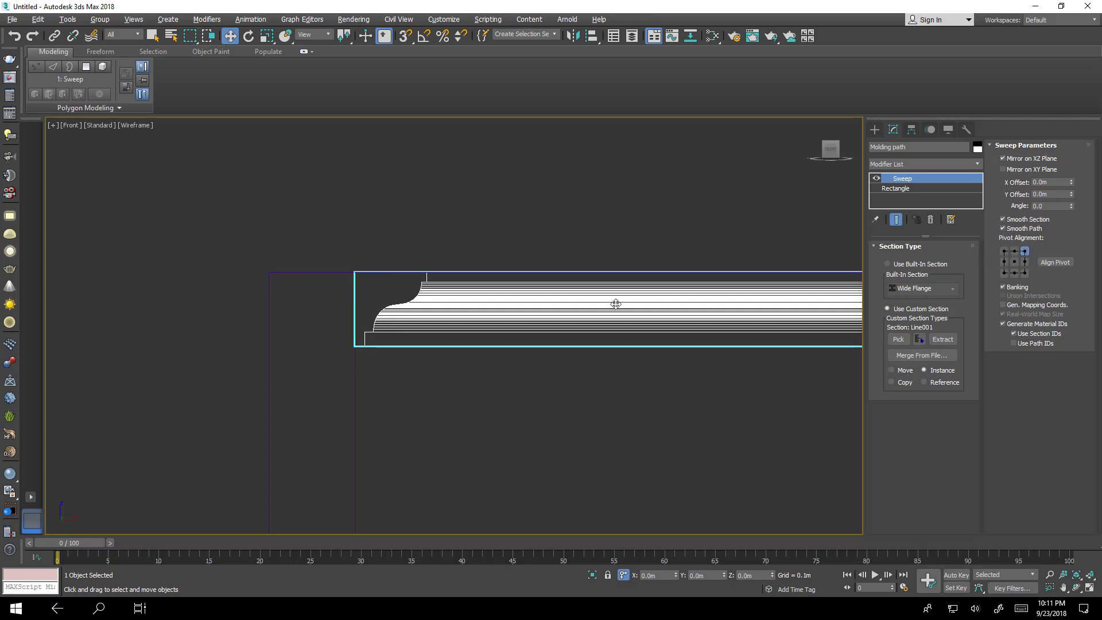
middle_drag(543, 318, 464, 328)
key(alt+w)
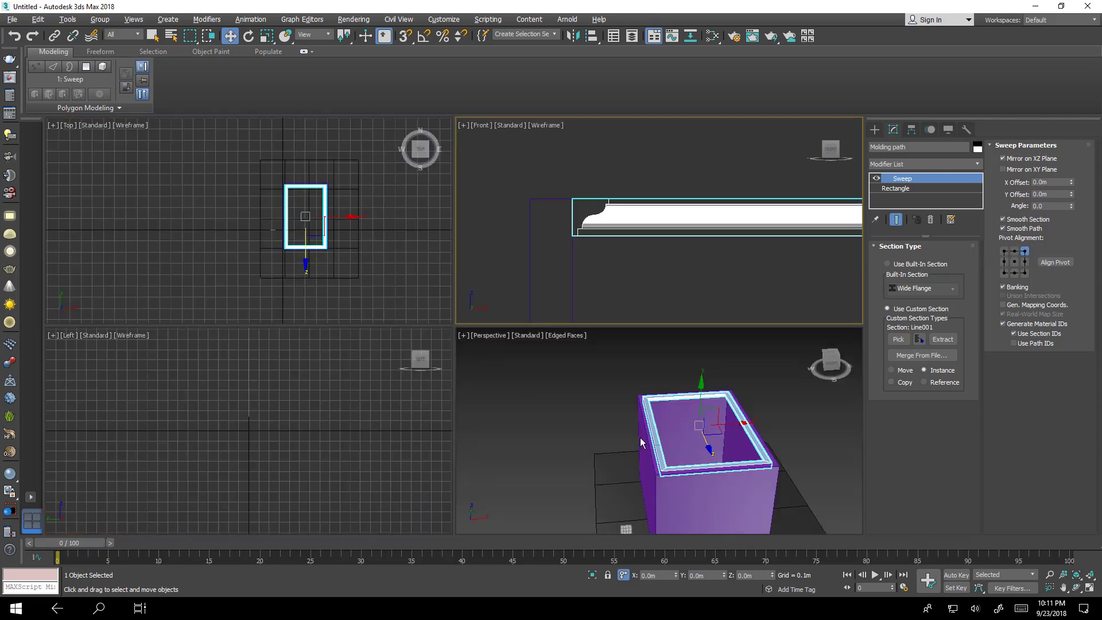
key(alt+w)
alt+middle_drag(663, 411, 612, 393)
key(f)
key(alt+w)
key(alt+w)
scroll(470, 332, up, 8)
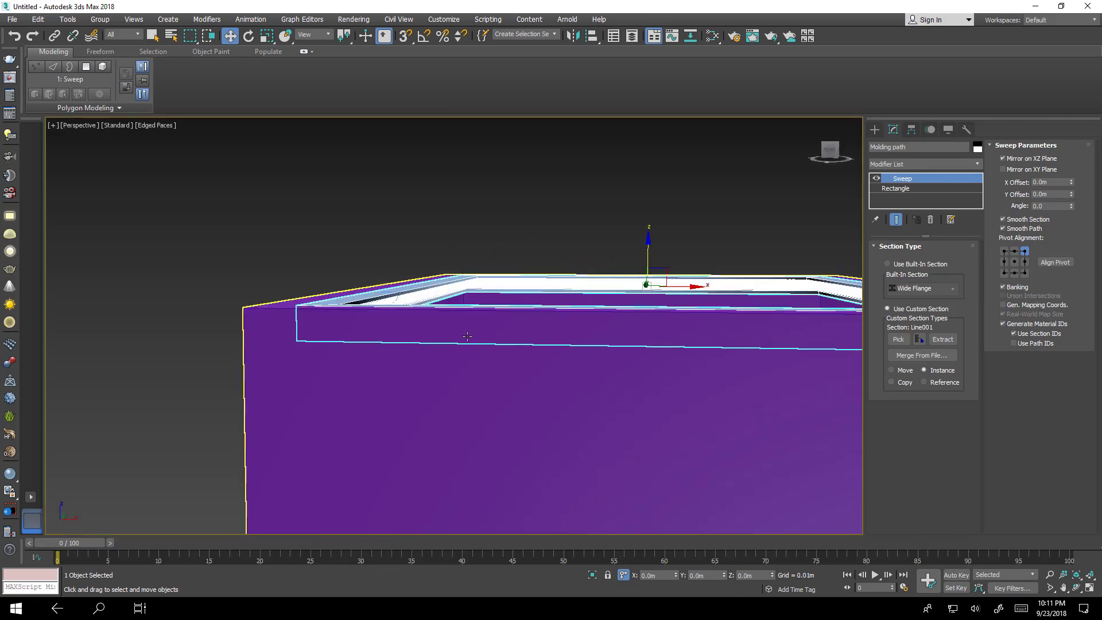
scroll(482, 338, up, 3)
alt+middle_drag(482, 338, 483, 386)
key(F4)
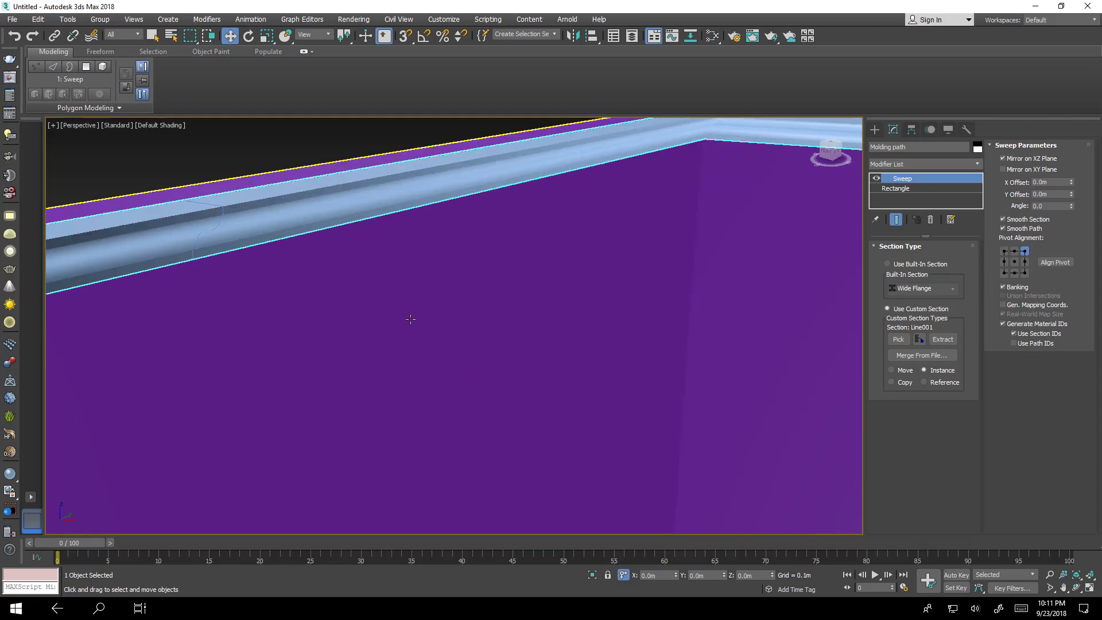
mouse_move(424, 315)
alt+middle_down()
mouse_move(316, 304)
mouse_move(406, 312)
mouse_move(437, 298)
mouse_move(459, 350)
alt+middle_up()
scroll(487, 351, down, 8)
alt+middle_drag(578, 344, 591, 378)
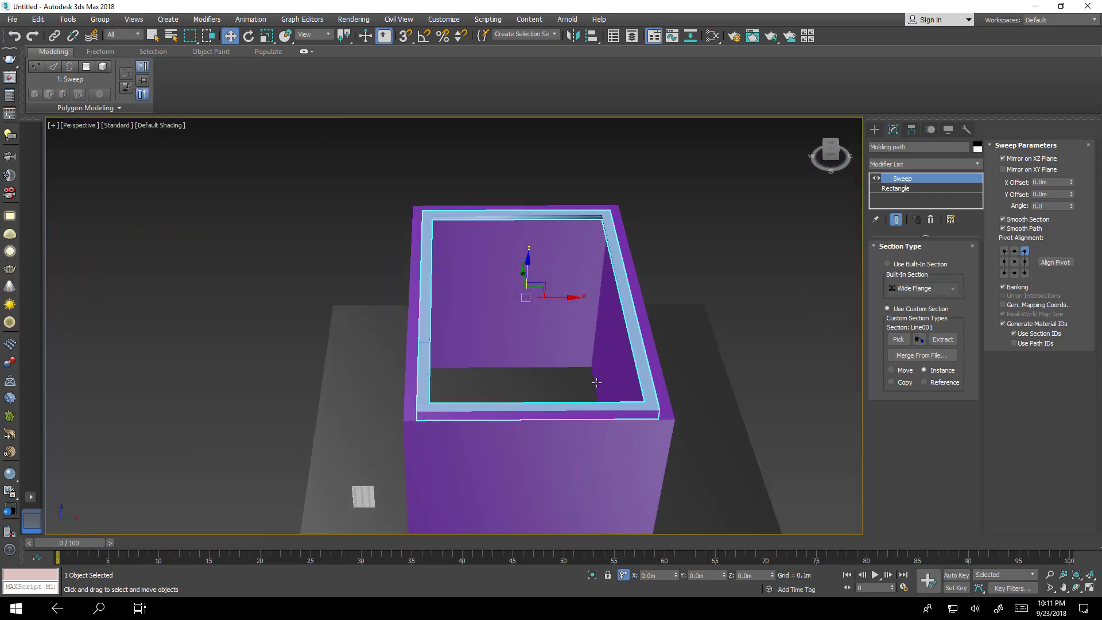
key(alt+w)
middle_click(679, 232)
key(alt+w)
scroll(568, 187, down, 10)
scroll(700, 350, up, 8)
middle_drag(617, 389, 638, 369)
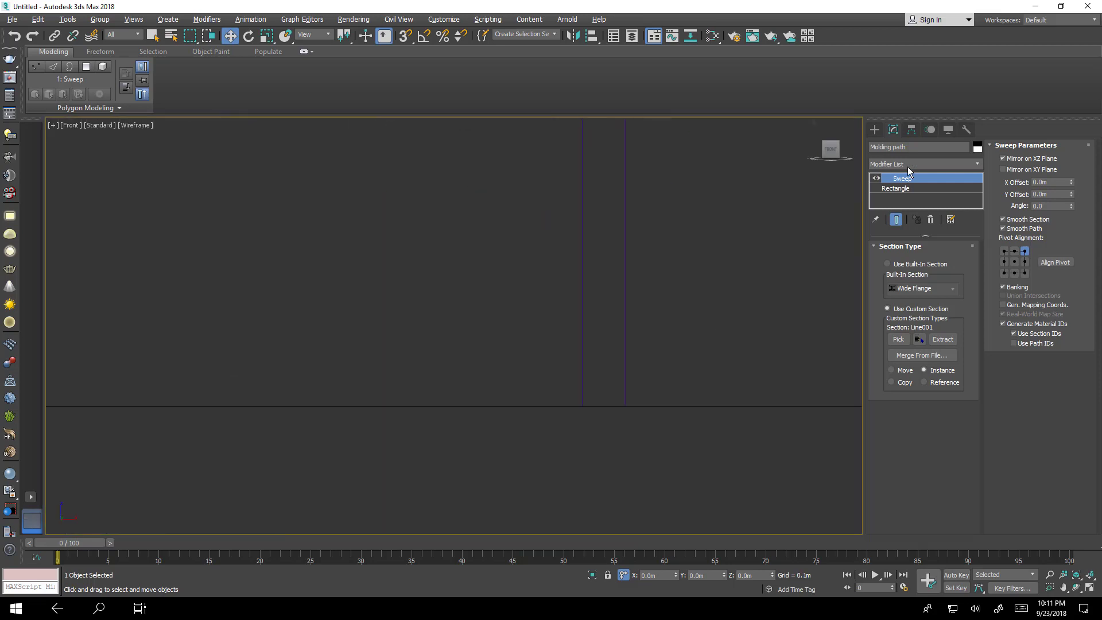
Start a Line in the Front view and place the skirting's top points, step, and sloped edge.
click(874, 130)
click(900, 209)
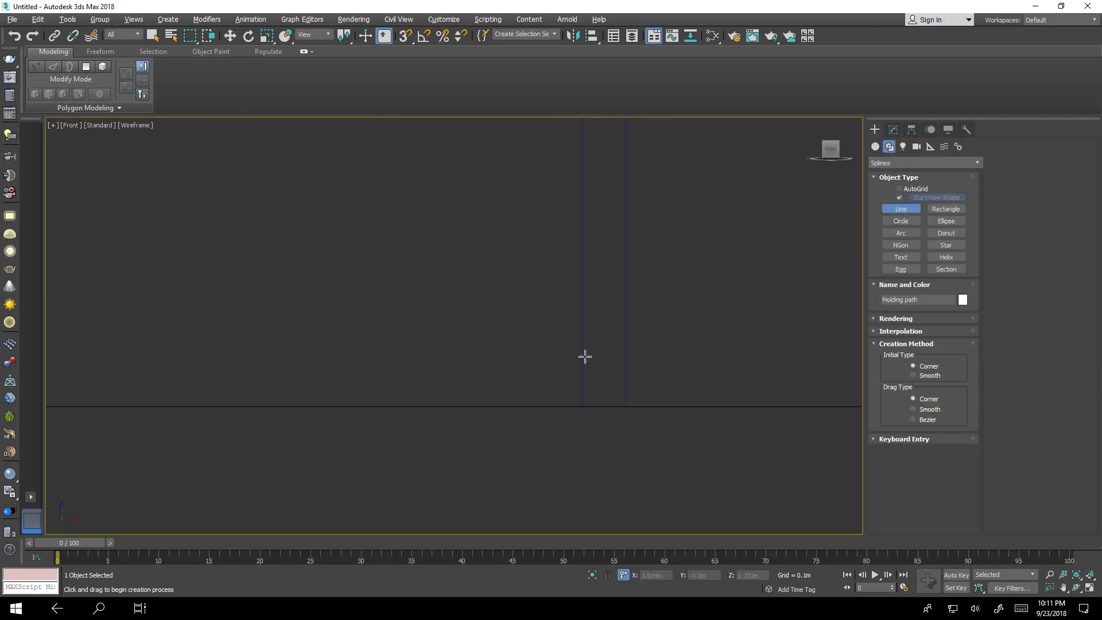
scroll(585, 356, up, 2)
scroll(585, 356, down, 3)
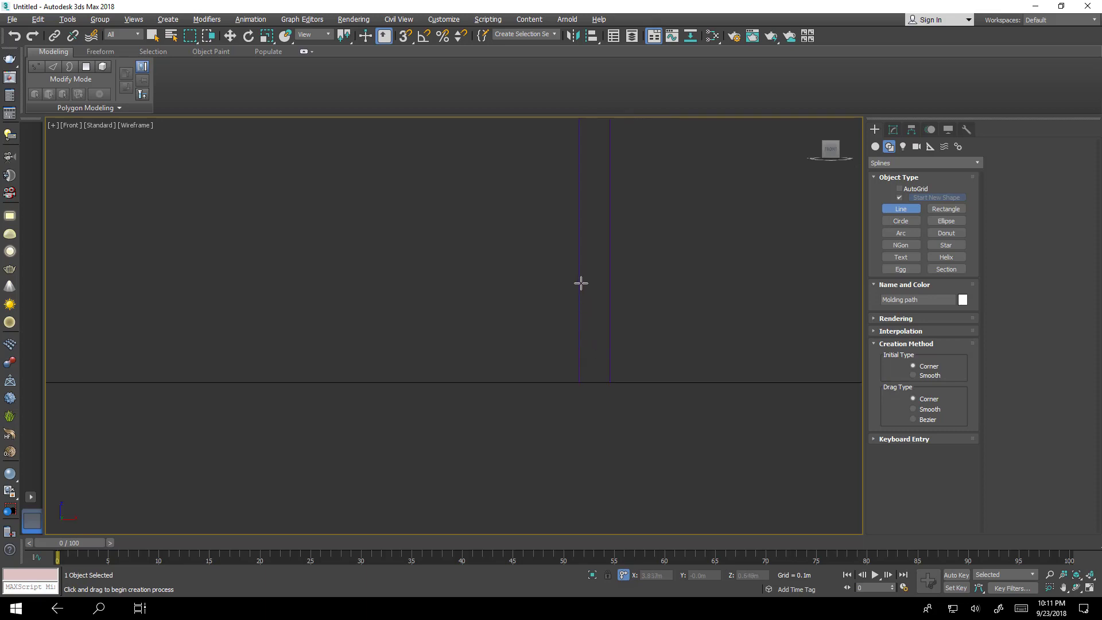
scroll(580, 290, down, 4)
scroll(579, 290, up, 8)
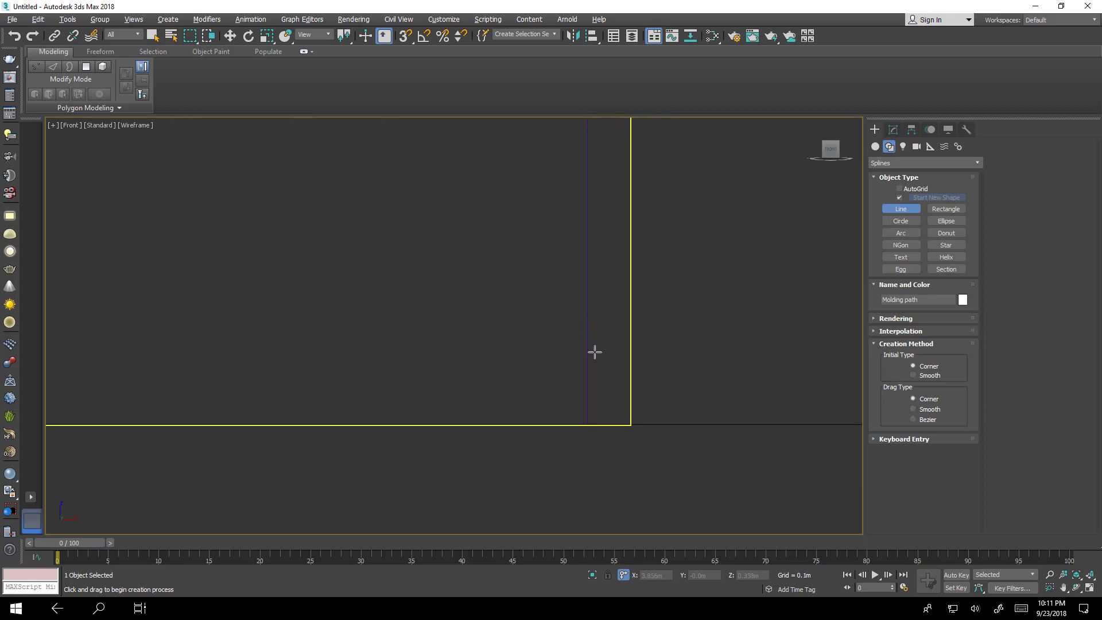
scroll(594, 352, up, 5)
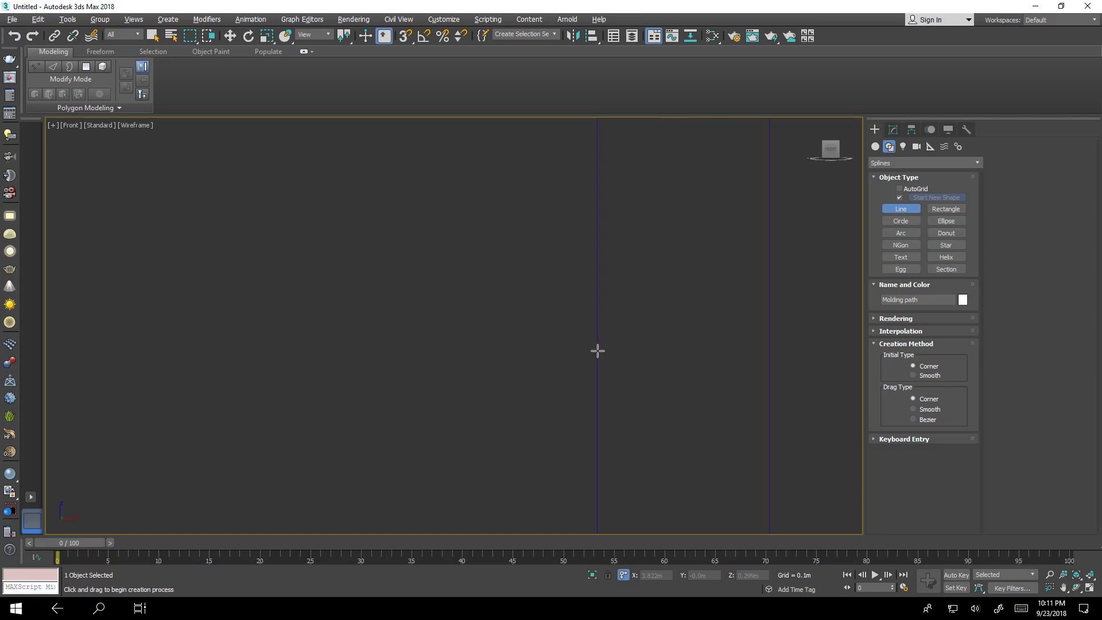
click(597, 351)
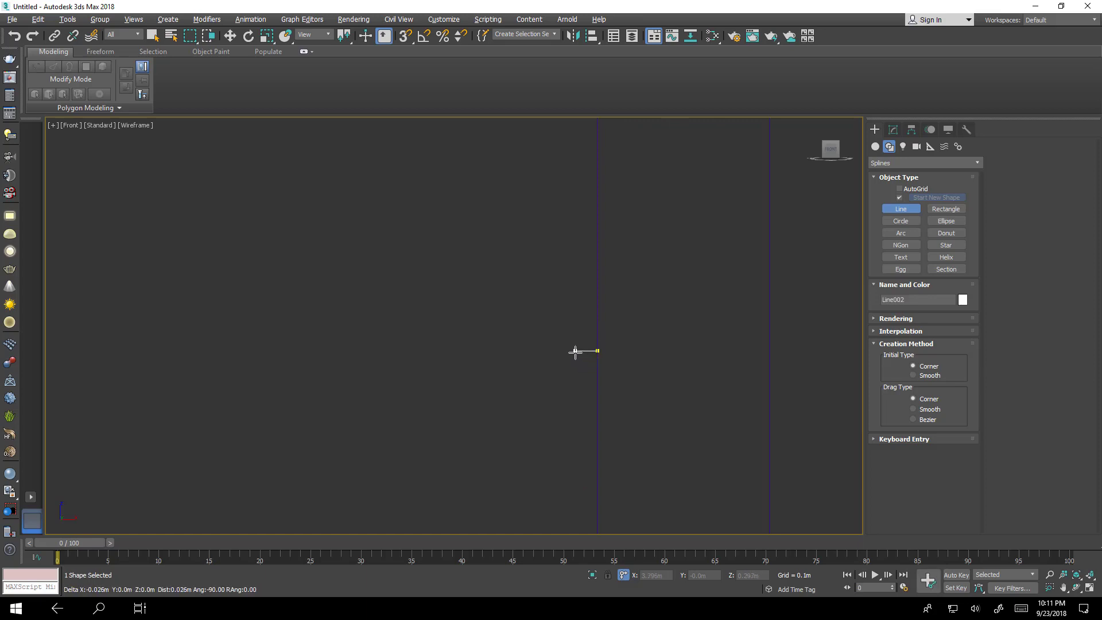
click(575, 350)
click(574, 380)
click(549, 391)
click(543, 394)
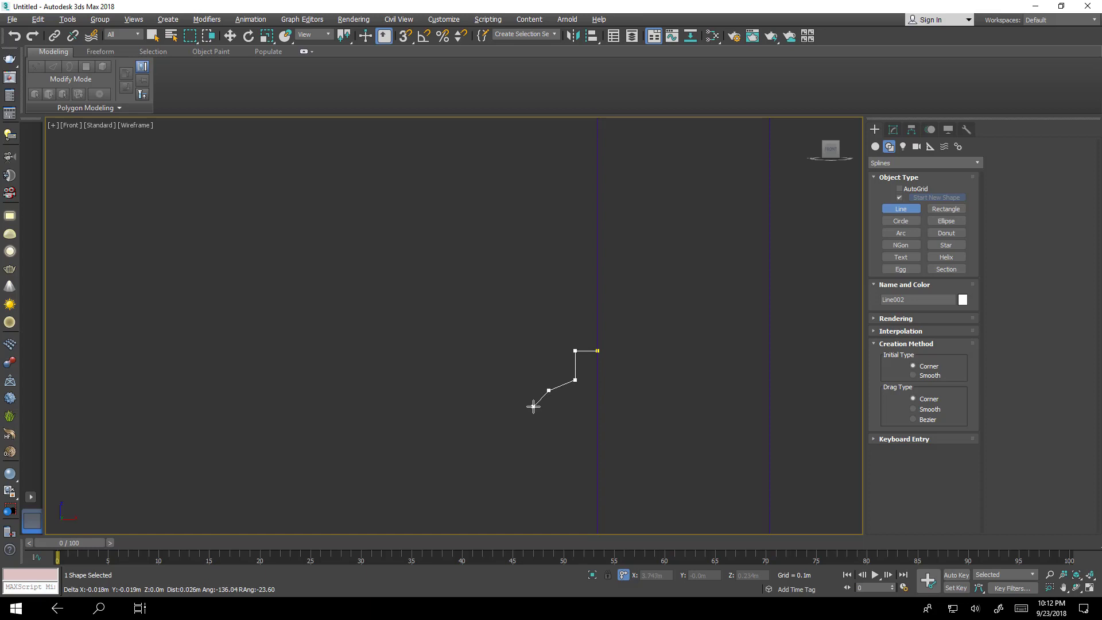
click(533, 406)
Drop the profile to floor level, finish the line, and select its slope vertex for editing.
scroll(534, 406, down, 5)
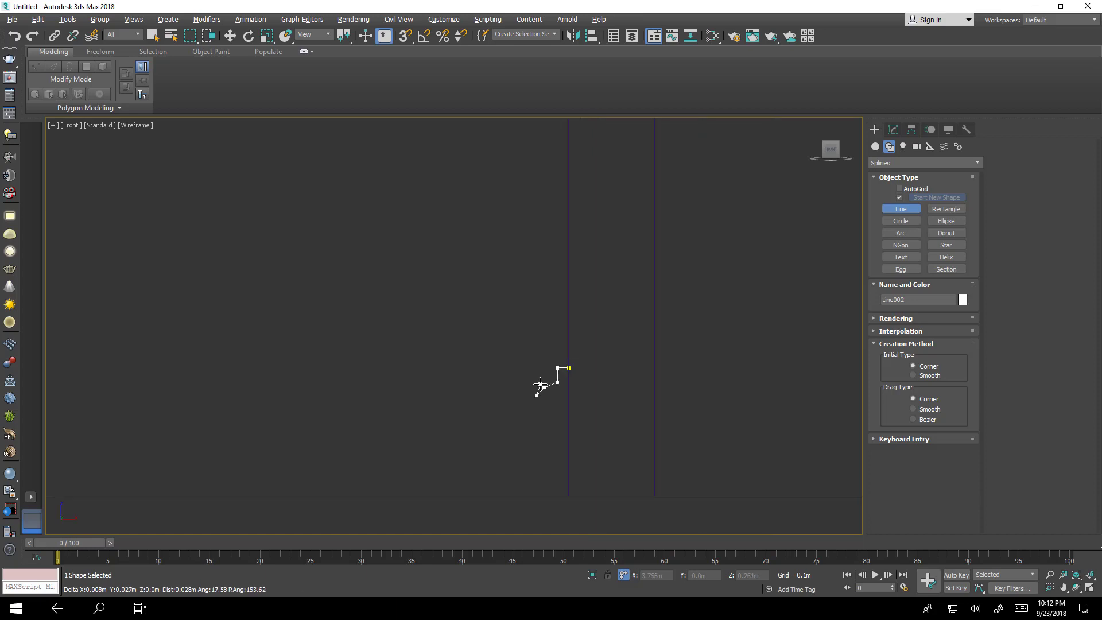
click(538, 496)
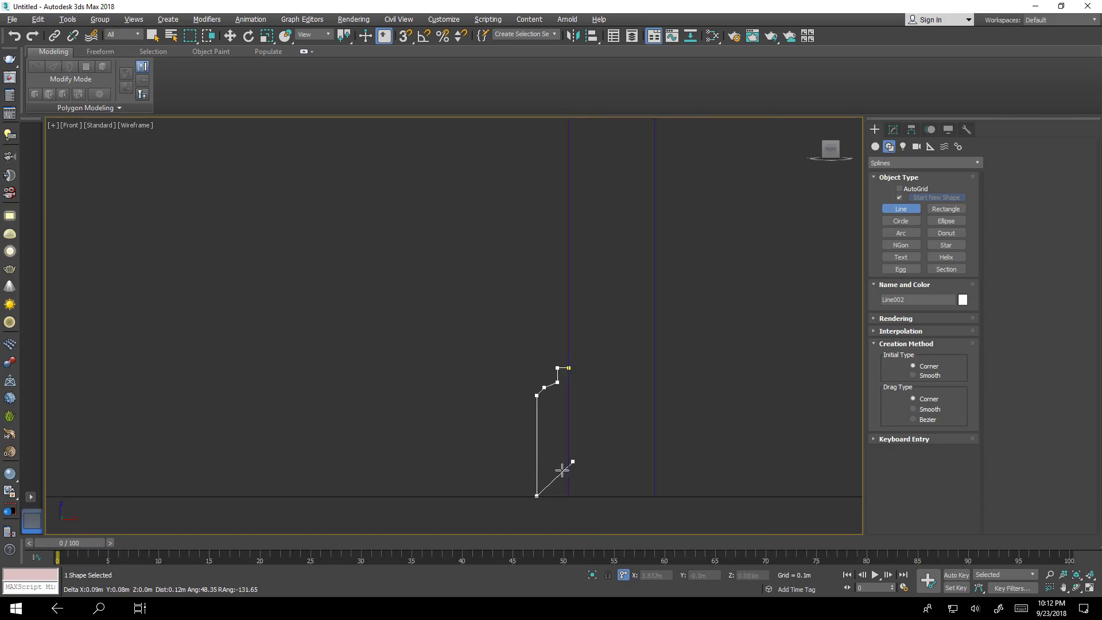
scroll(556, 499, up, 5)
right_click(556, 499)
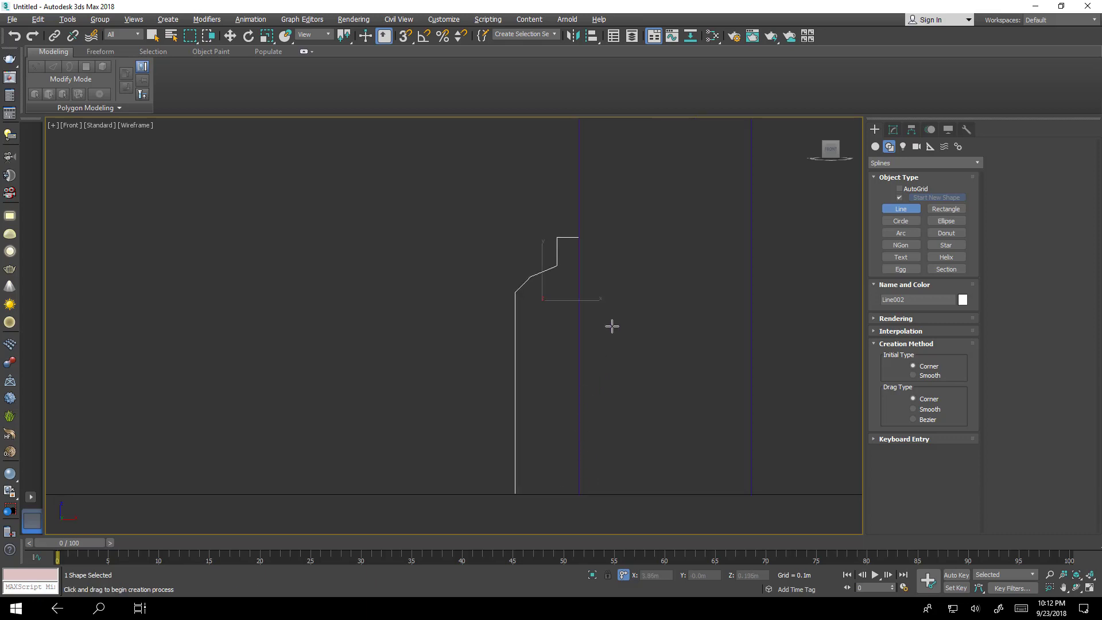
key(w)
key(1)
click(529, 278)
Reset the slope vertex's tangents and move two vertices to reshape the curve.
right_click(528, 276)
click(507, 228)
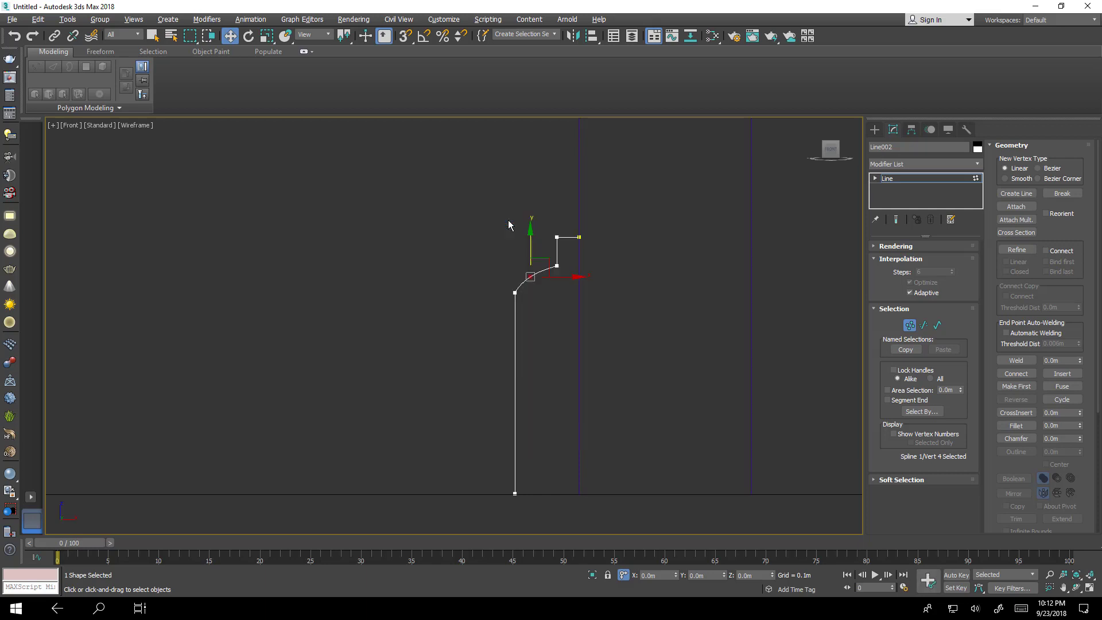
scroll(534, 283, up, 4)
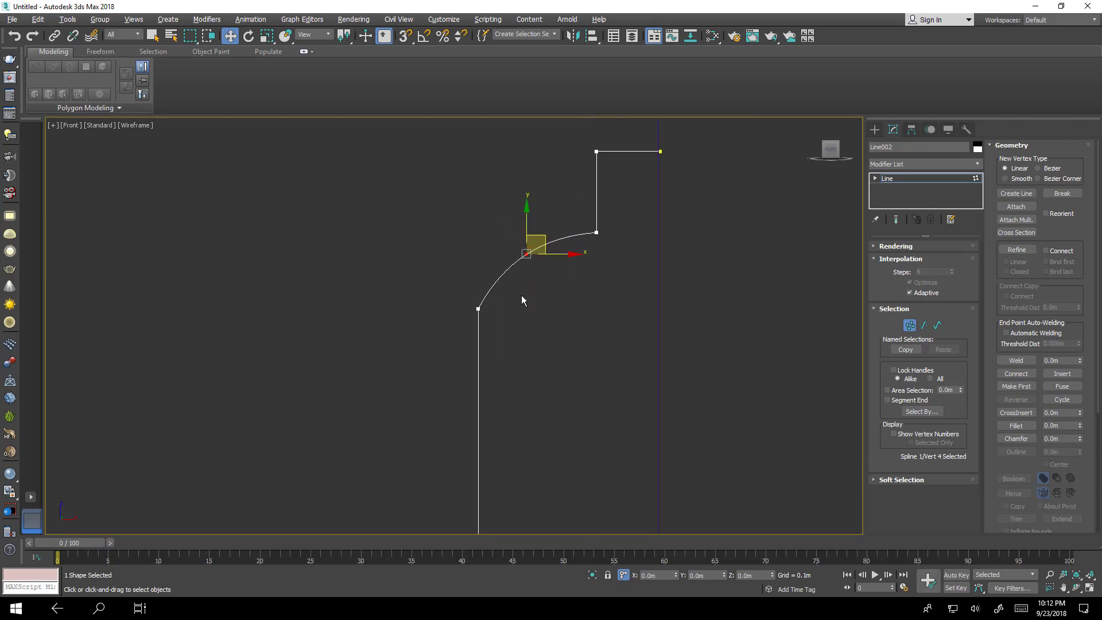
drag(521, 296, 463, 332)
drag(479, 269, 479, 309)
click(526, 253)
drag(557, 256, 522, 240)
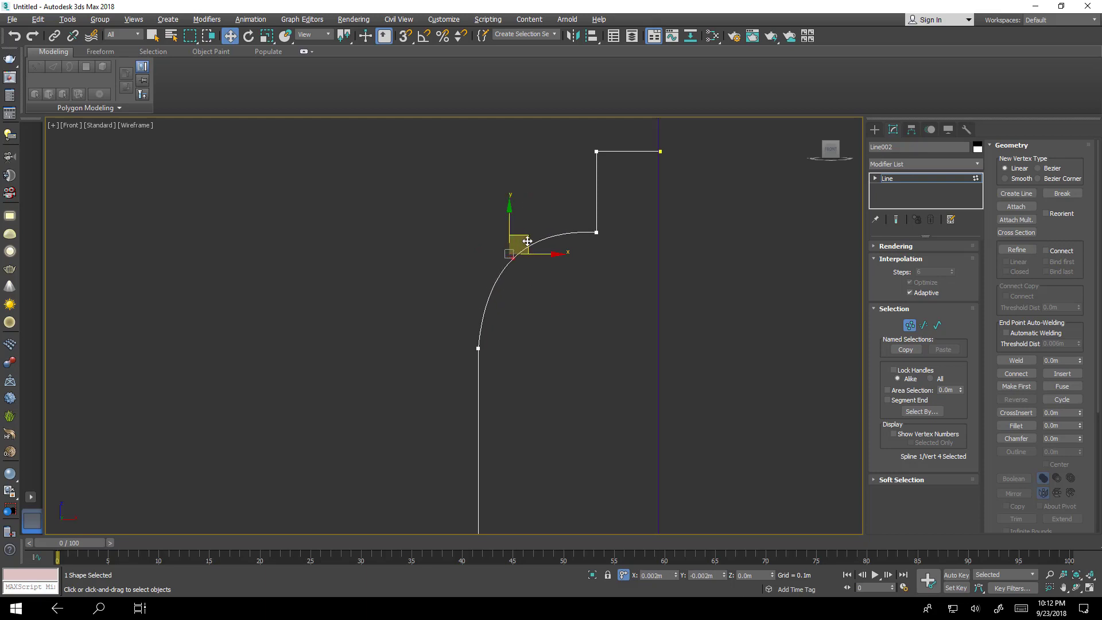
Make the curve's lower vertex a Bezier corner with its handle pointing straight up.
click(478, 348)
right_click(465, 347)
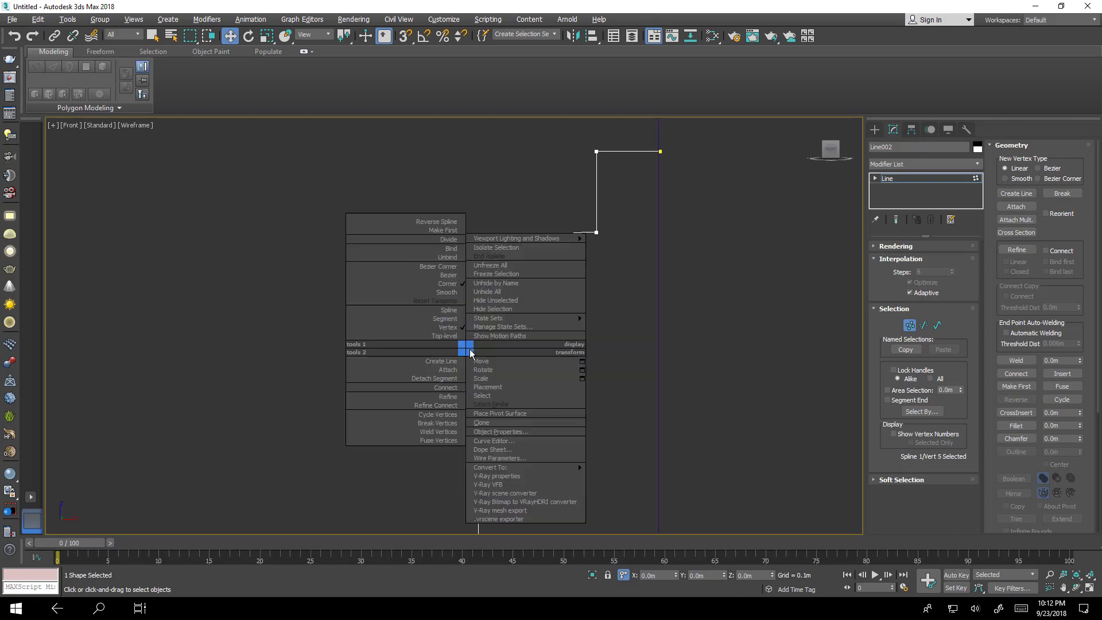
click(445, 266)
scroll(480, 315, up, 3)
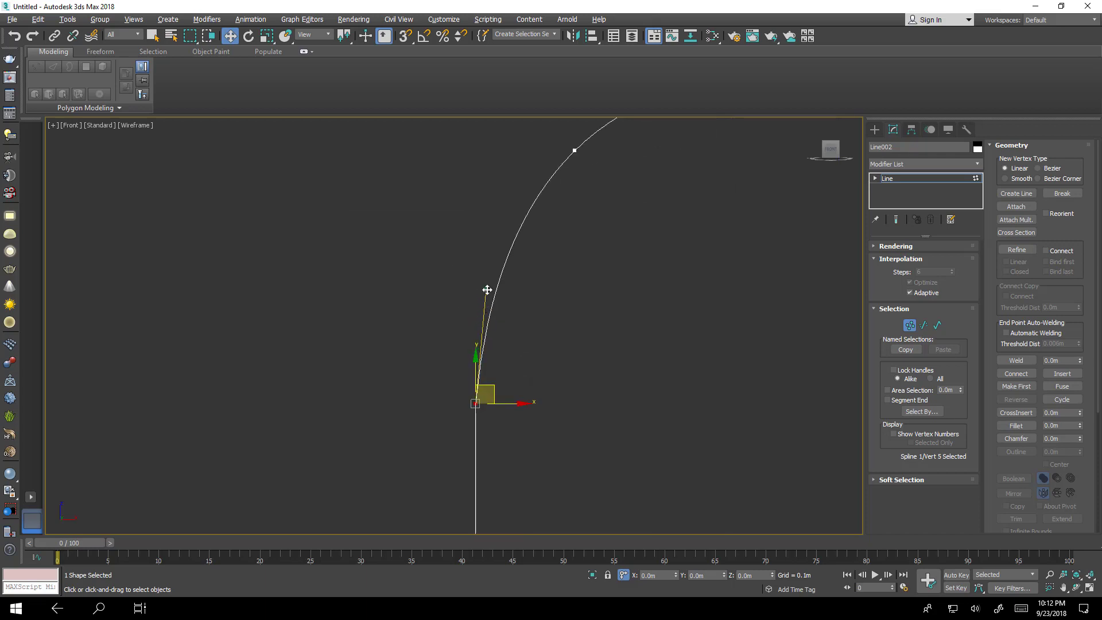
drag(486, 290, 477, 302)
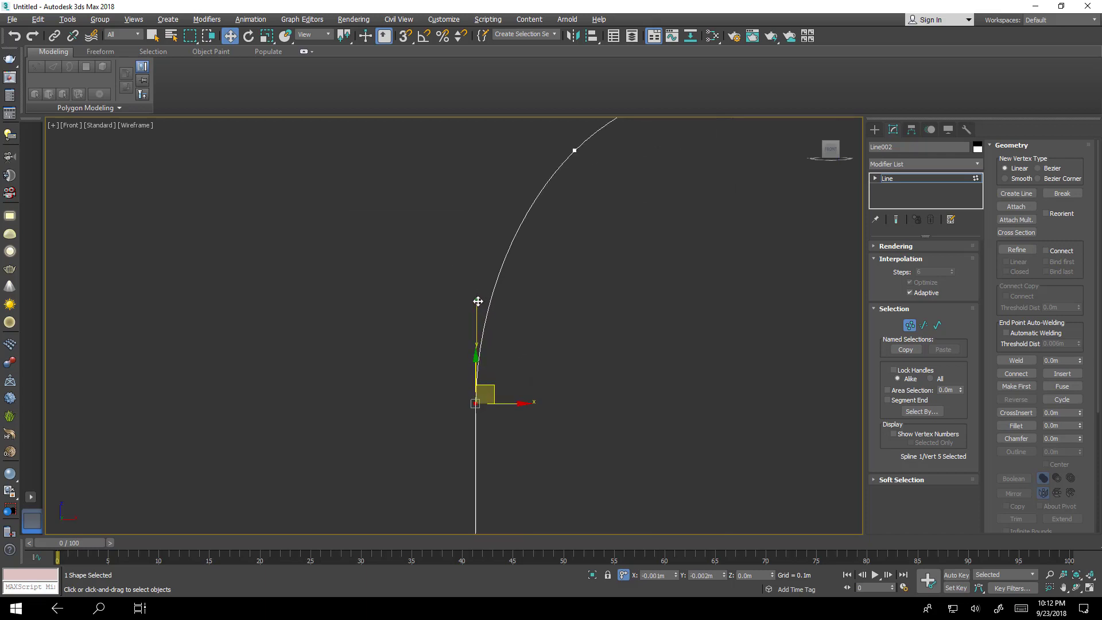
click(545, 340)
Round the profile's inner top corner with a small fillet and exit vertex editing.
scroll(539, 326, down, 5)
middle_drag(593, 321, 578, 333)
click(582, 220)
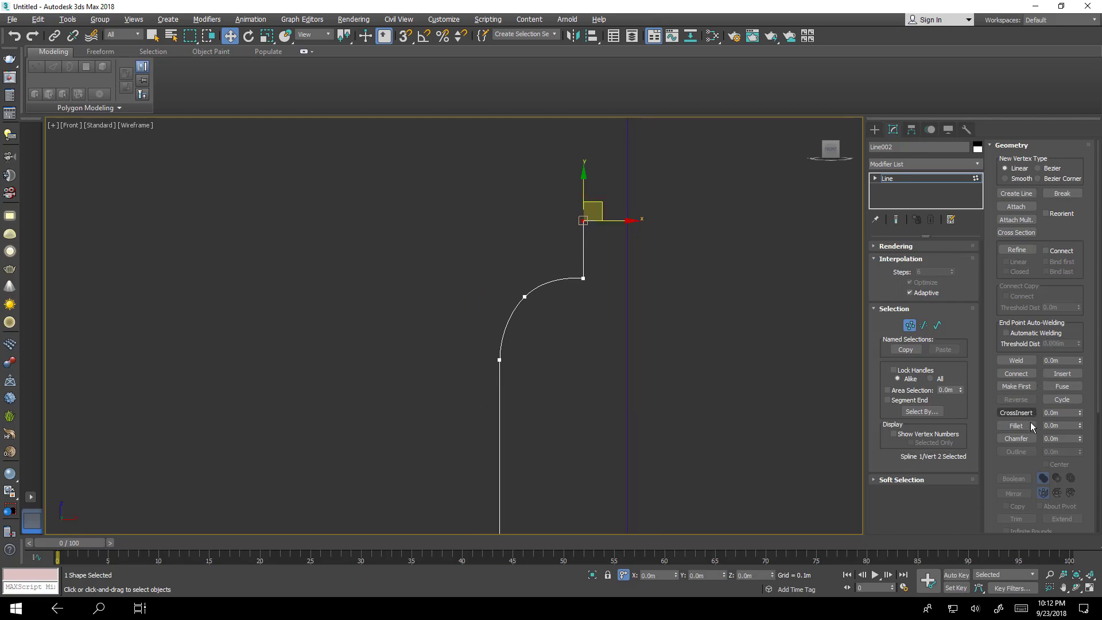
click(1021, 438)
drag(583, 220, 587, 208)
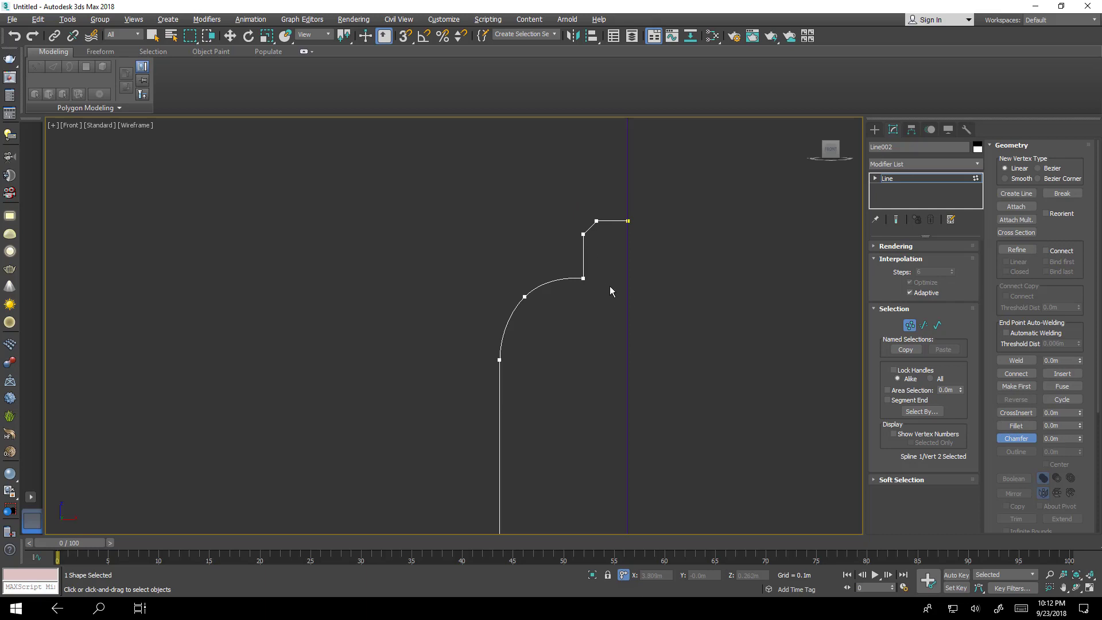
key(ctrl+z)
click(1020, 425)
drag(583, 220, 584, 202)
click(910, 324)
key(w)
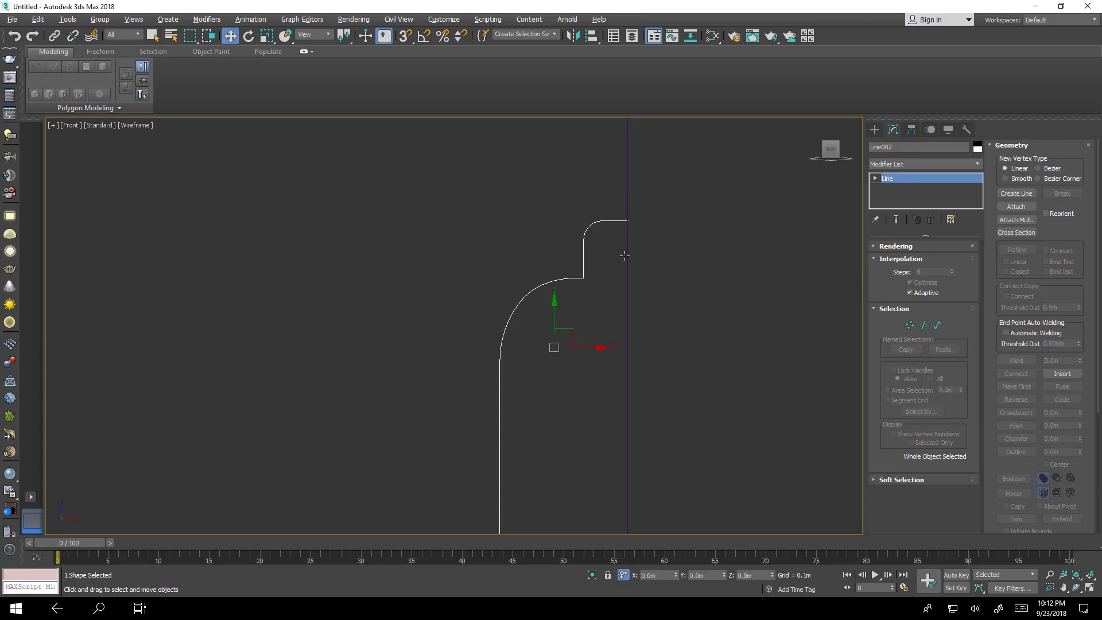
scroll(625, 269, down, 10)
With snaps on, draw a 5.6m by 3.6m rectangle in Top view from the molding path's corner.
key(alt+w)
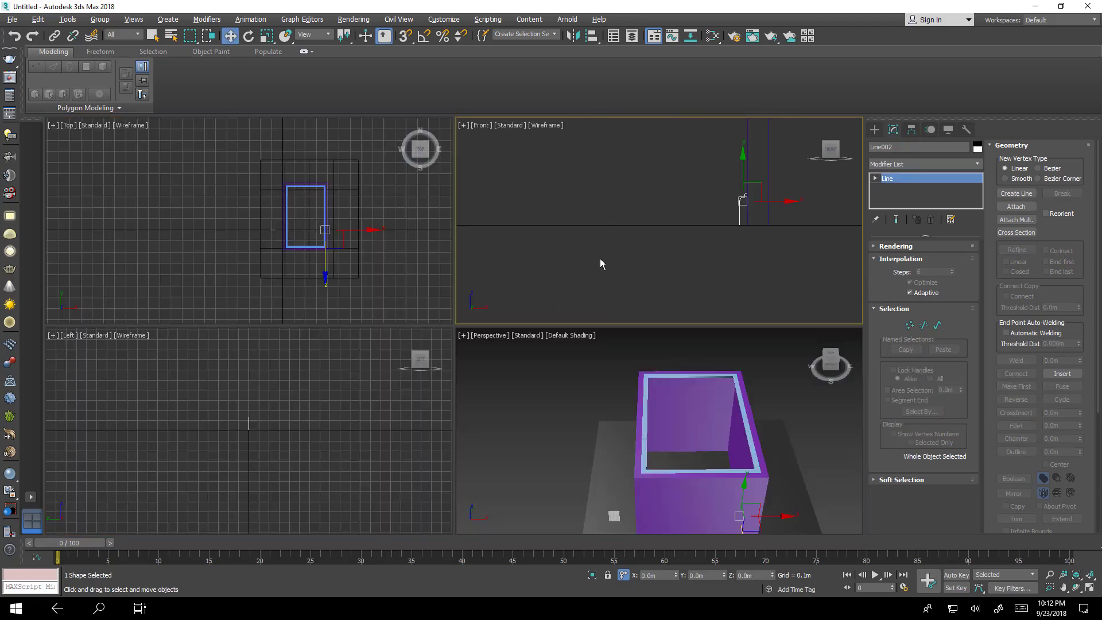
middle_drag(724, 442, 697, 414)
key(alt+w)
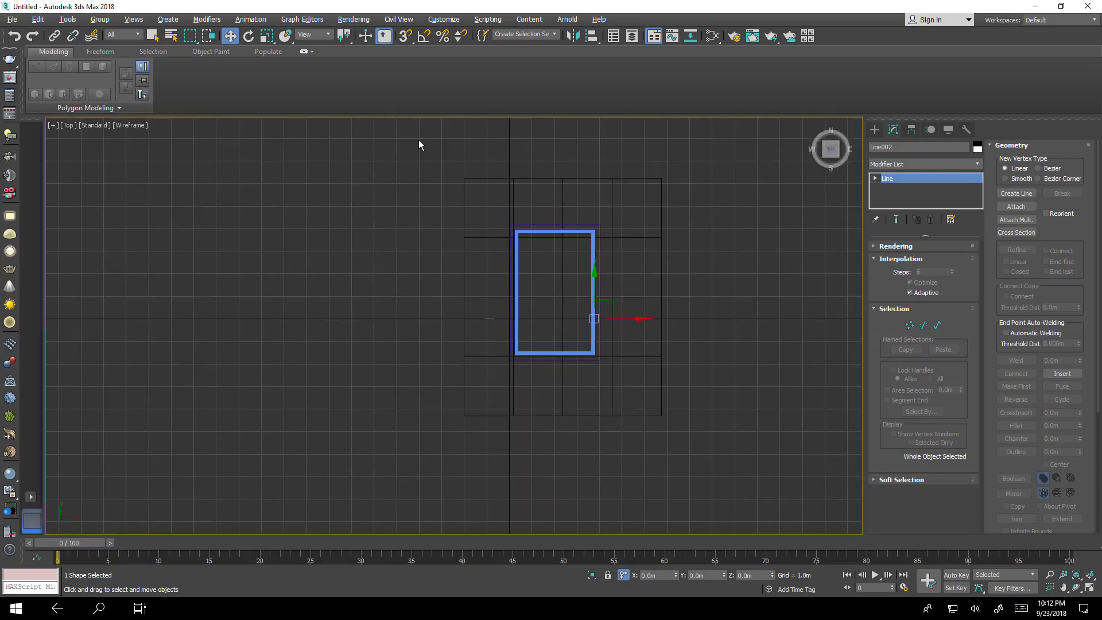
click(405, 36)
click(870, 132)
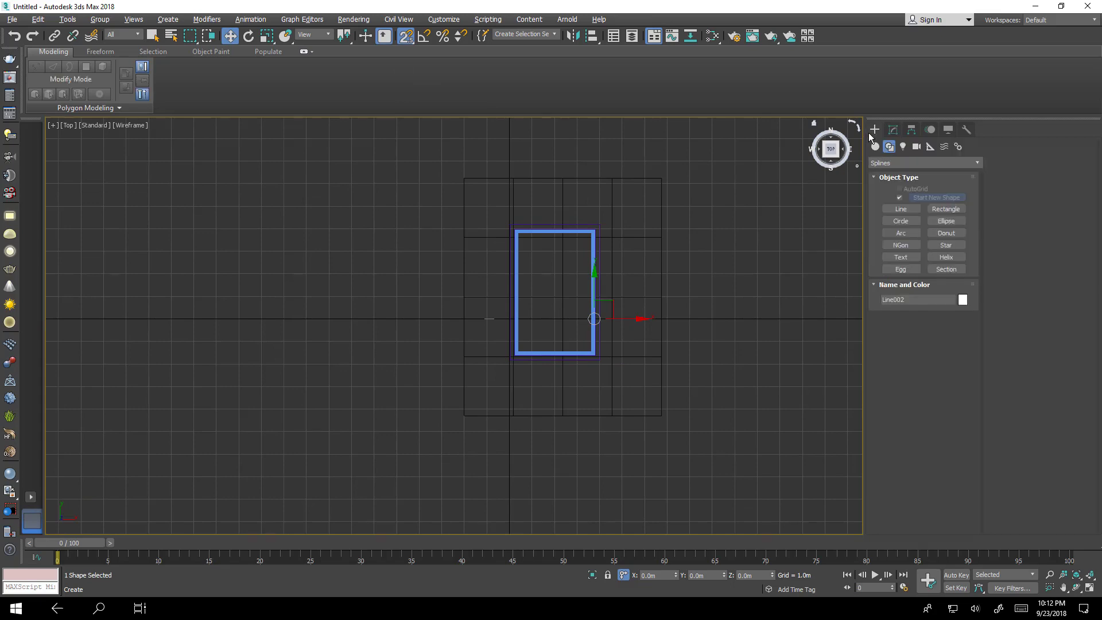
click(944, 208)
scroll(583, 224, up, 10)
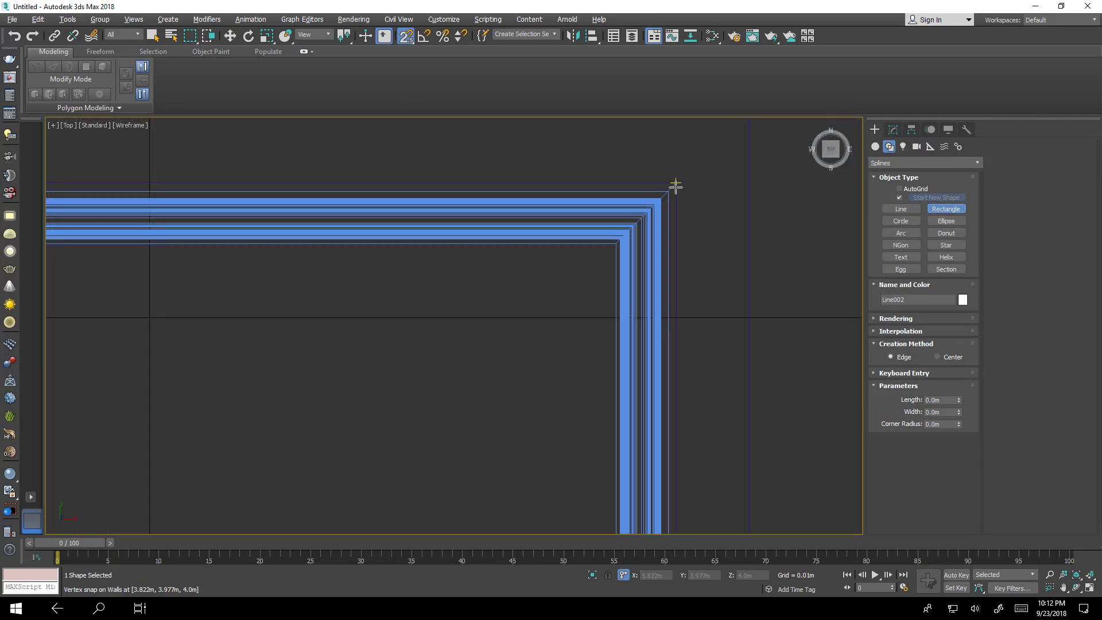
scroll(705, 204, down, 10)
drag(674, 185, 542, 409)
scroll(631, 361, up, 10)
Rename the rectangle to 'Skirting path' and maximize the Perspective view.
click(892, 131)
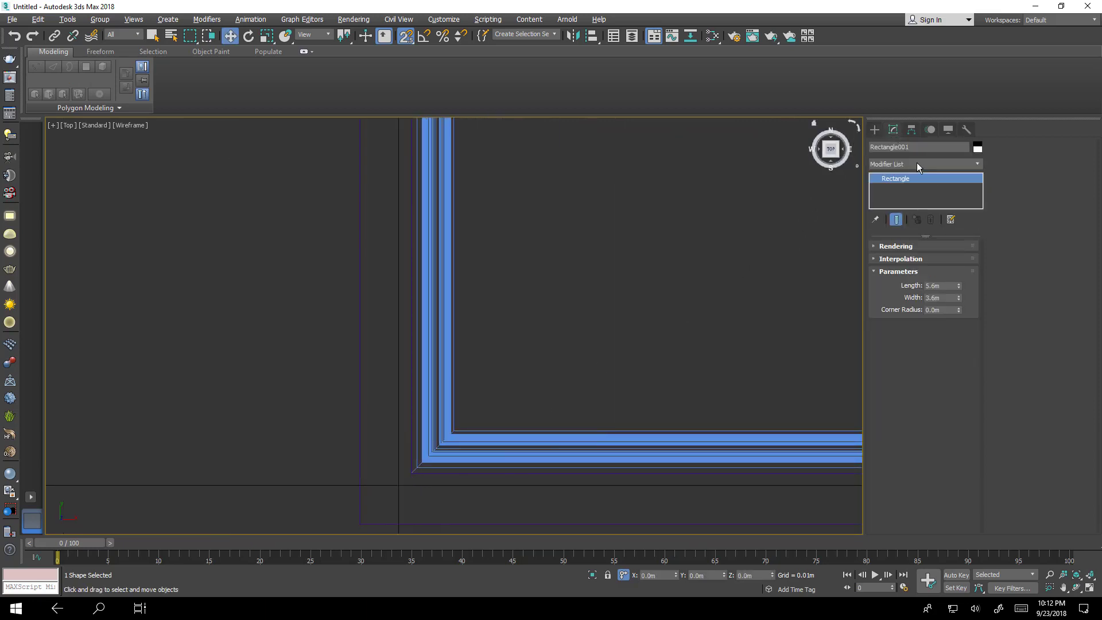
click(917, 147)
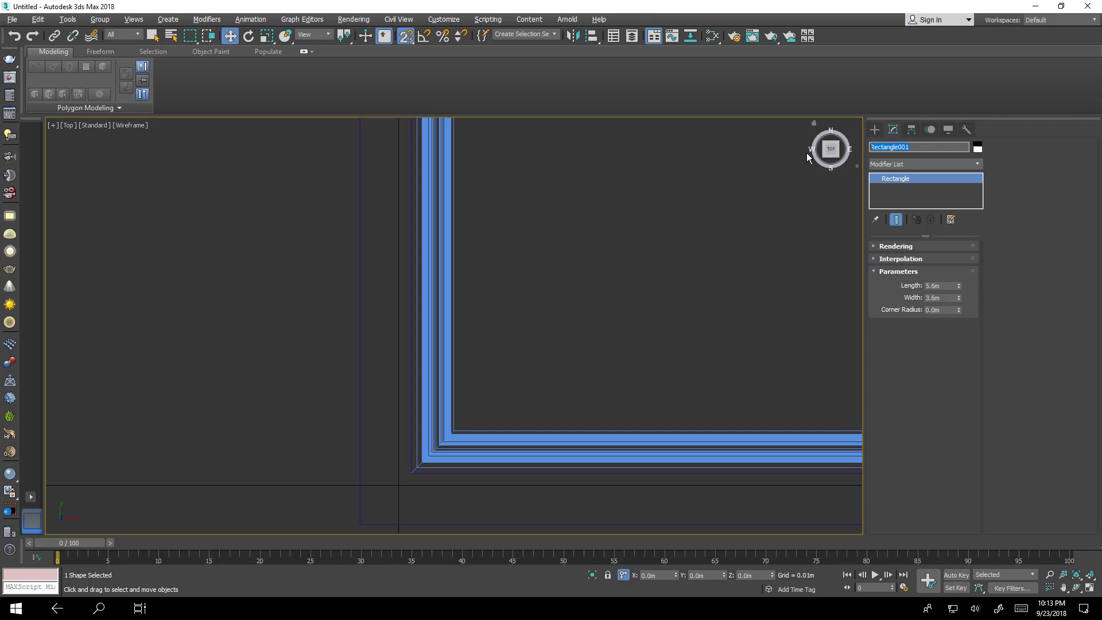
text(Skirting path)
key(Return)
middle_drag(660, 187, 626, 188)
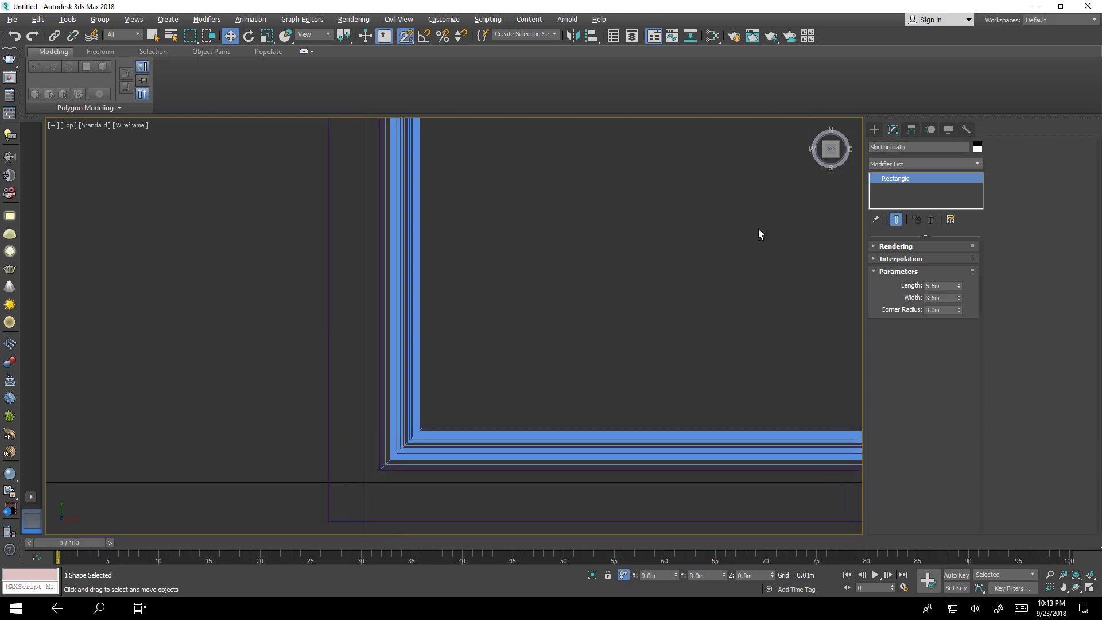
key(alt+w)
key(alt+w)
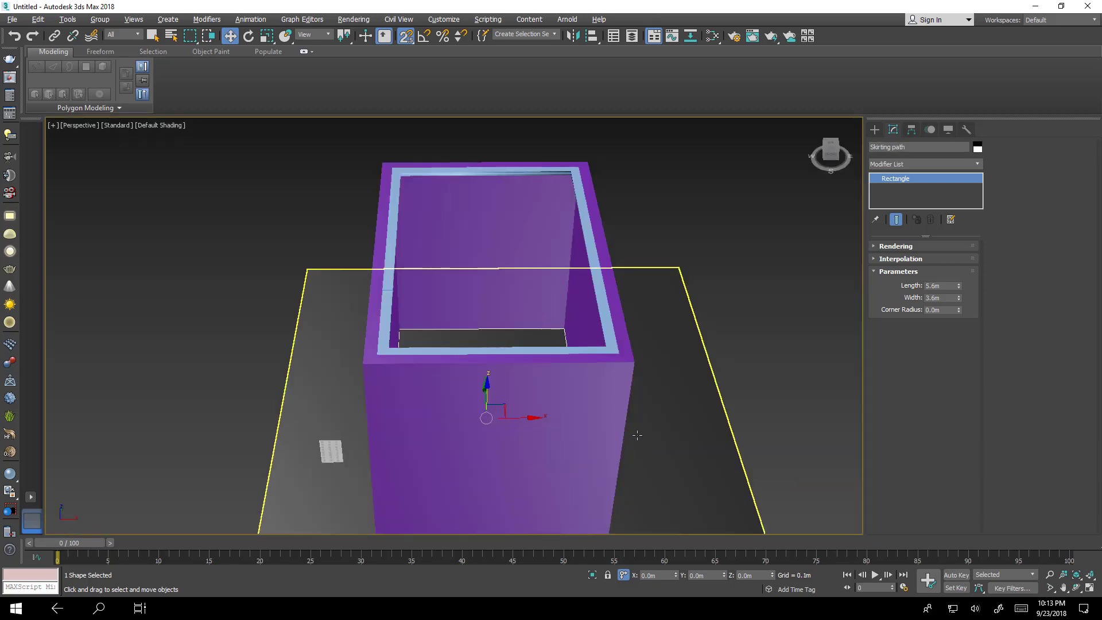
Add a Sweep modifier to Skirting path and pick Line002 as its custom section.
alt+middle_drag(637, 435, 630, 367)
key(alt+w)
key(alt+w)
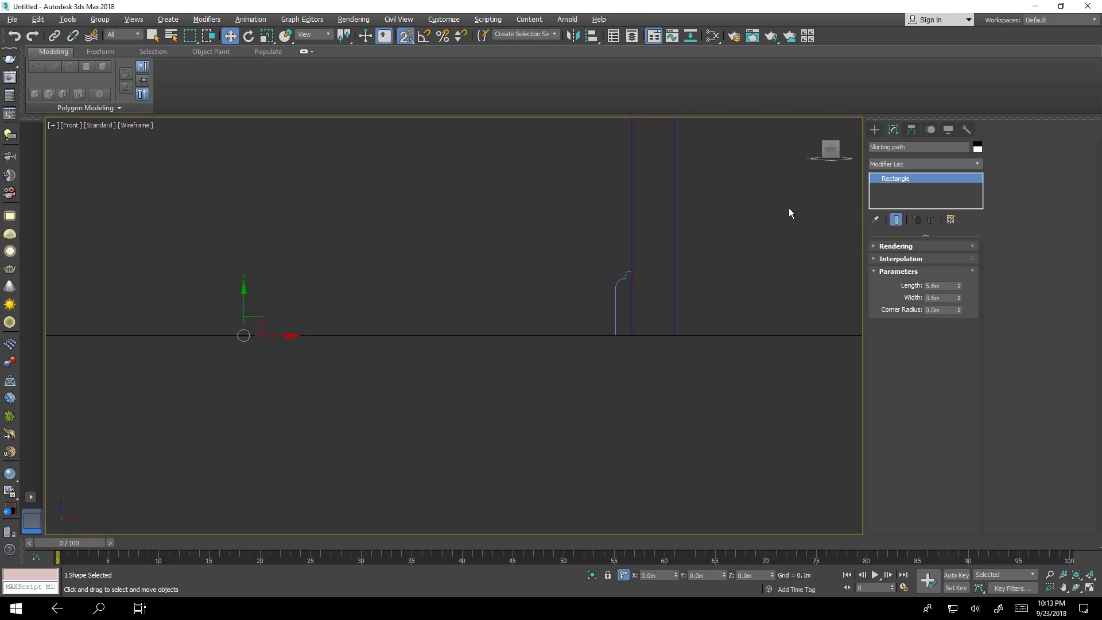
click(895, 160)
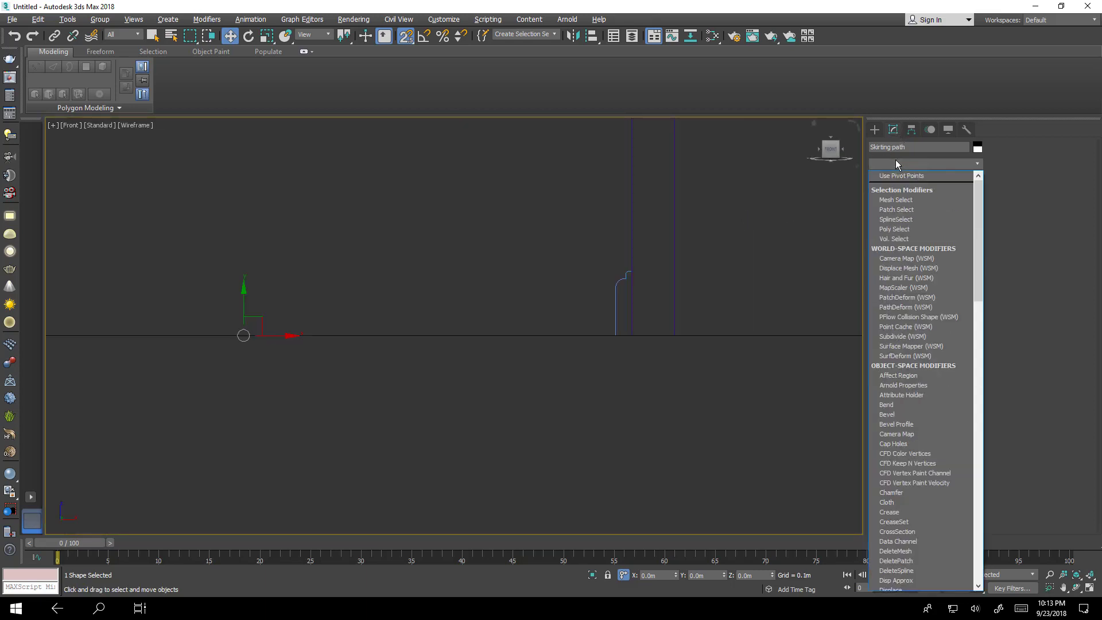
text(sw)
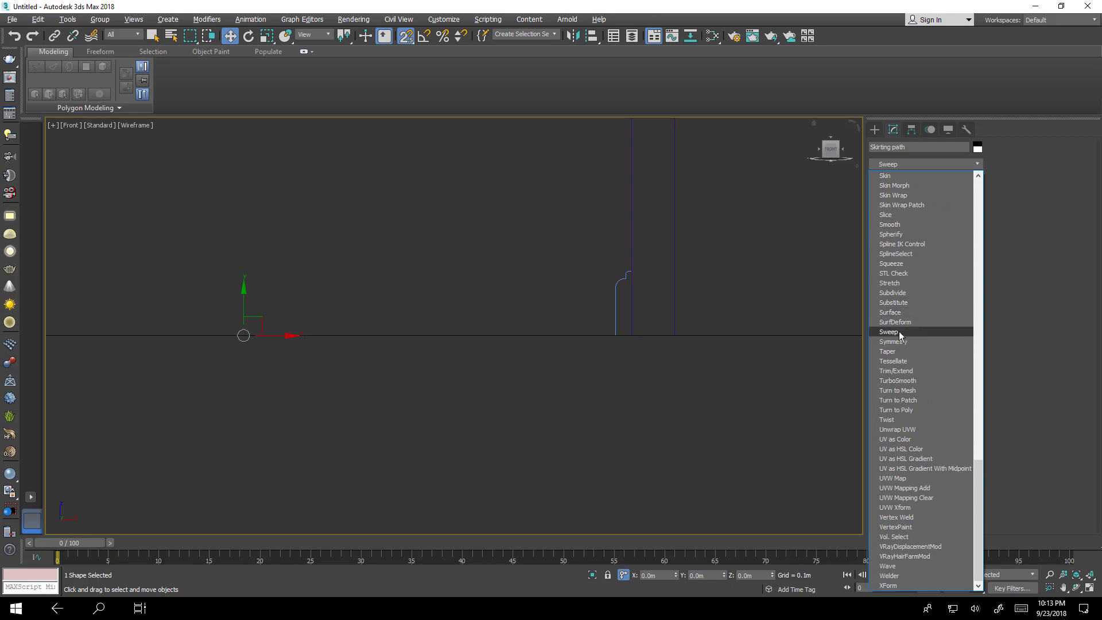
click(900, 333)
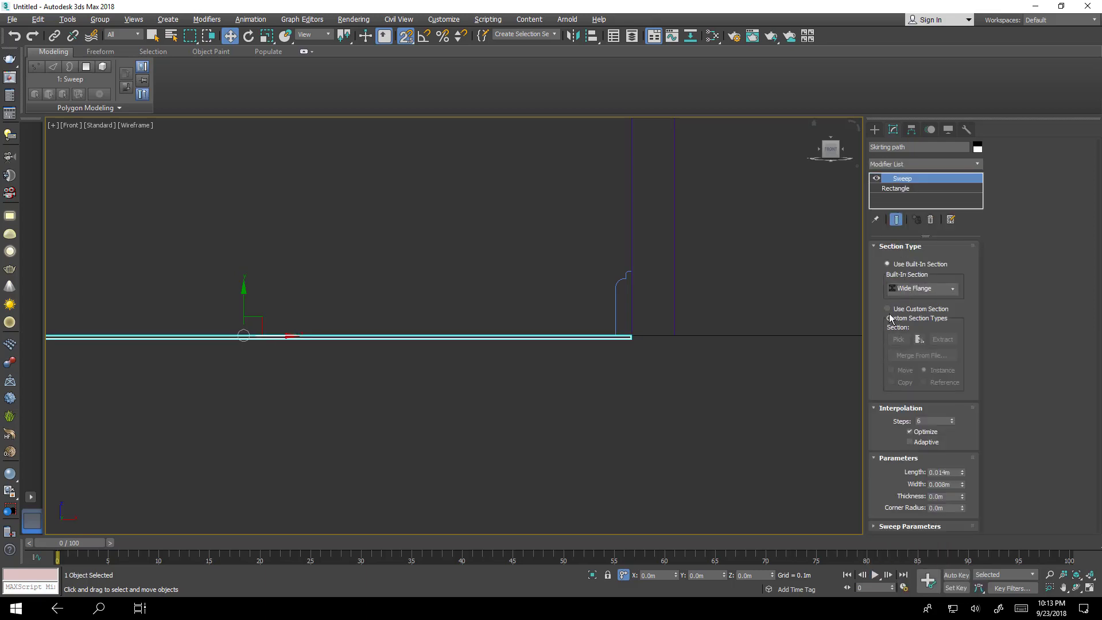
click(887, 308)
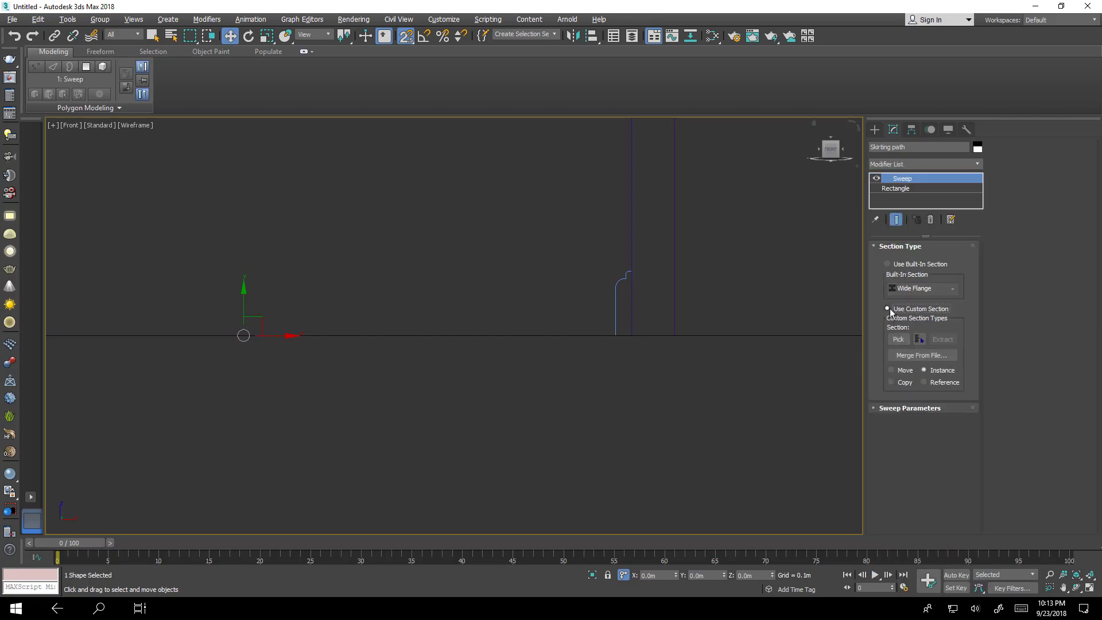
click(898, 340)
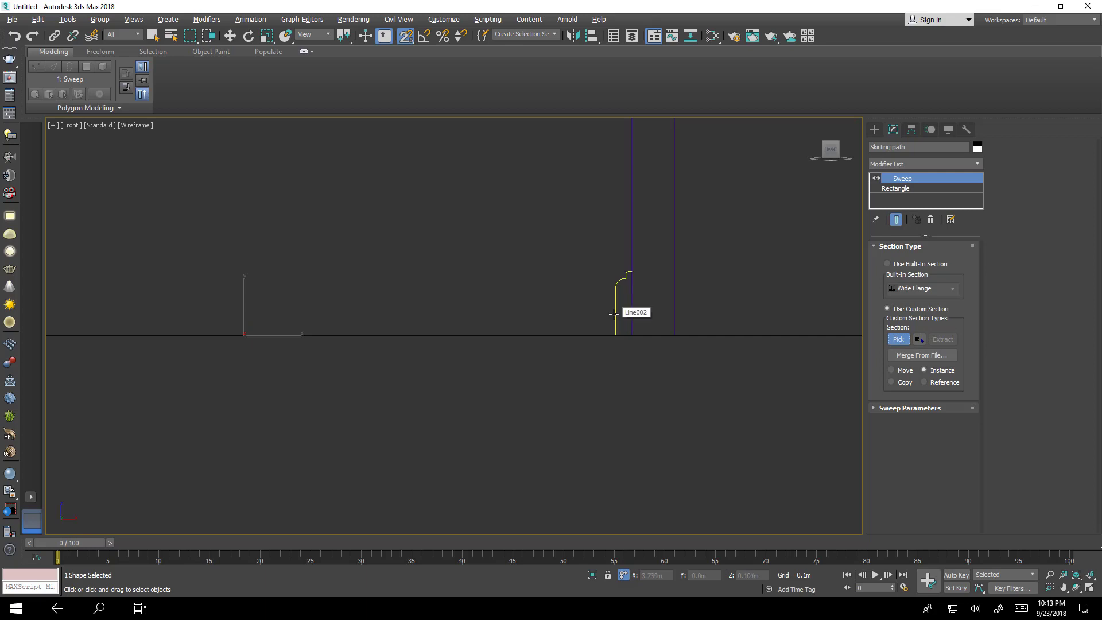
click(614, 314)
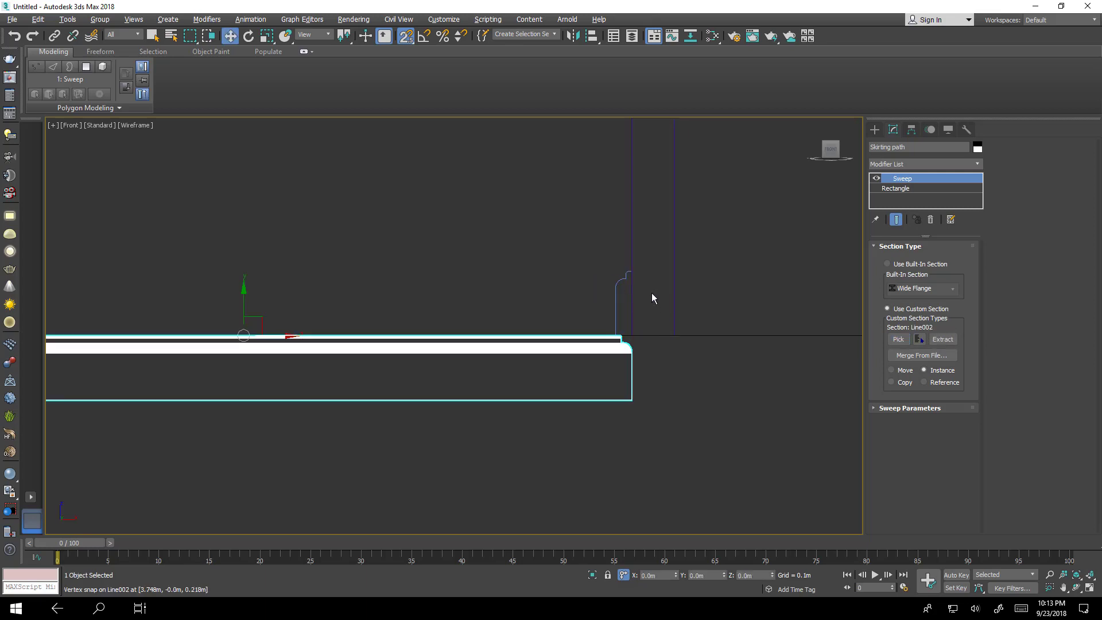
scroll(649, 287, down, 3)
scroll(644, 285, up, 5)
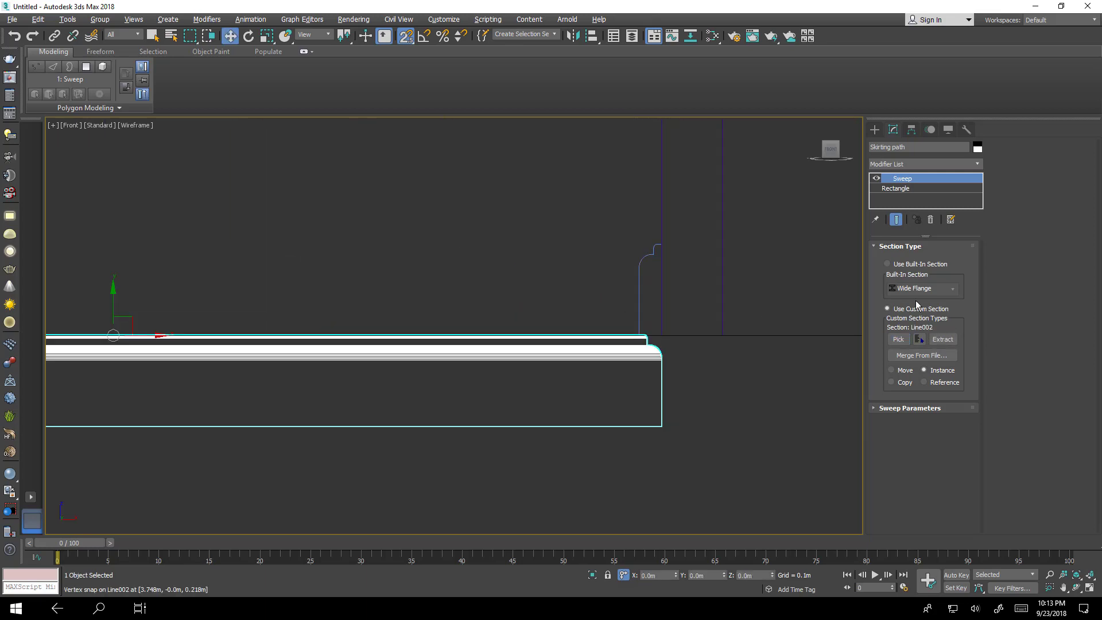
Turn off Mirror on XZ Plane and set bottom-right pivot alignment so the skirting sits on the floor.
click(918, 407)
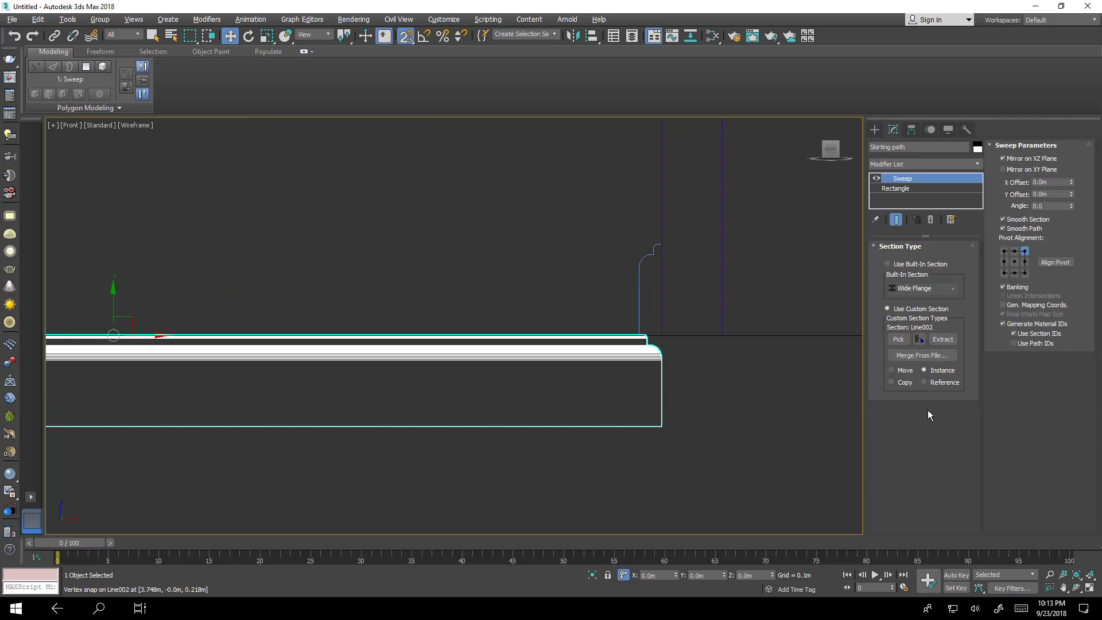
click(1003, 170)
click(1004, 170)
click(1003, 159)
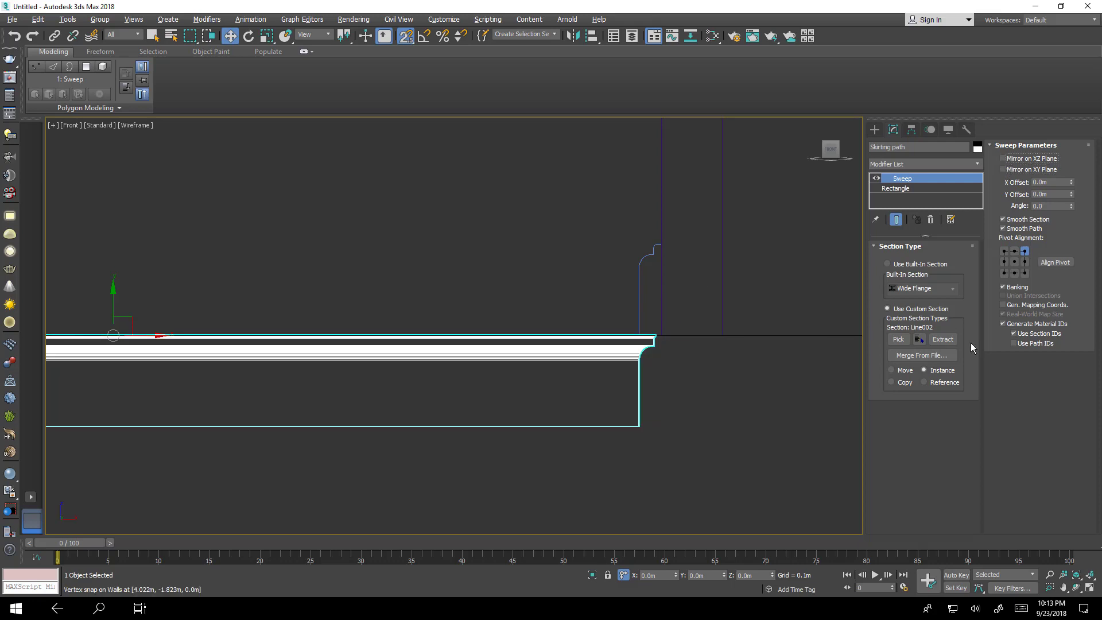
click(1024, 273)
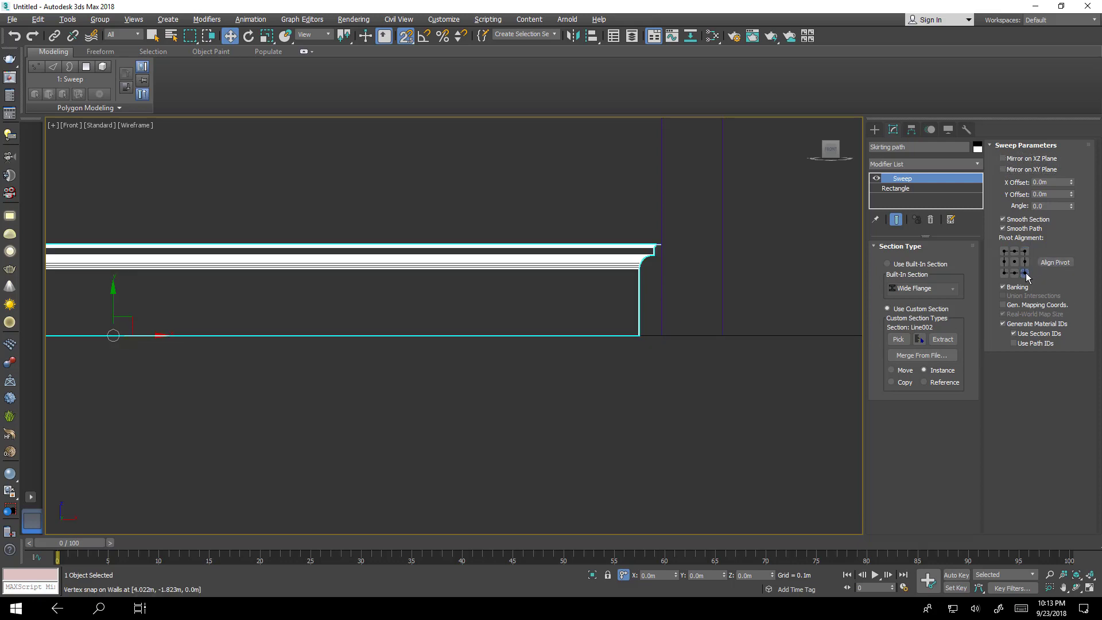
scroll(721, 256, up, 5)
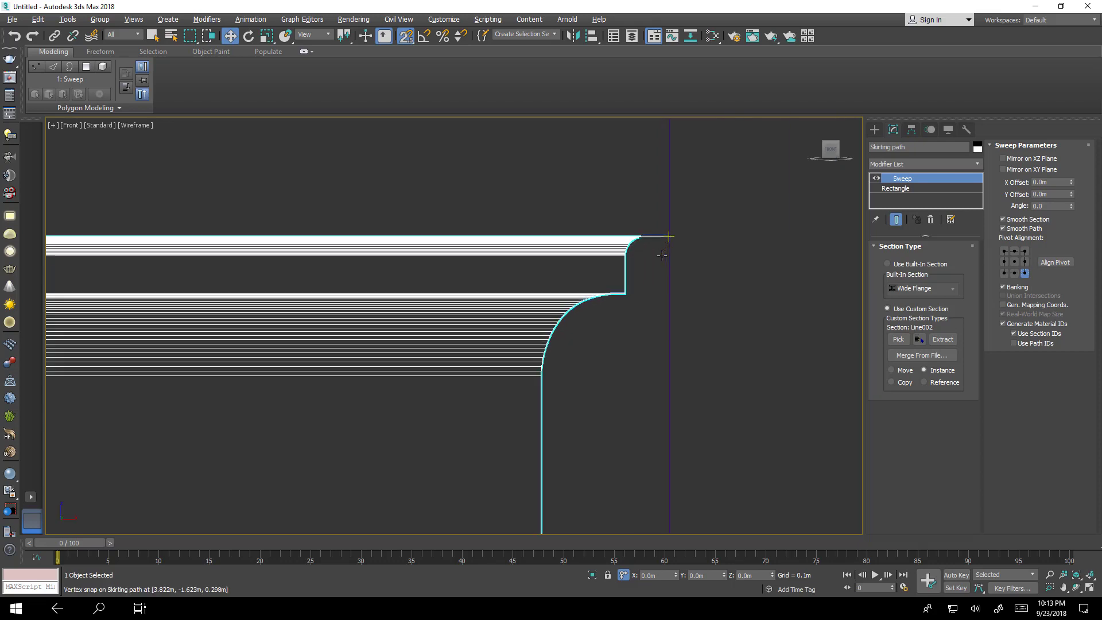
key(alt+w)
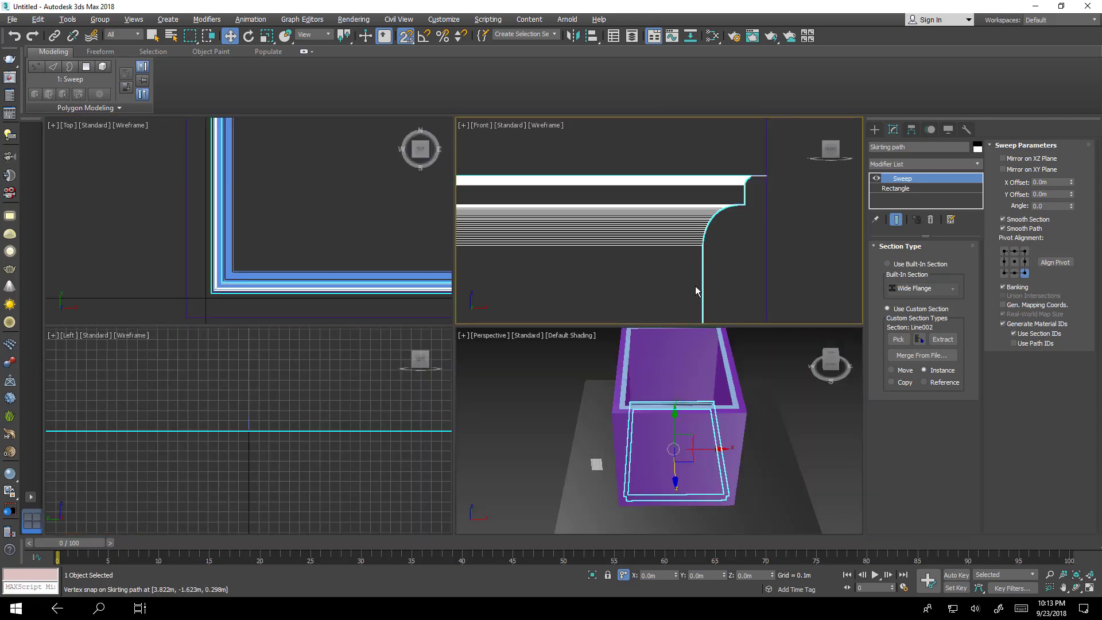
Maximize the Perspective view and orbit toward the skirting corner of the room.
right_click(698, 456)
key(alt+w)
alt+middle_drag(696, 451, 713, 463)
scroll(633, 394, up, 5)
middle_drag(482, 333, 632, 45)
scroll(456, 192, up, 3)
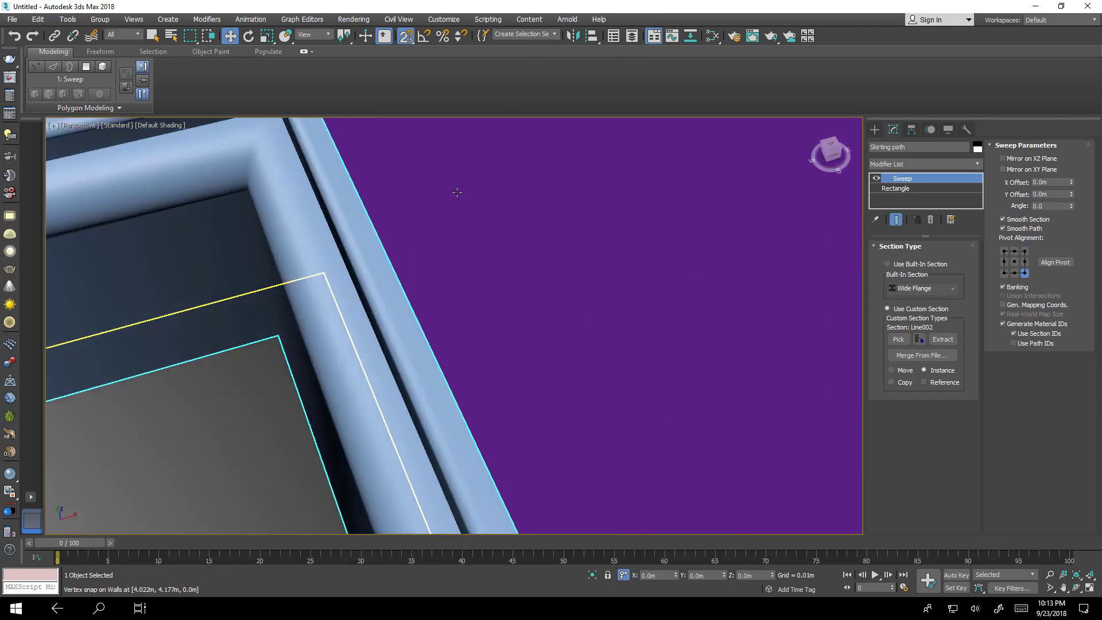
scroll(456, 193, down, 10)
alt+middle_drag(457, 193, 479, 280)
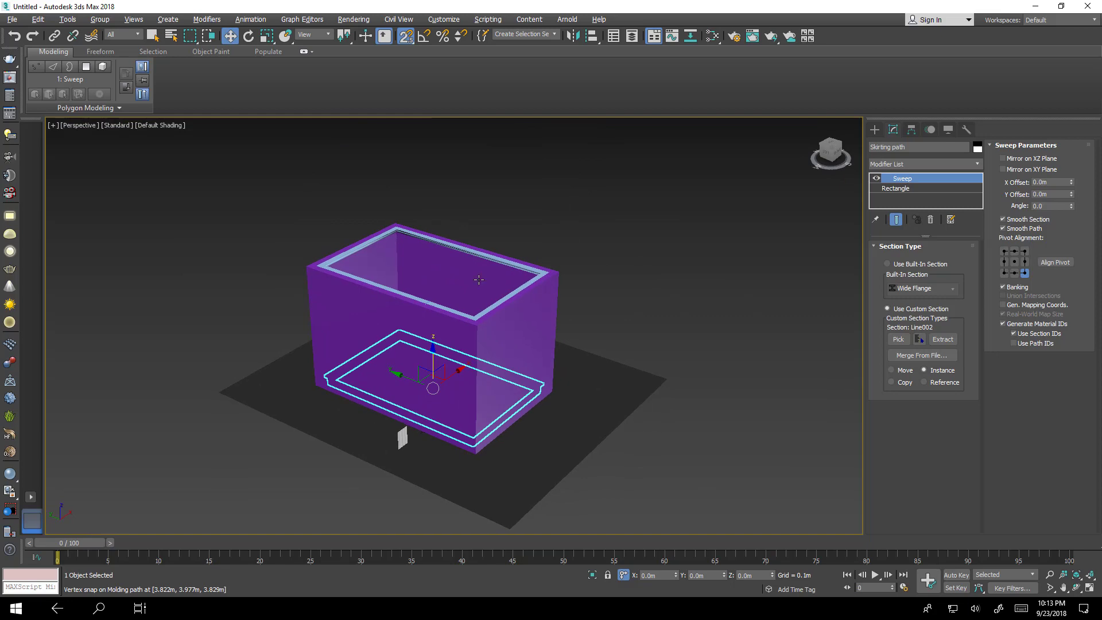
Switch the Perspective view to Clay shading with Edged Faces shown.
click(163, 125)
click(218, 201)
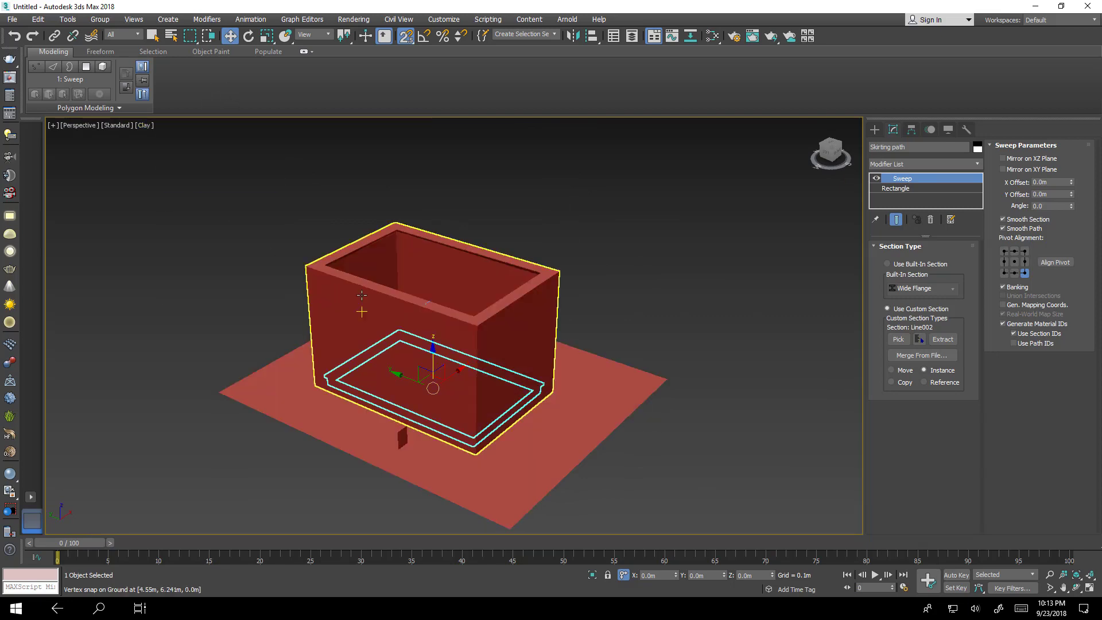
mouse_move(425, 307)
alt+middle_down()
mouse_move(437, 438)
mouse_move(271, 261)
alt+middle_up()
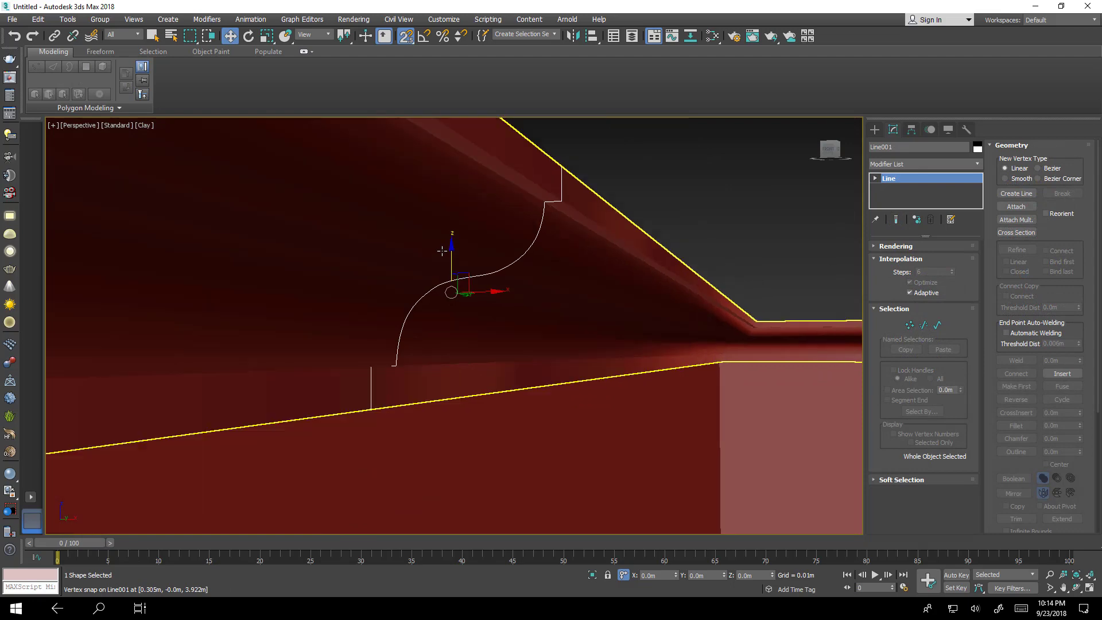
key(F4)
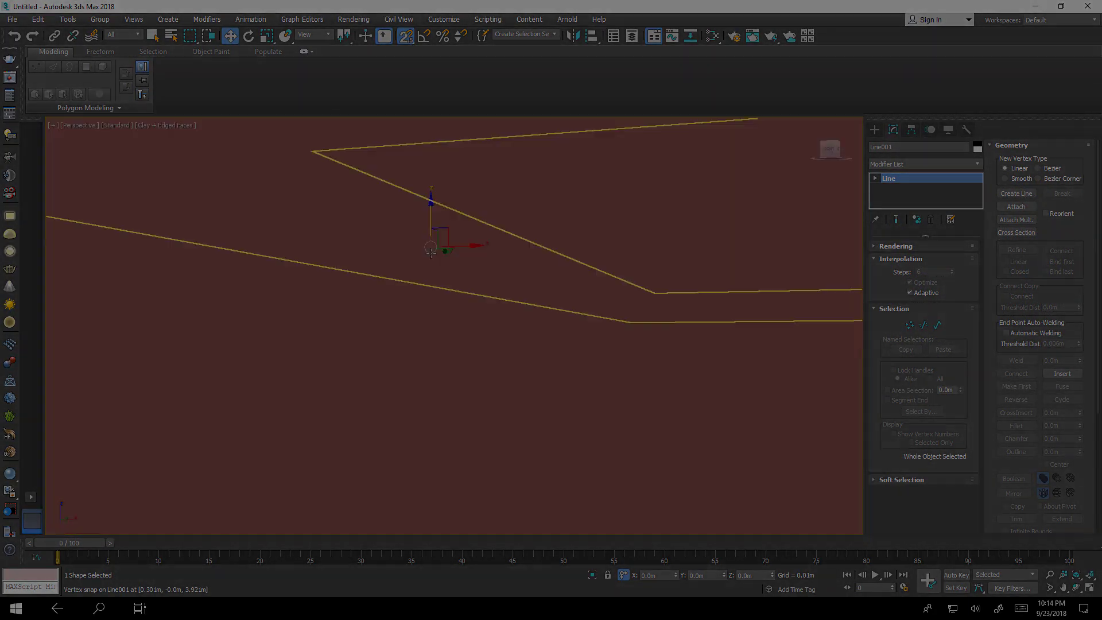